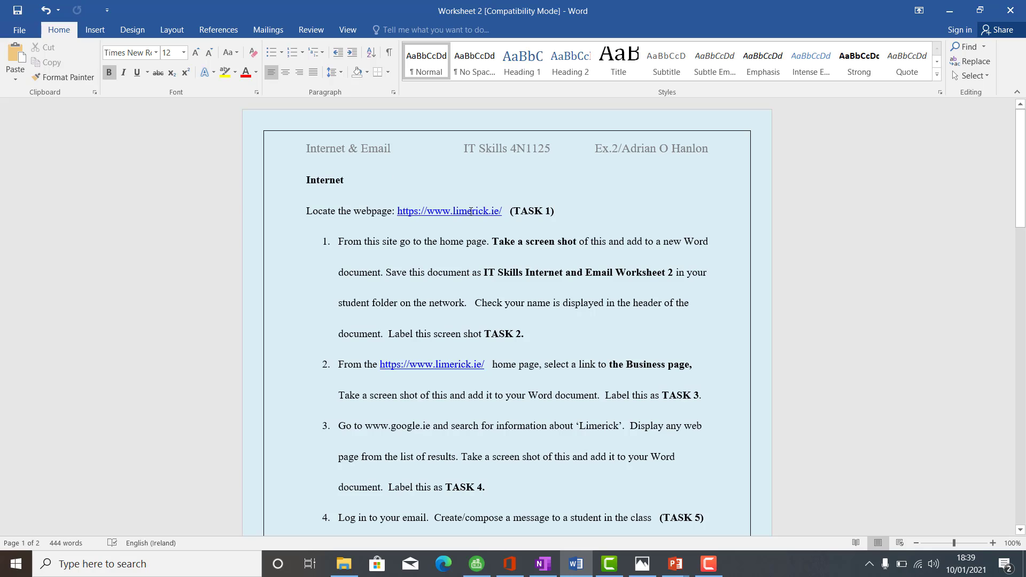
left_click(471, 212, "ctrl")
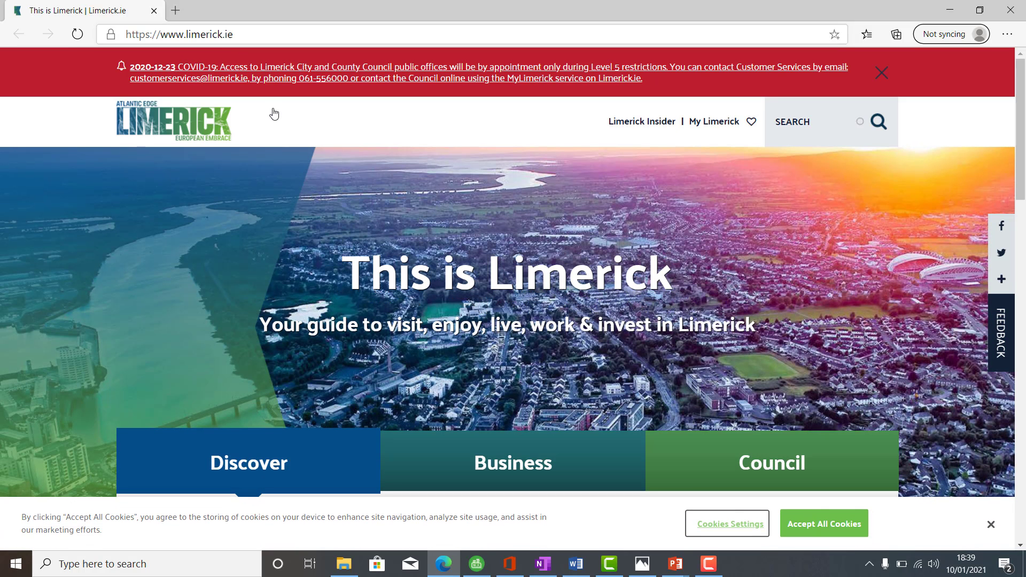
left_click(851, 529)
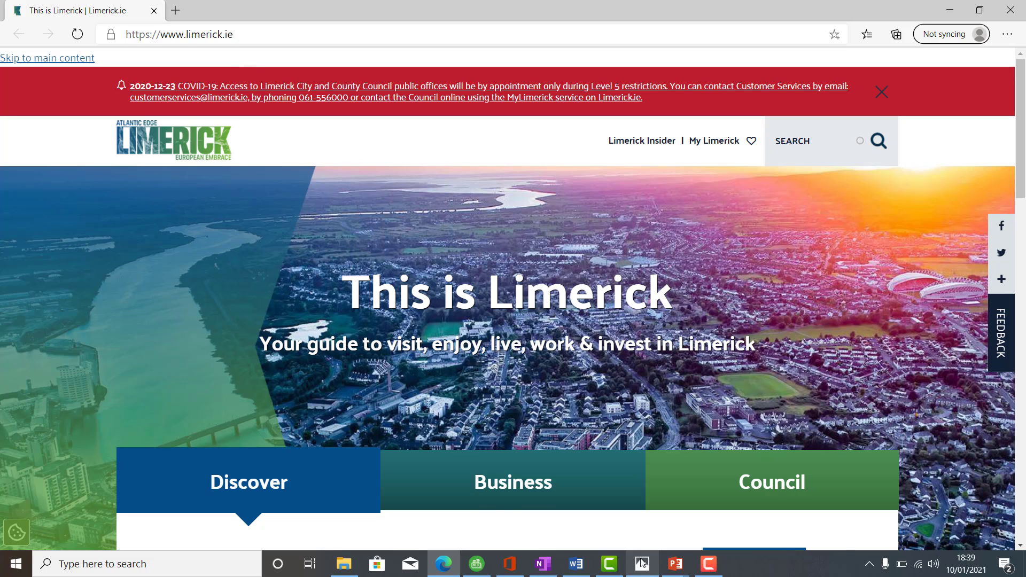
left_click(575, 564)
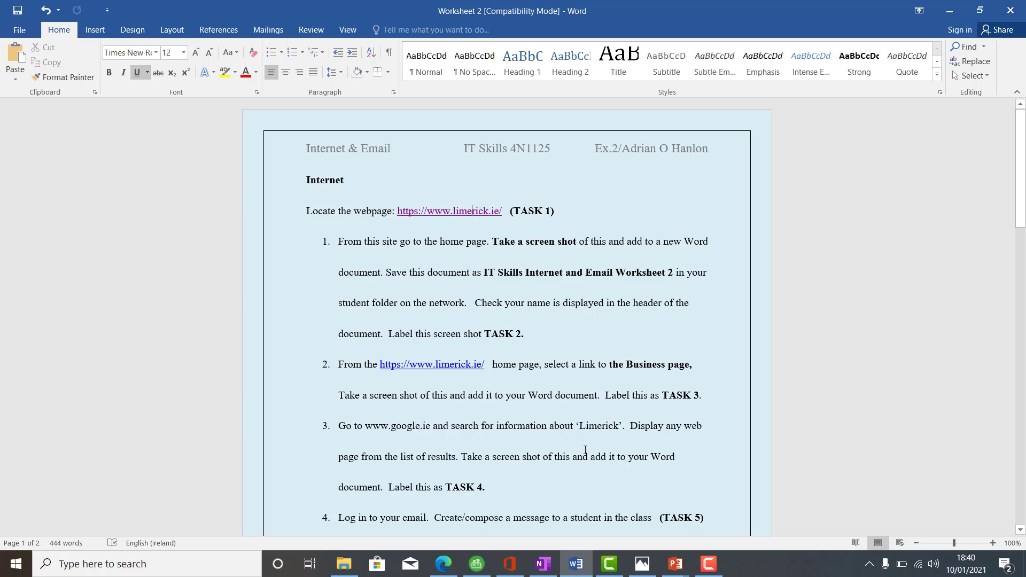
left_click(575, 564)
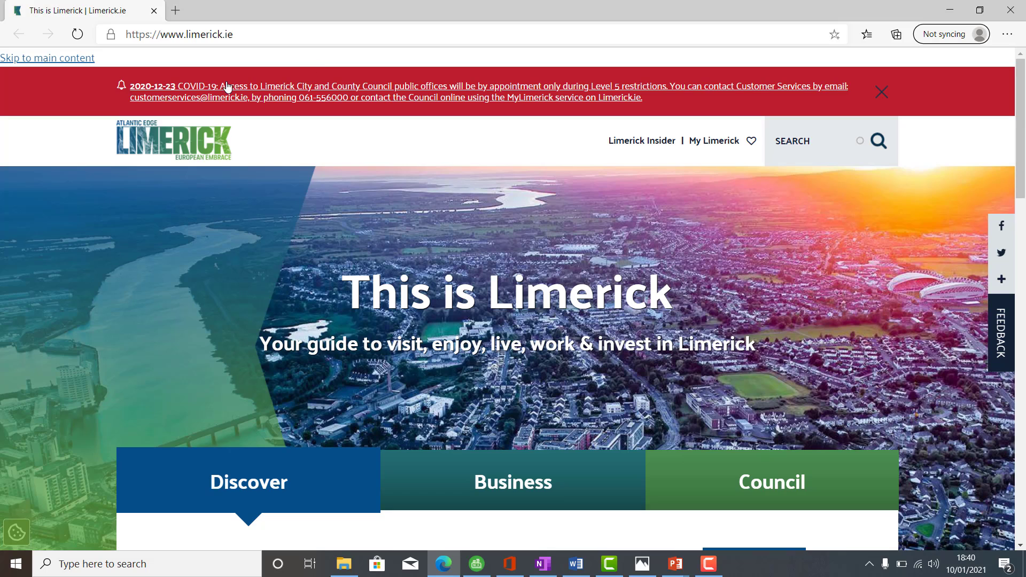
Step: Capture the Limerick home page below the browser's address area with the Snipping Tool and copy the snip
left_click(162, 565)
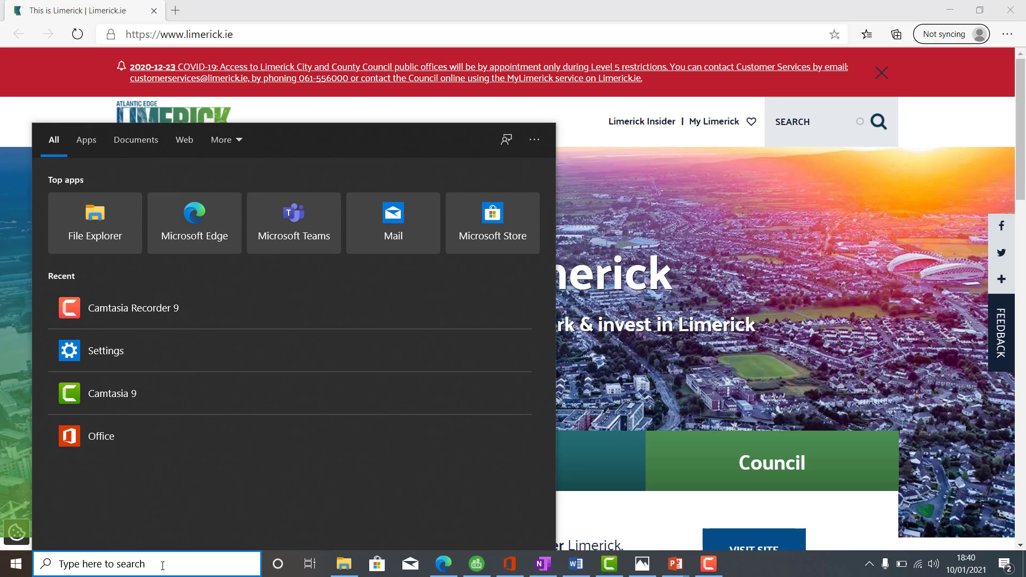
type("sni")
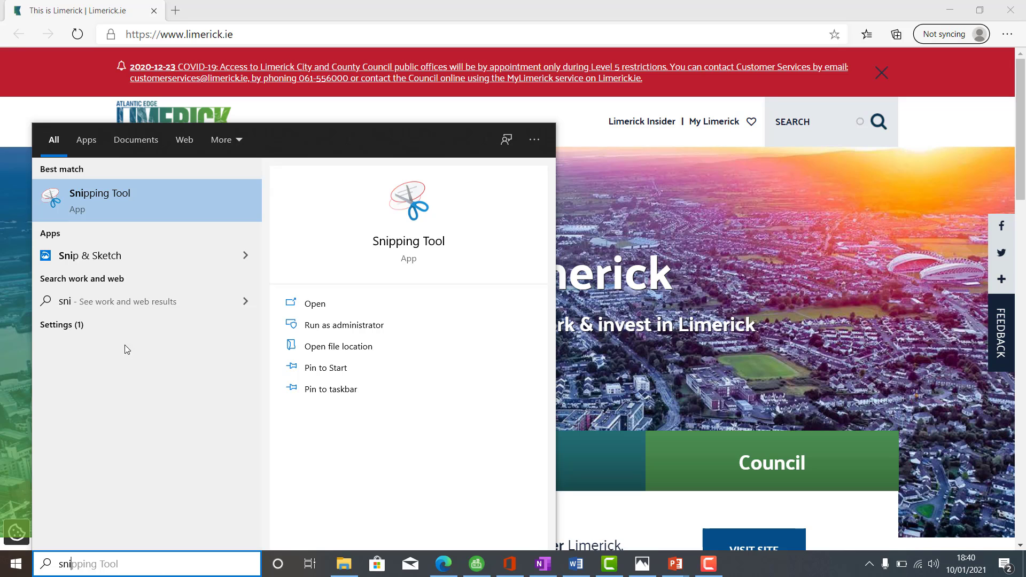
left_click(104, 206)
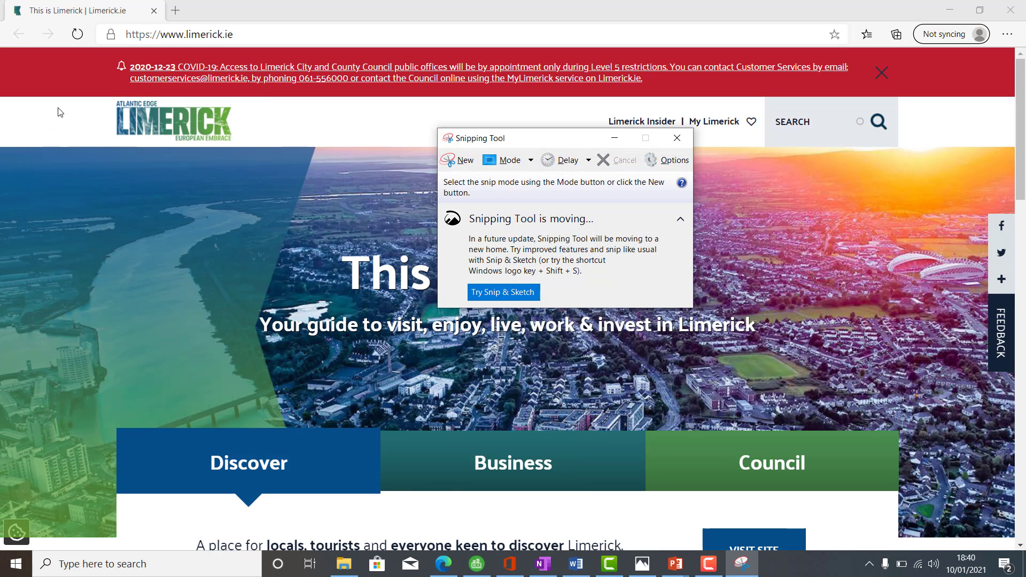
left_click(466, 164)
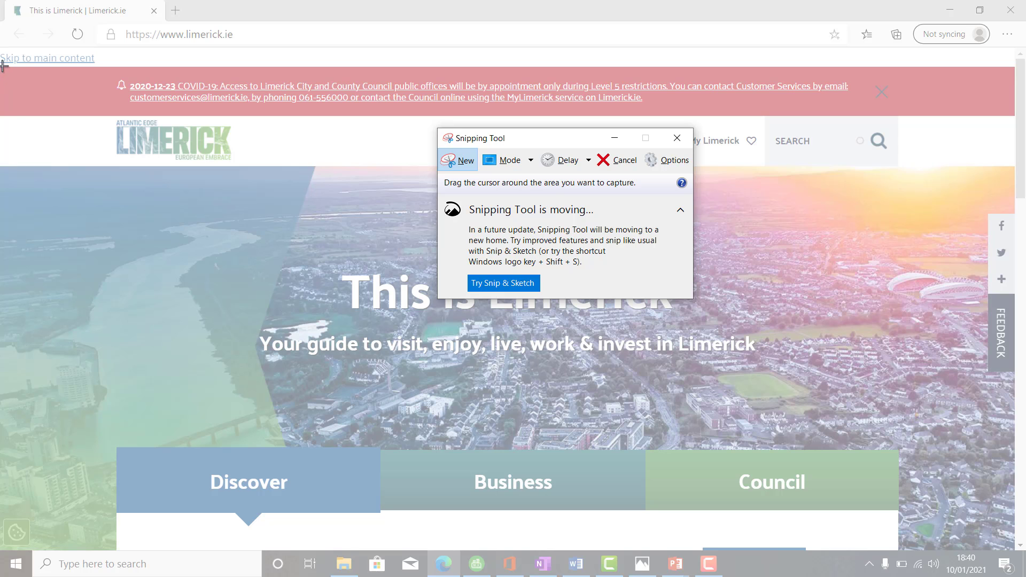
left_click_drag(2, 66, 1014, 550)
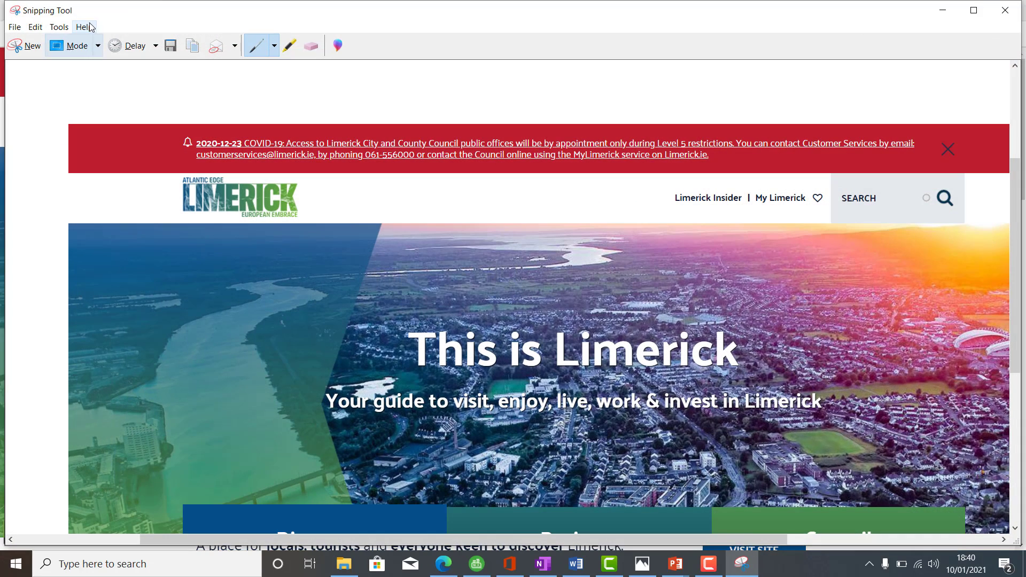
left_click(35, 27)
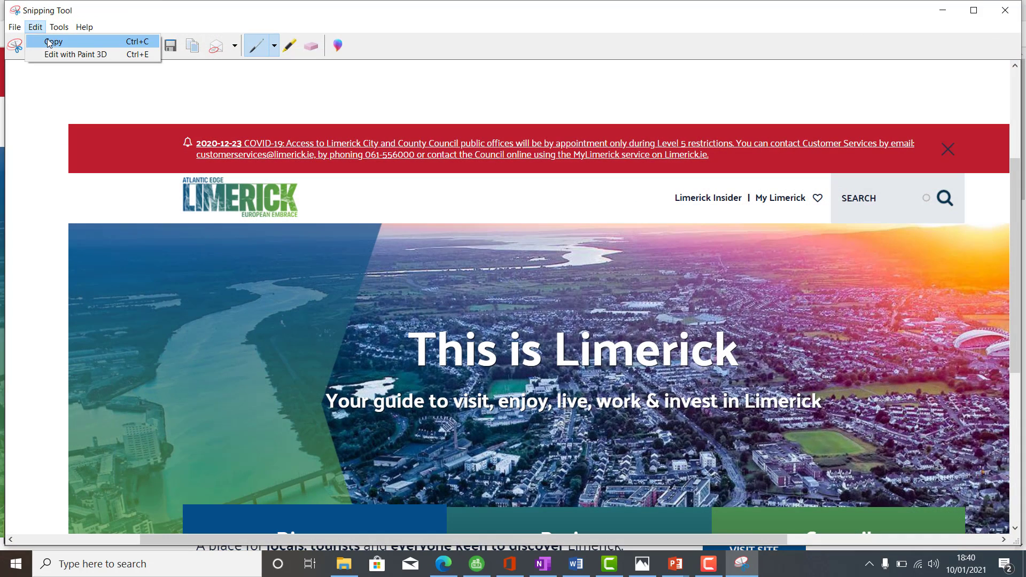
left_click(49, 43)
Step: Switch to Word, create a new blank document and paste the copied home page screenshot into it
left_click(574, 571)
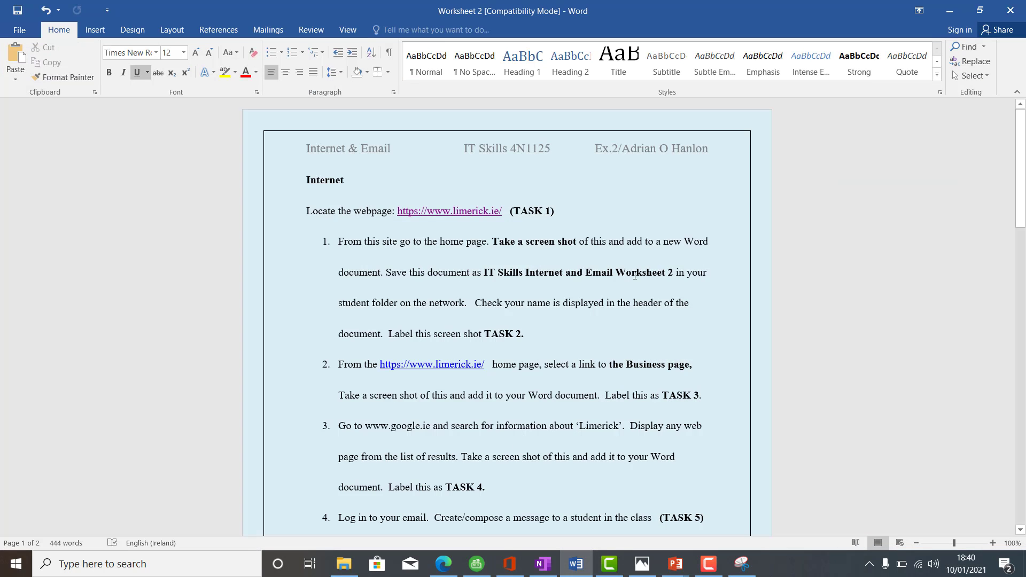
left_click(20, 30)
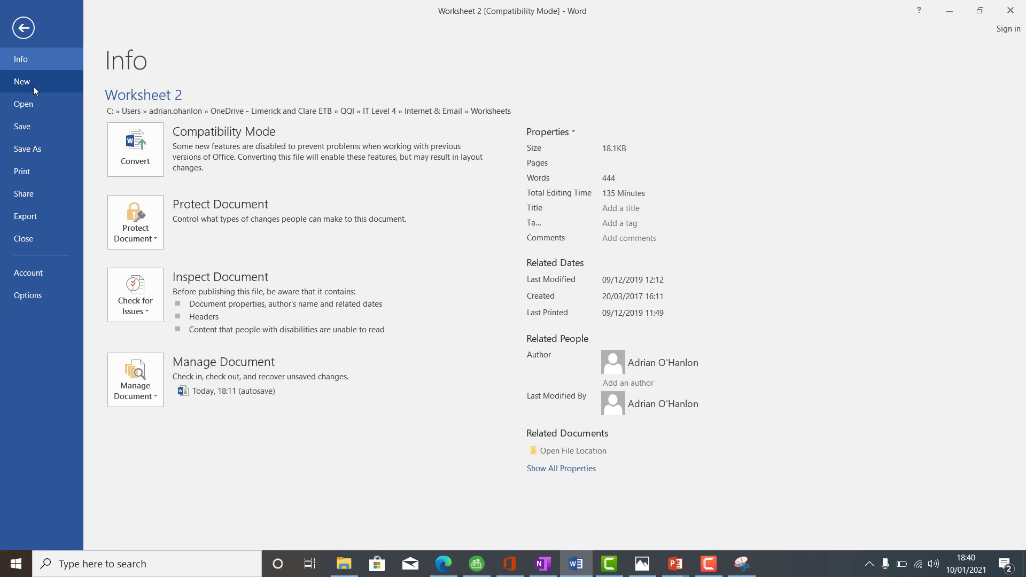
left_click(34, 83)
left_click(175, 200)
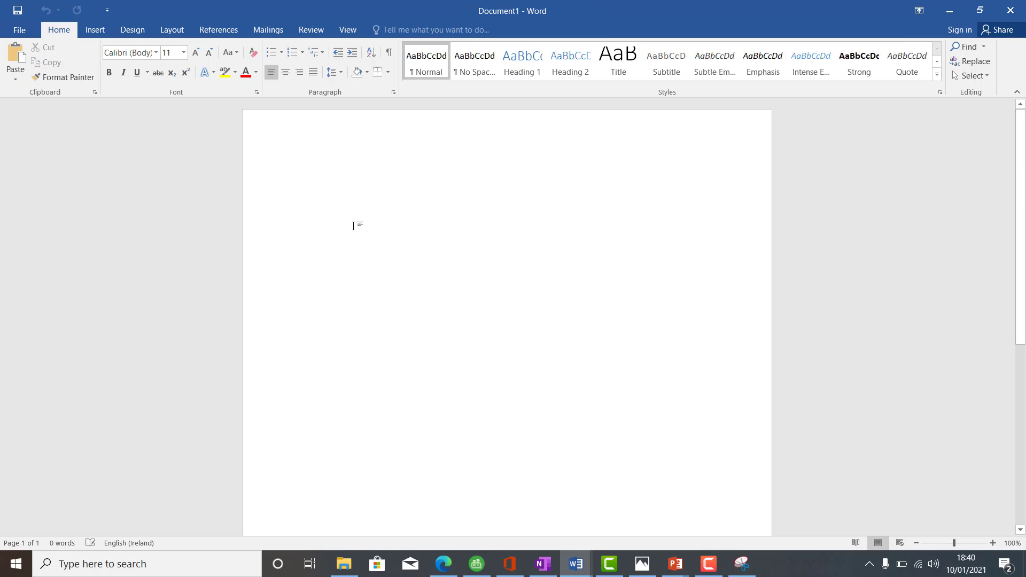
right_click(381, 207)
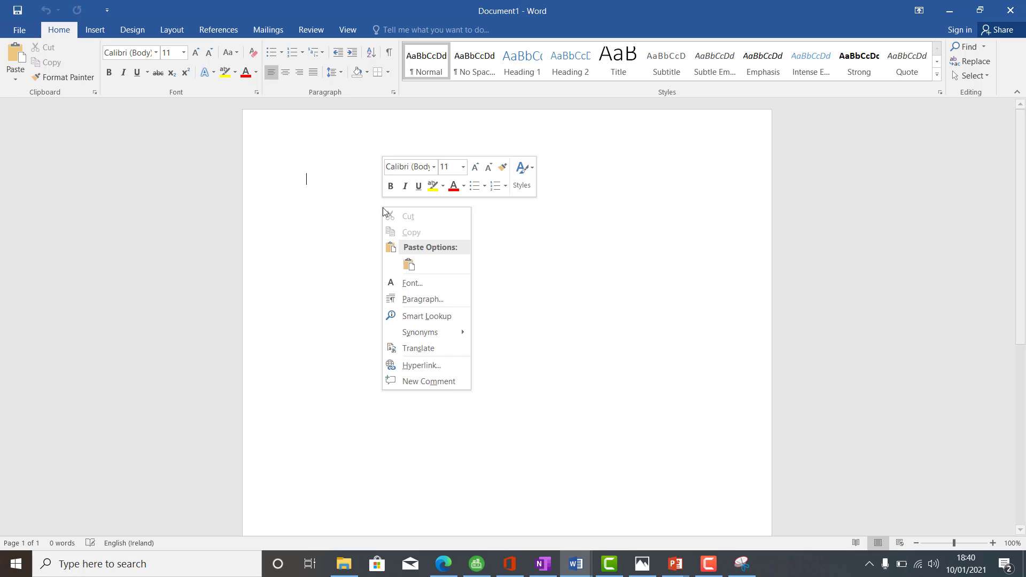
left_click(409, 264)
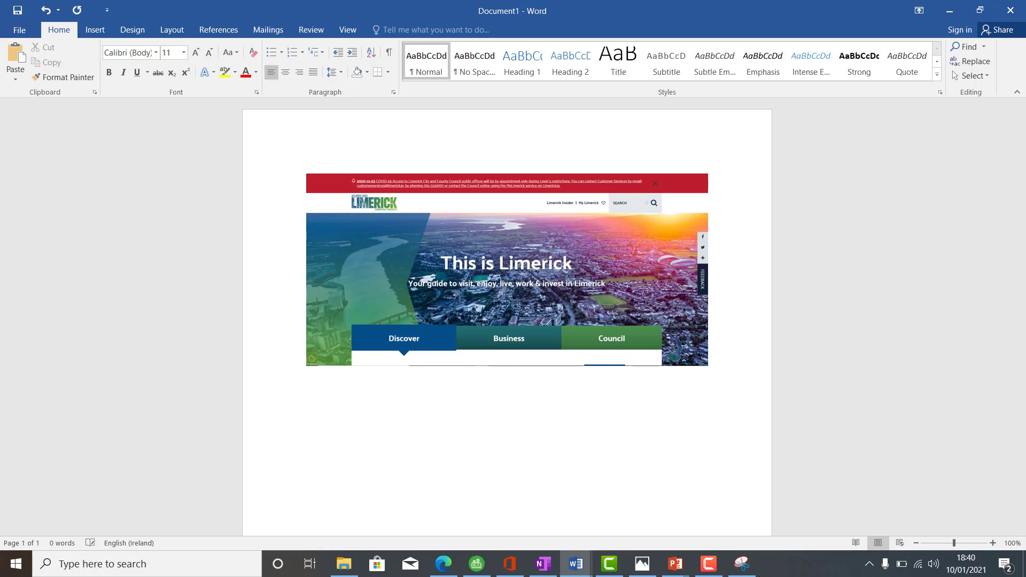
Step: Check the labelling instruction in Worksheet 2 and label the pasted screenshot "Task 2" on a line below it in the new document
mouse_move(577, 568)
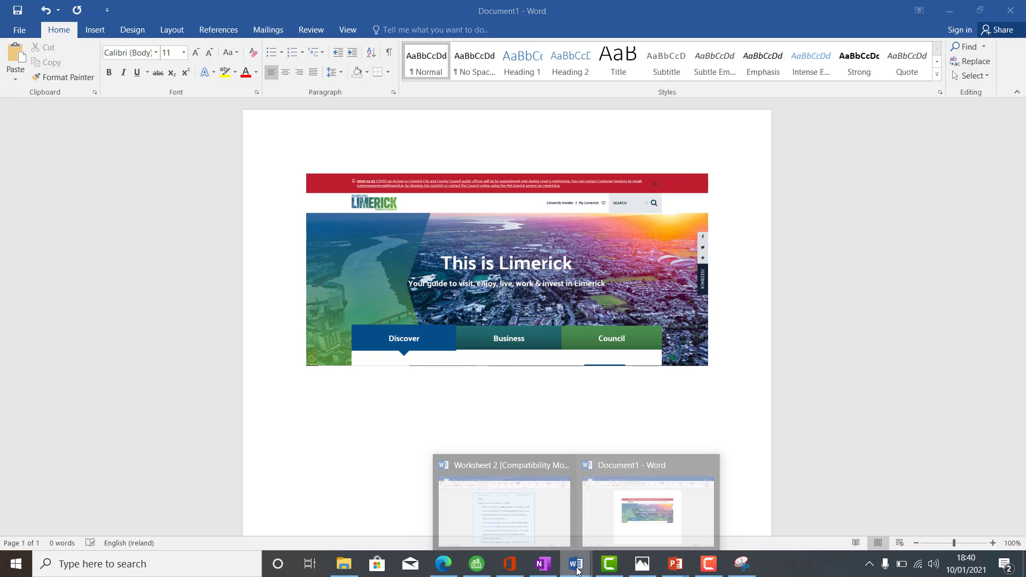
left_click(540, 529)
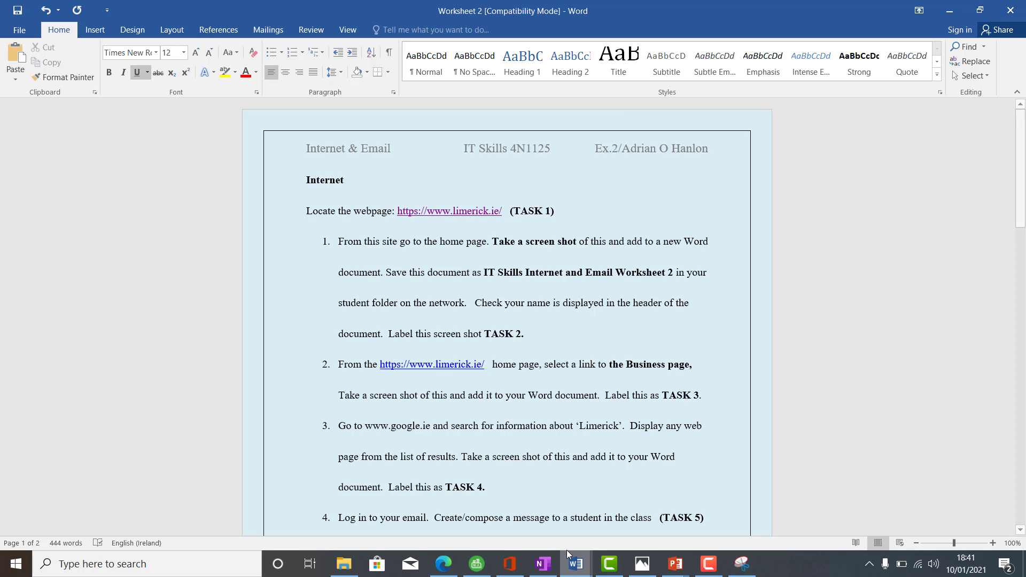
right_click(573, 568)
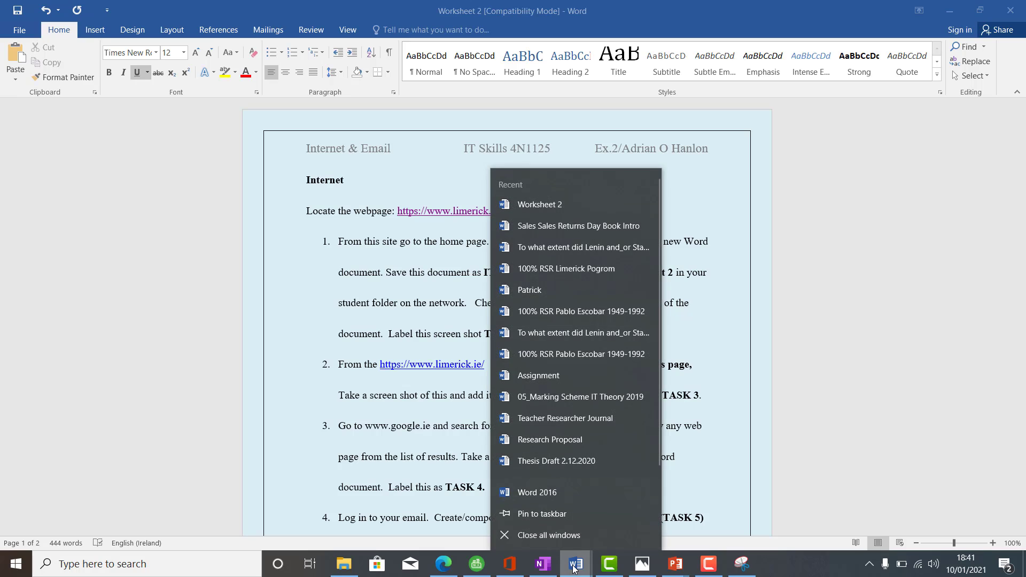
left_click(505, 267)
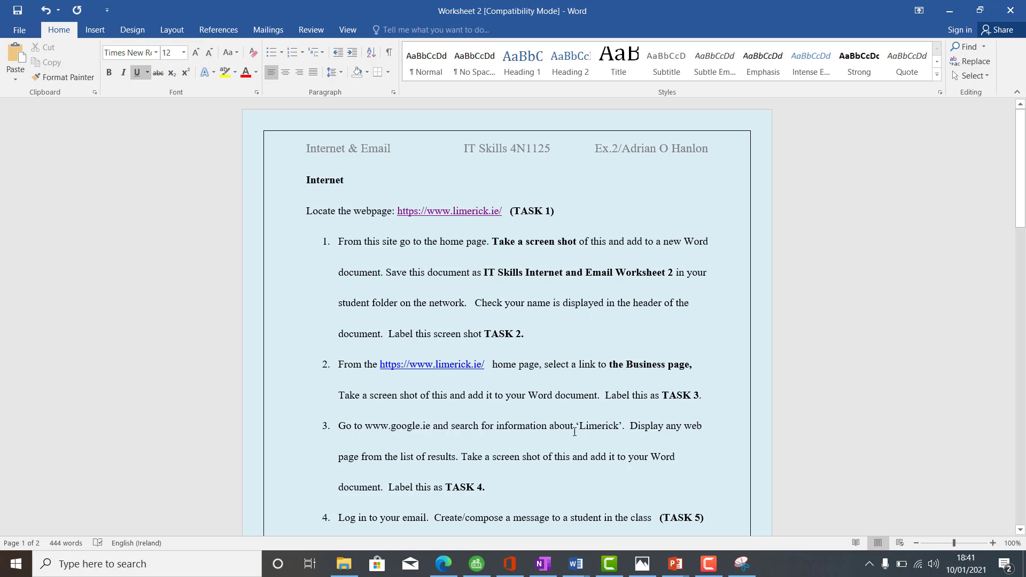
left_click(576, 564)
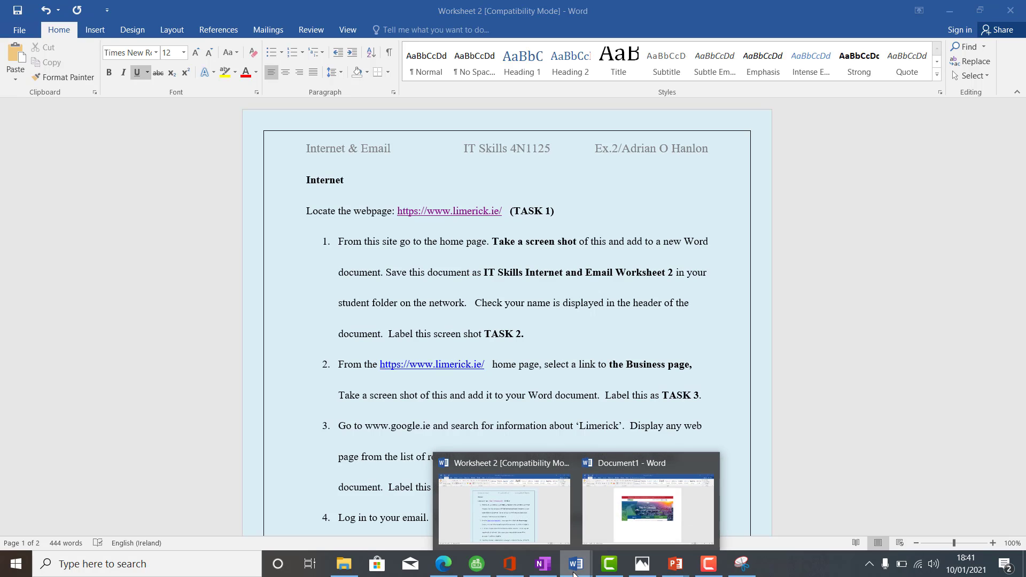
left_click(611, 531)
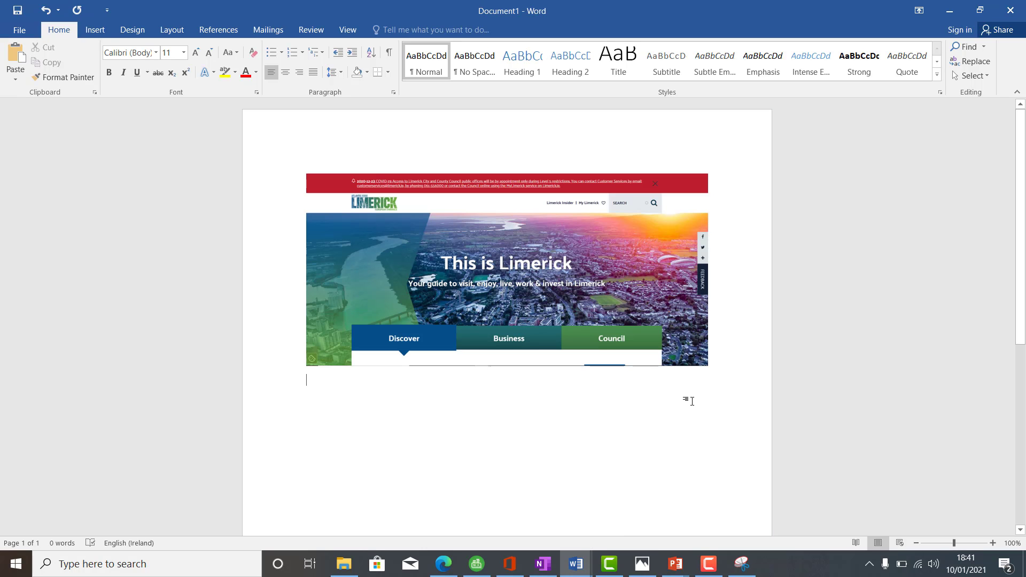
key("Return")
type("Task 2")
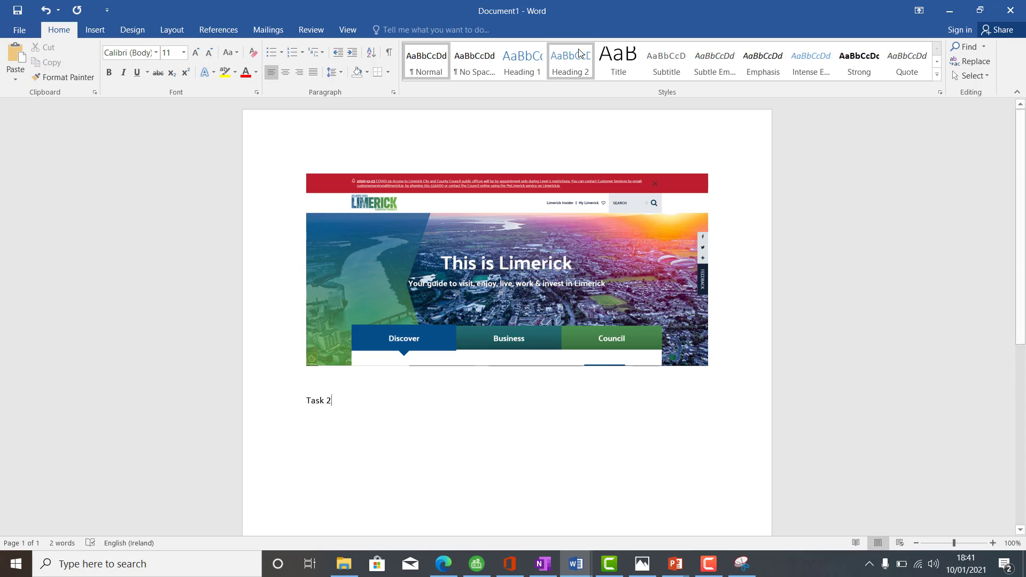
Step: Open the help topic on inserting a header and close it again
left_click(101, 28)
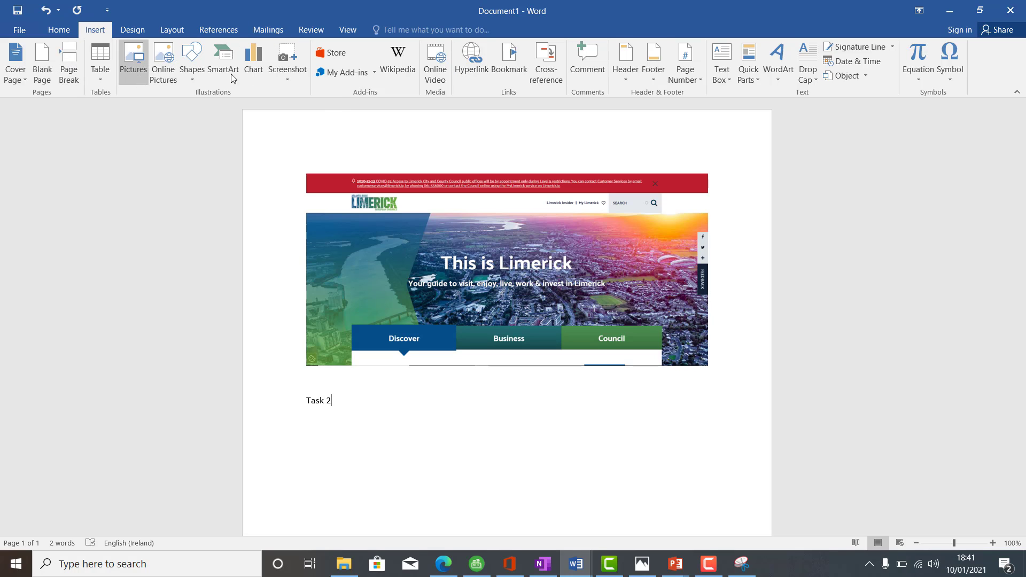
right_click(632, 72)
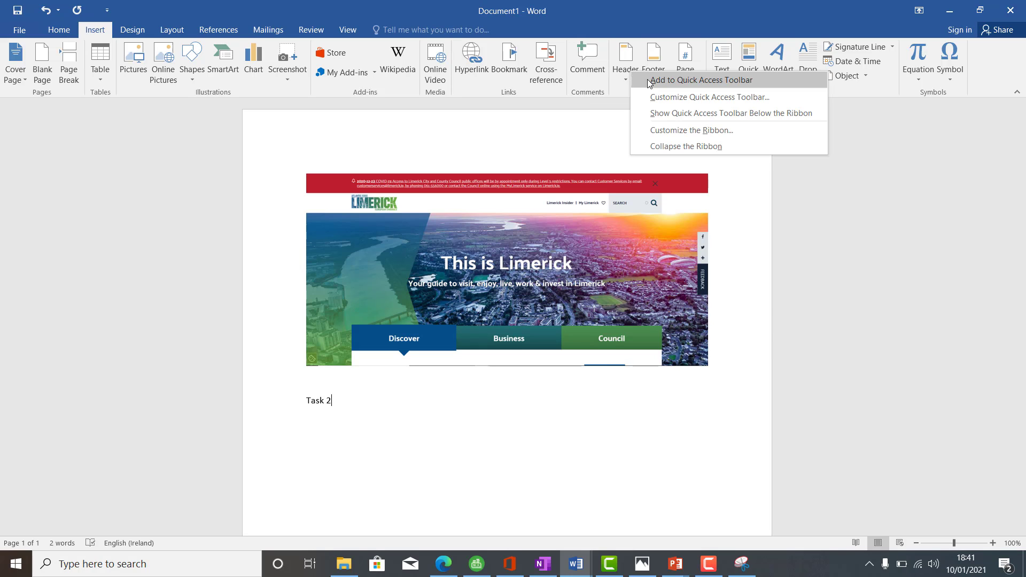
left_click(623, 62)
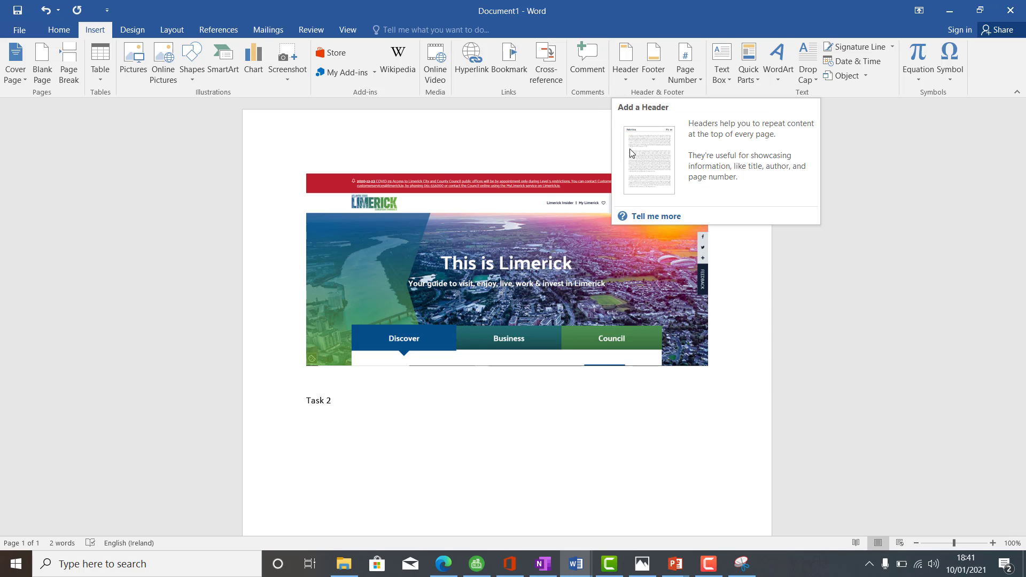
key("F1")
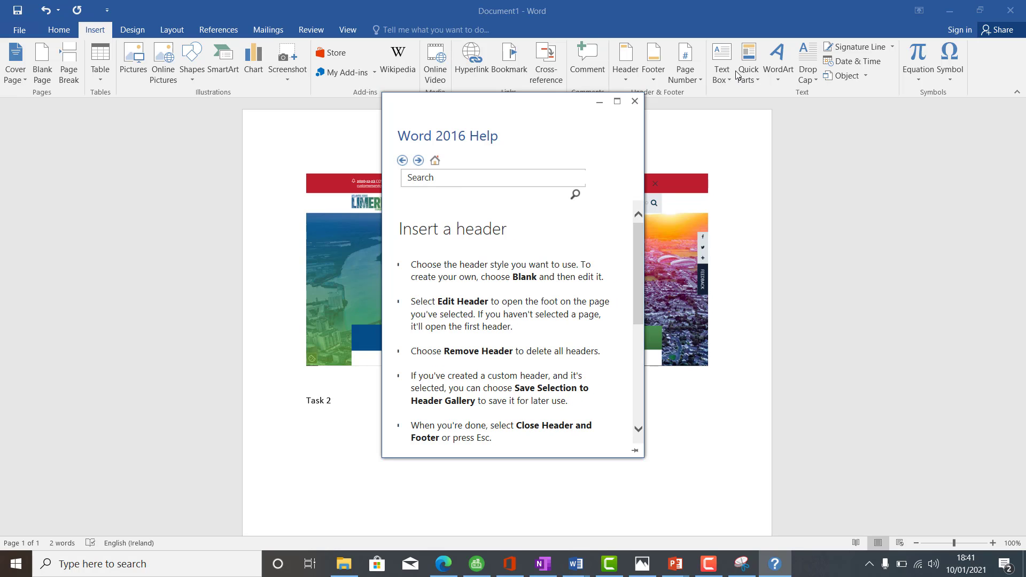
left_click(635, 103)
Step: Insert a Blank header containing the student's full name and return to the document body
left_click(627, 77)
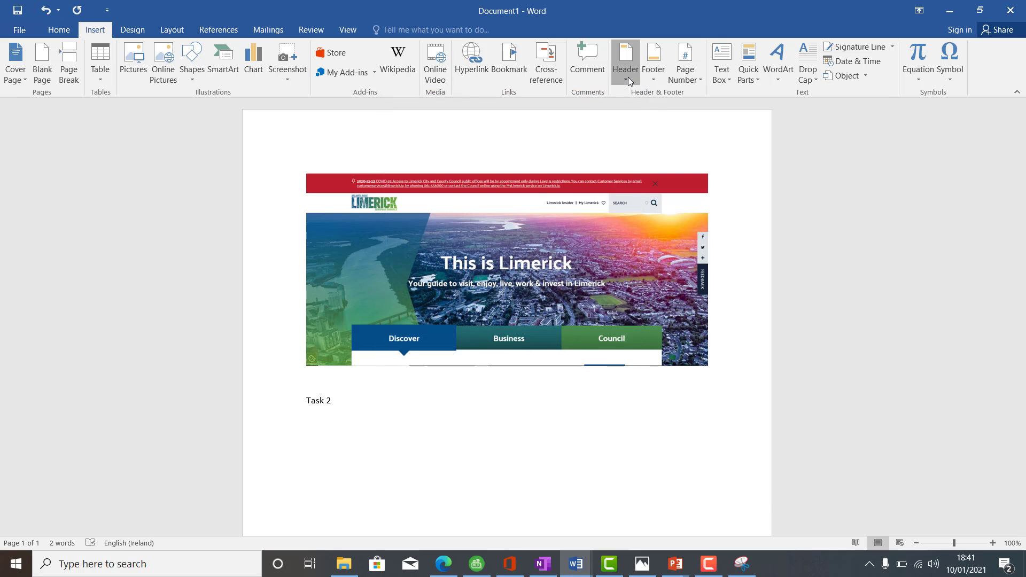
left_click(641, 122)
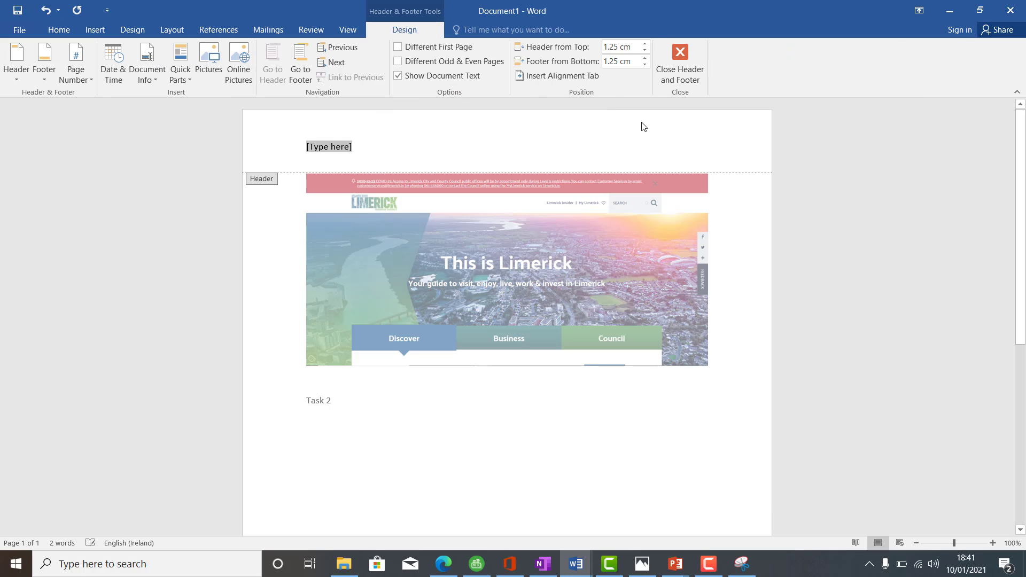
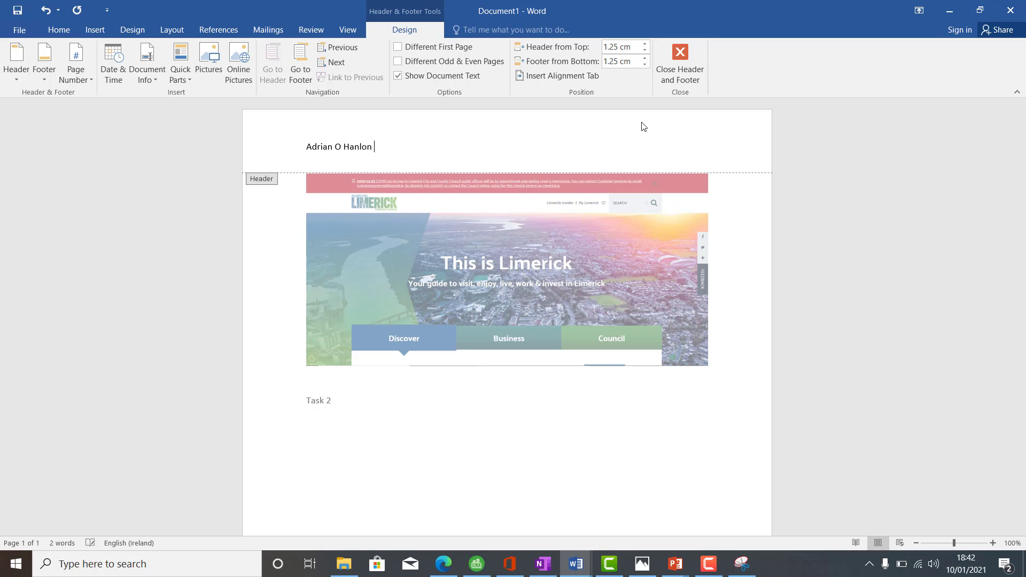
double_click(588, 429)
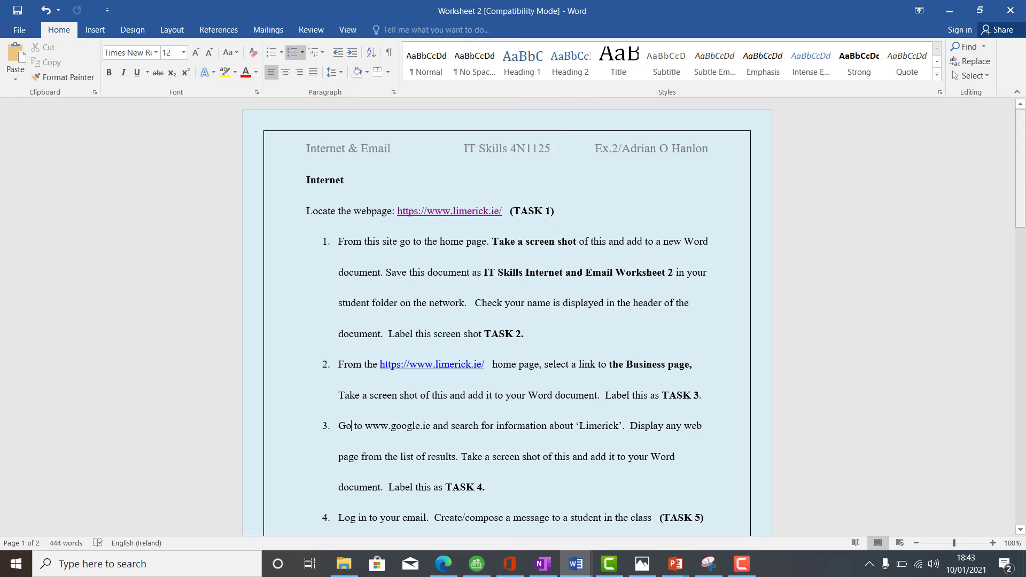
Step: Review the next tasks in Worksheet 2 and switch to the Limerick home page in Edge
left_click_drag(1021, 188, 1021, 230)
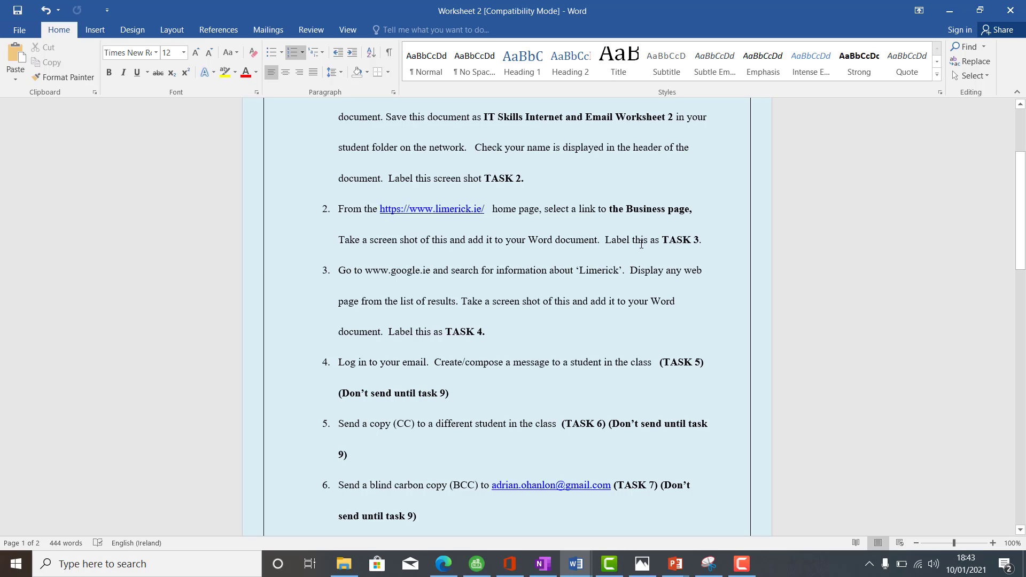
left_click(438, 567)
right_click(437, 567)
key("Escape")
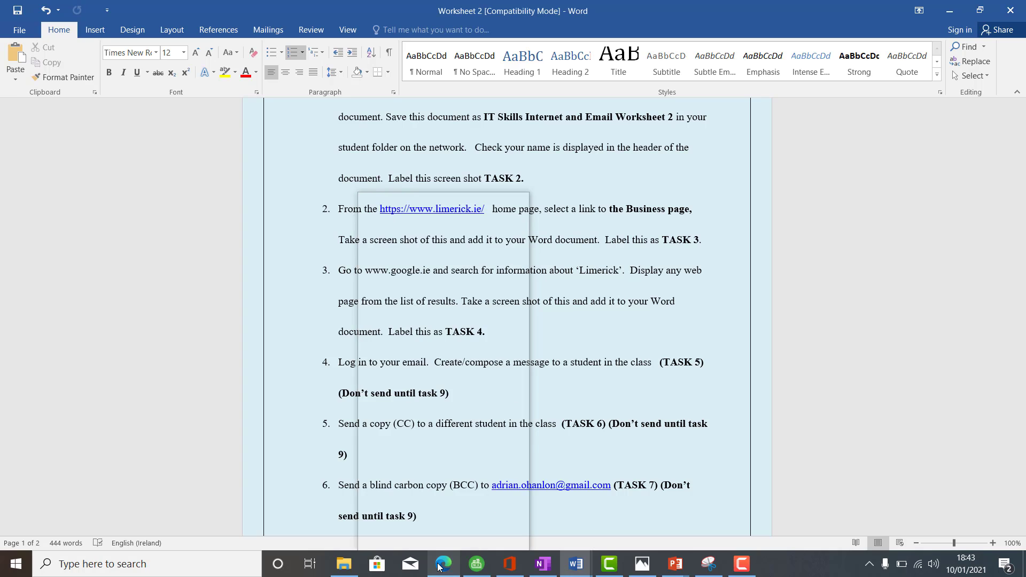
left_click(438, 567)
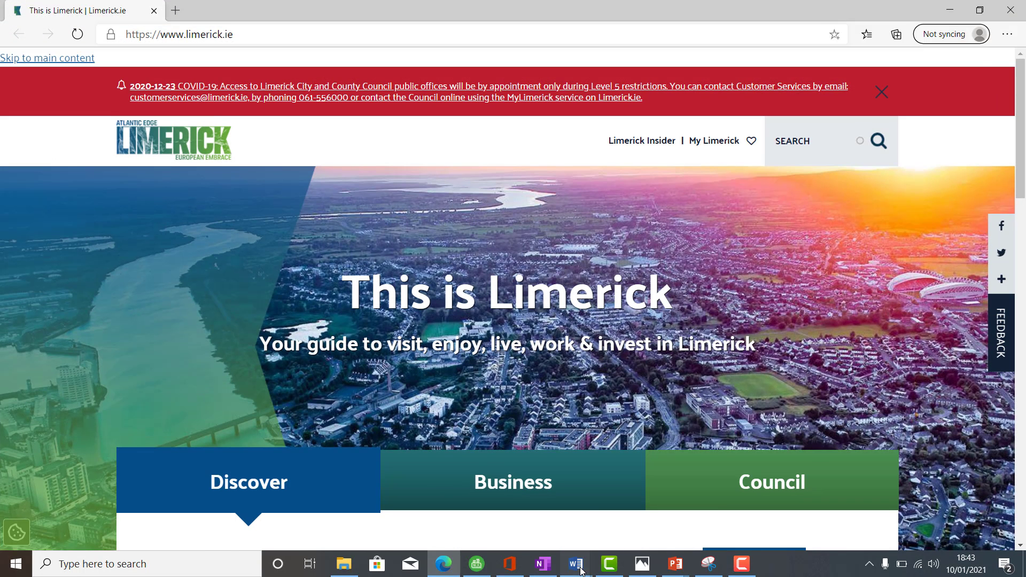
mouse_move(581, 571)
mouse_move(531, 518)
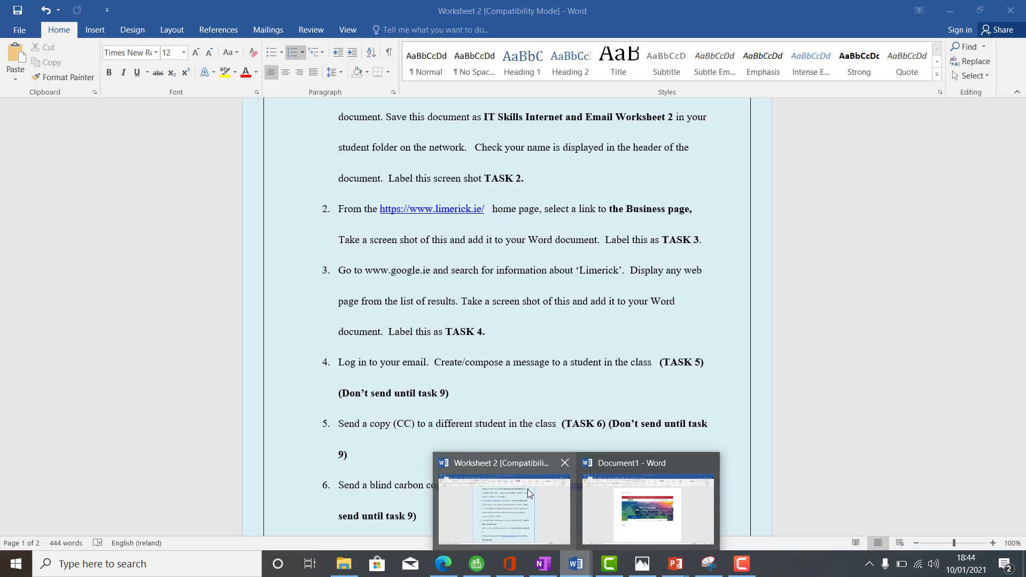
Step: Check the Task 3 instruction in Worksheet 2, then return to the Limerick home page in Edge and open its Business section
left_click(505, 508)
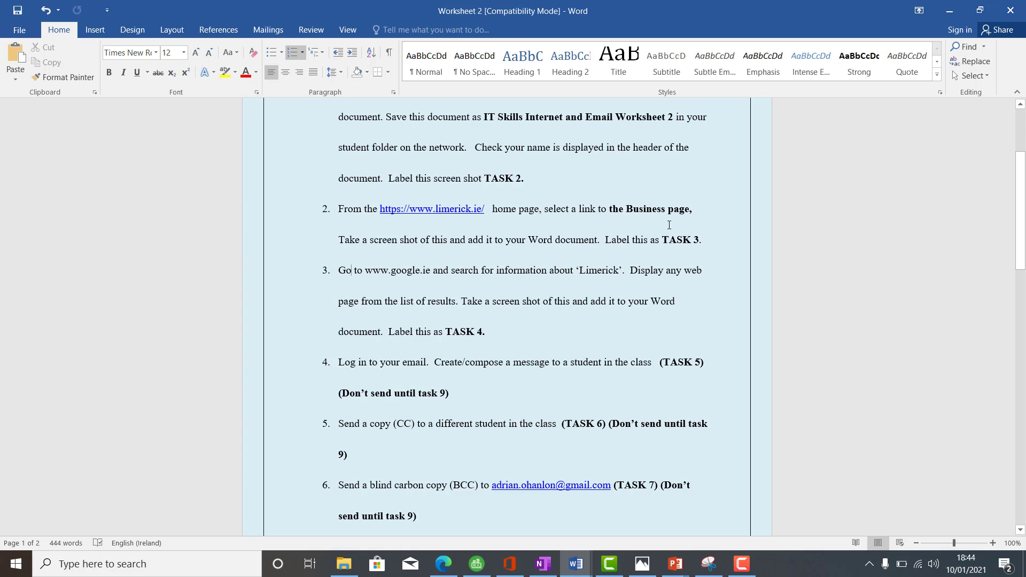
left_click(436, 568)
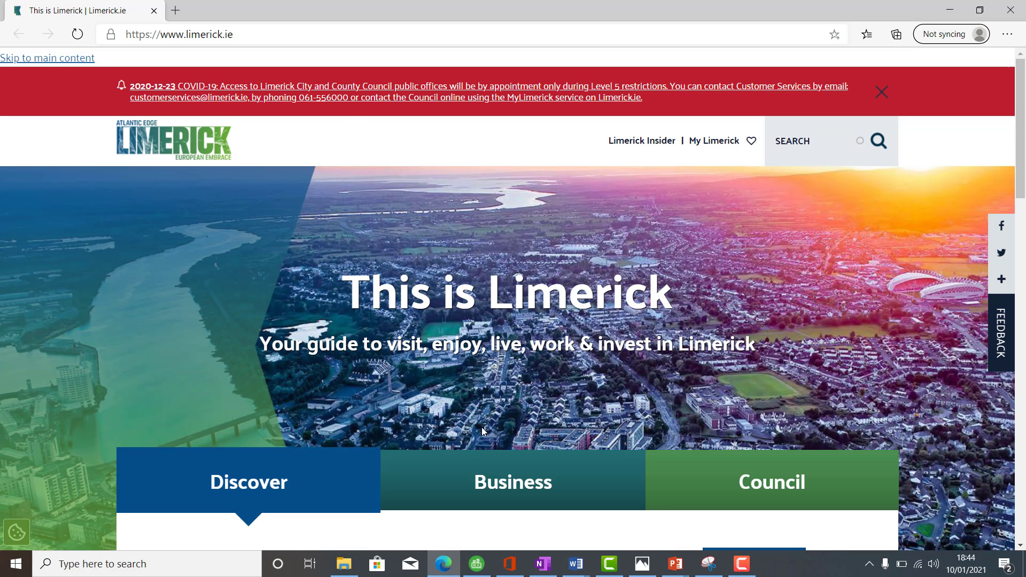
scroll(944, 76, "down", 1)
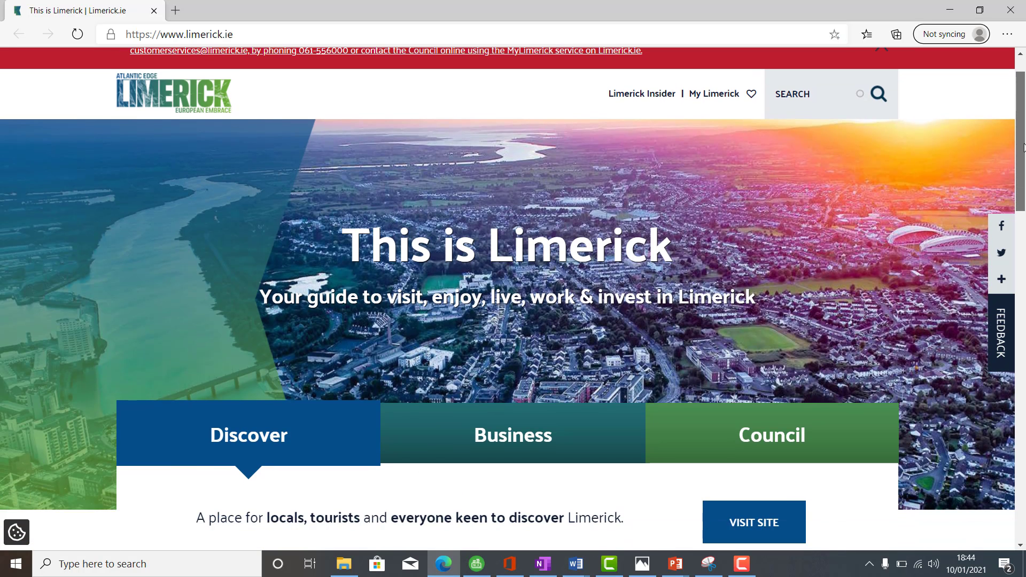
scroll(944, 77, "up", 1)
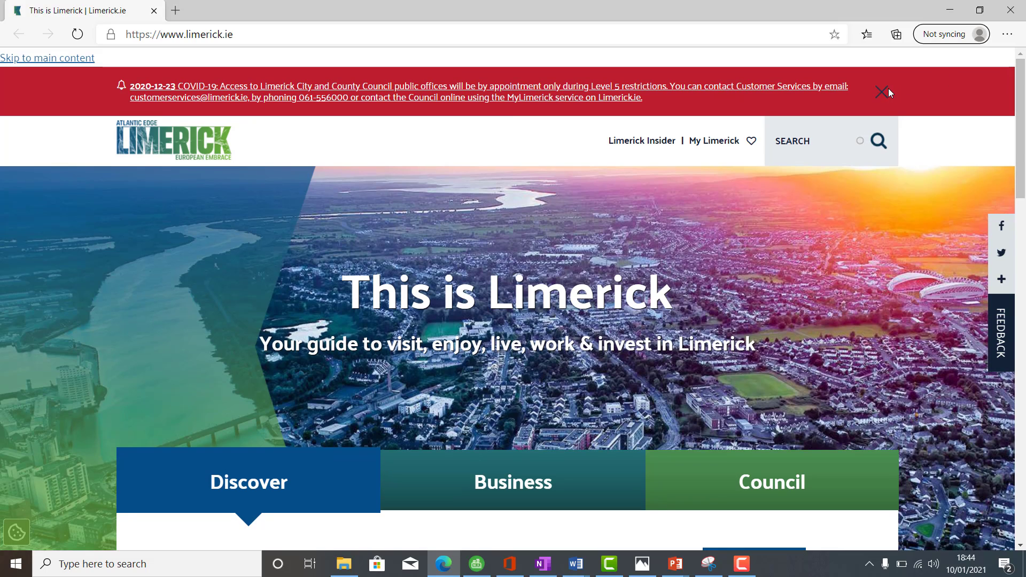
left_click(887, 90)
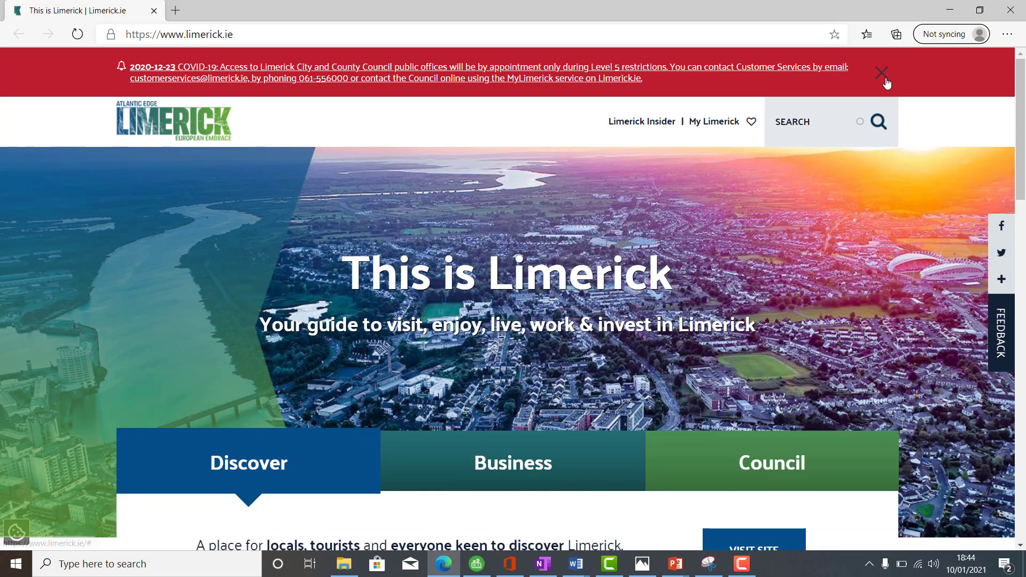
left_click(884, 78)
left_click_drag(1025, 110, 1010, 301)
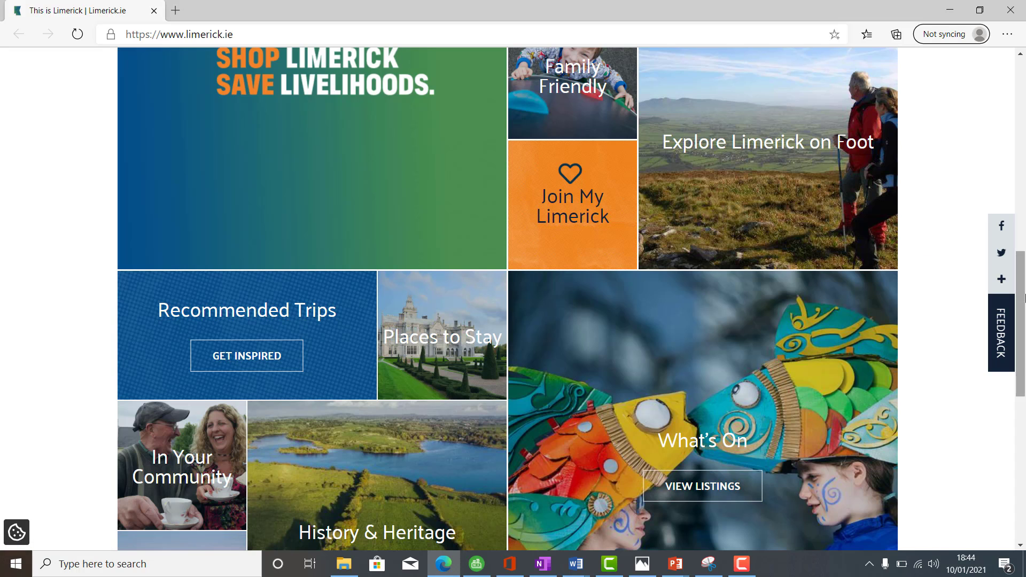
scroll(1024, 298, "up", 10)
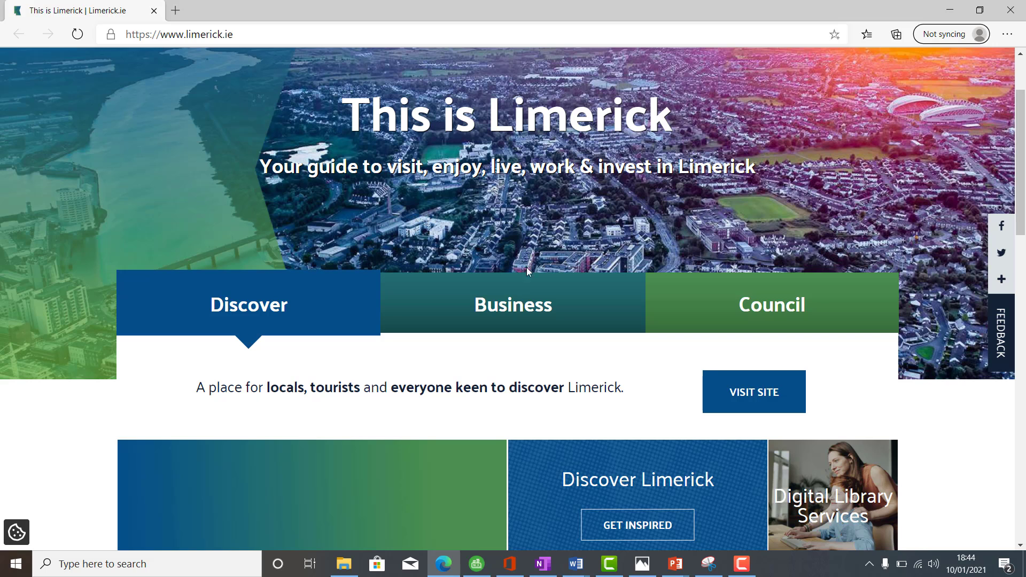
left_click(525, 313)
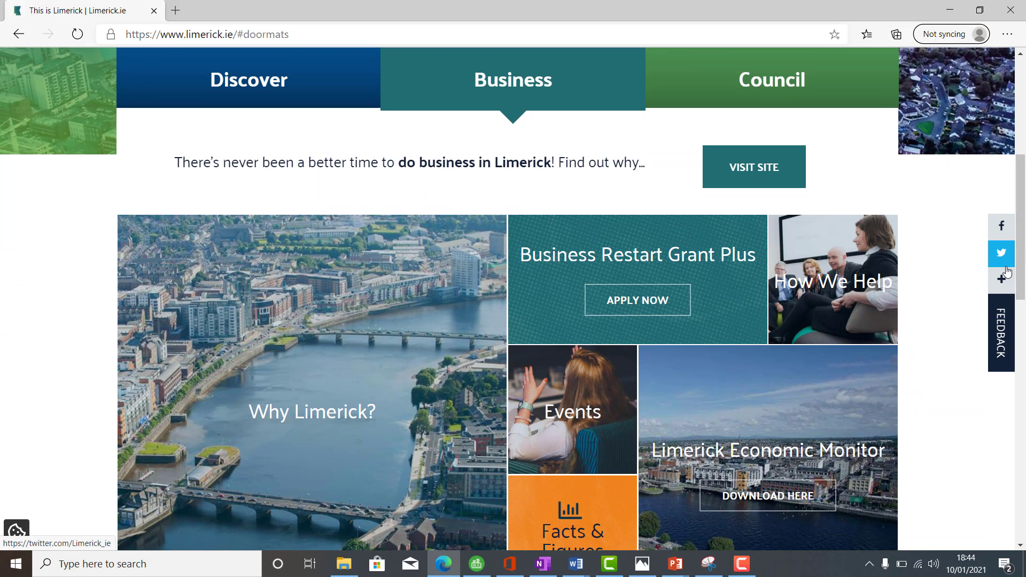
Step: Capture the Business section of the Limerick page with a new Snipping Tool snip and copy it
left_click(147, 565)
type("snipp")
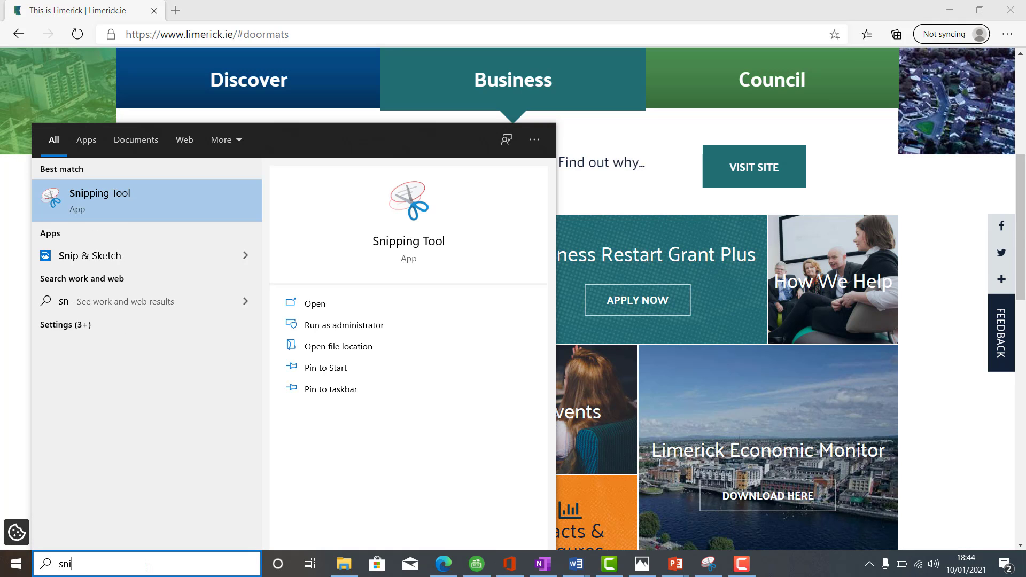
left_click(110, 201)
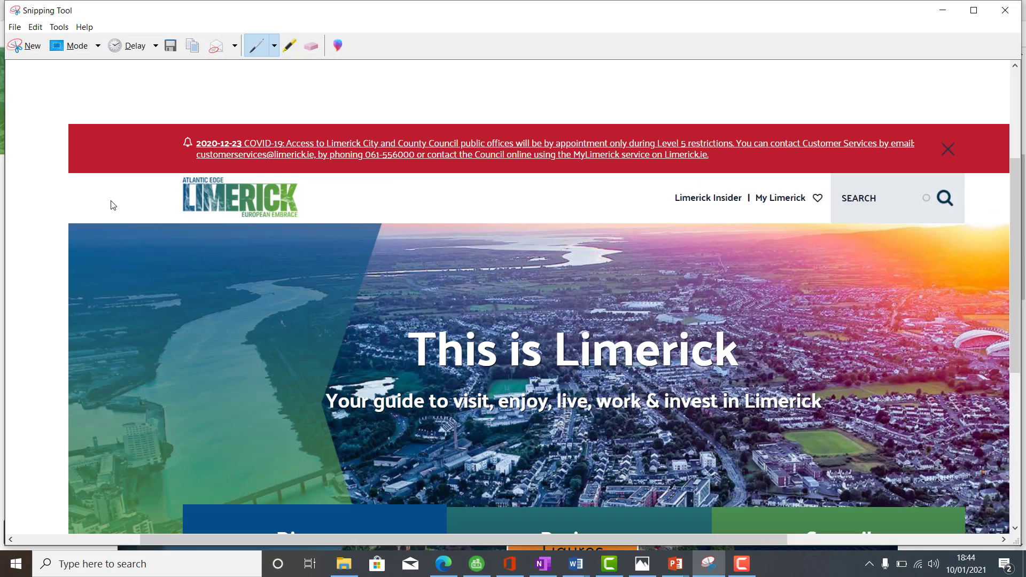
left_click(26, 45)
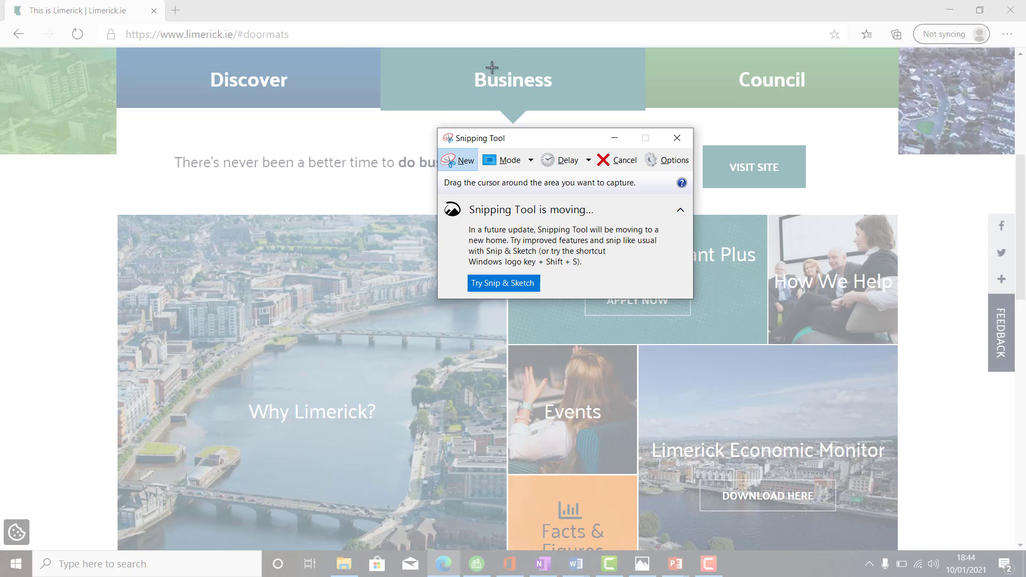
left_click_drag(118, 51, 898, 553)
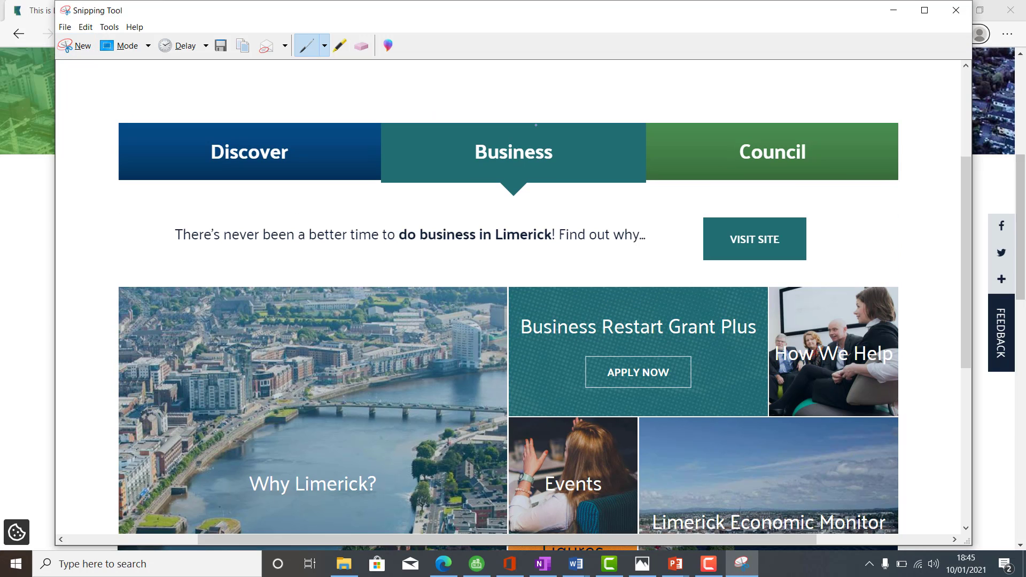
left_click(85, 27)
left_click(92, 42)
Step: Switch to Document1 in Word and paste the Business page screenshot on a new line below the Task 2 label
left_click(571, 565)
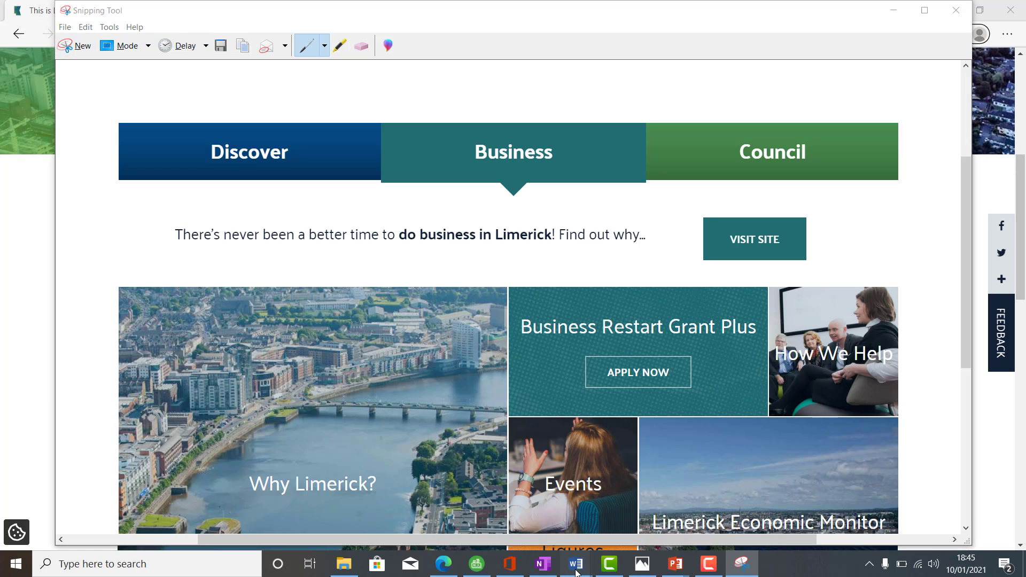
left_click(635, 528)
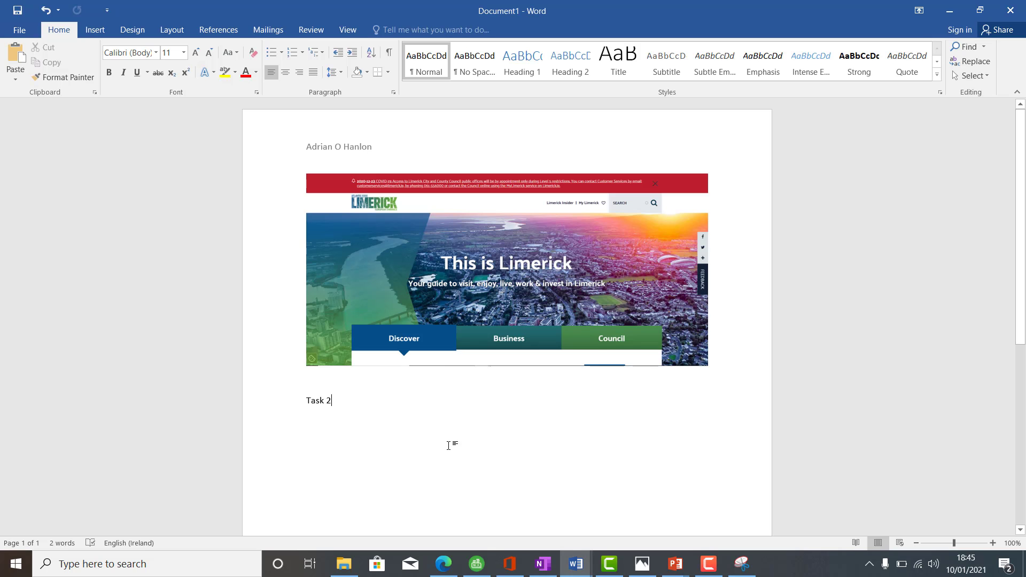
left_click(427, 440)
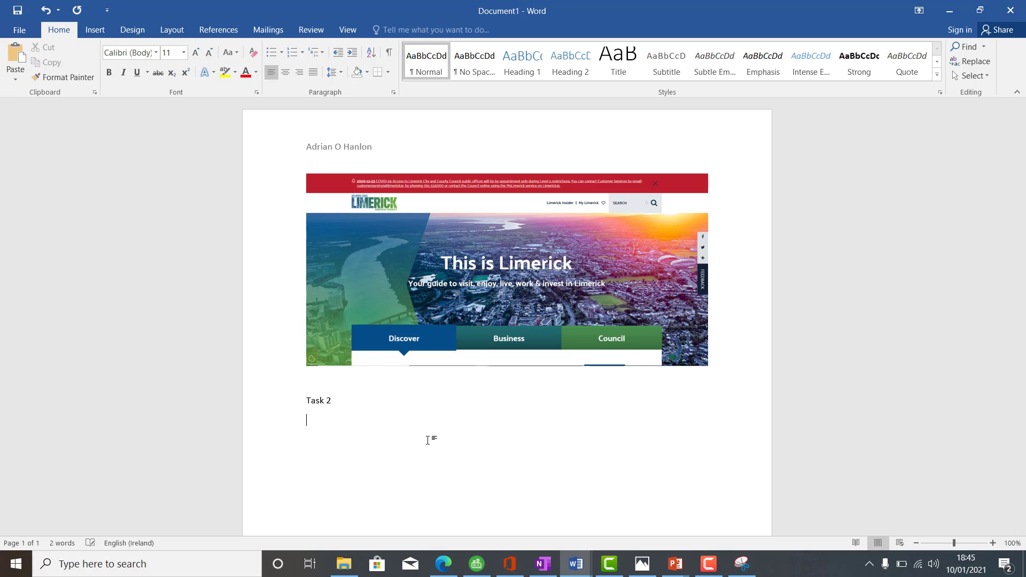
key("ctrl+v")
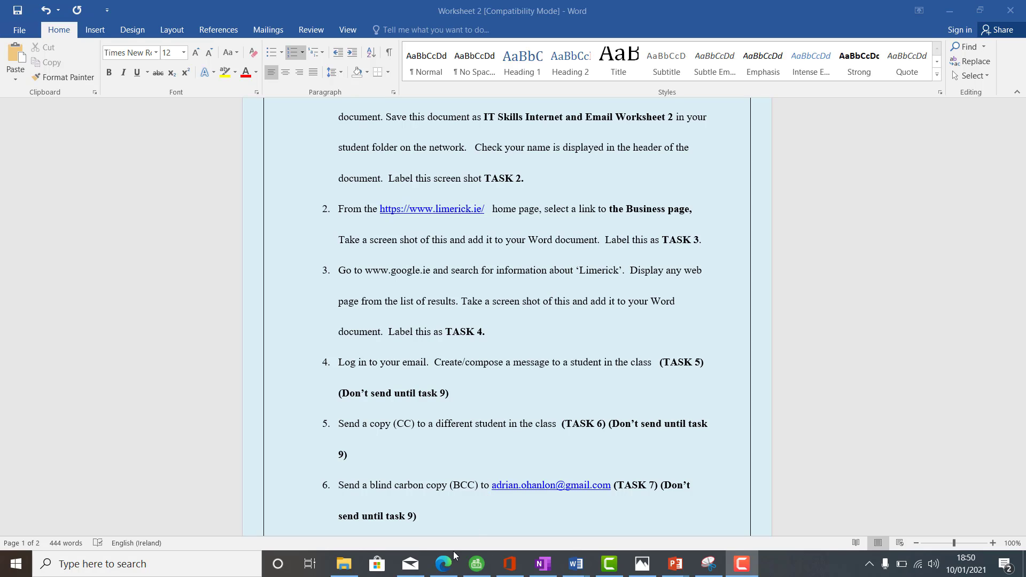
Step: Switch to Google in Edge, search for "limerick" and open the Limerick Wikipedia article from the results
left_click(444, 564)
type("limerick")
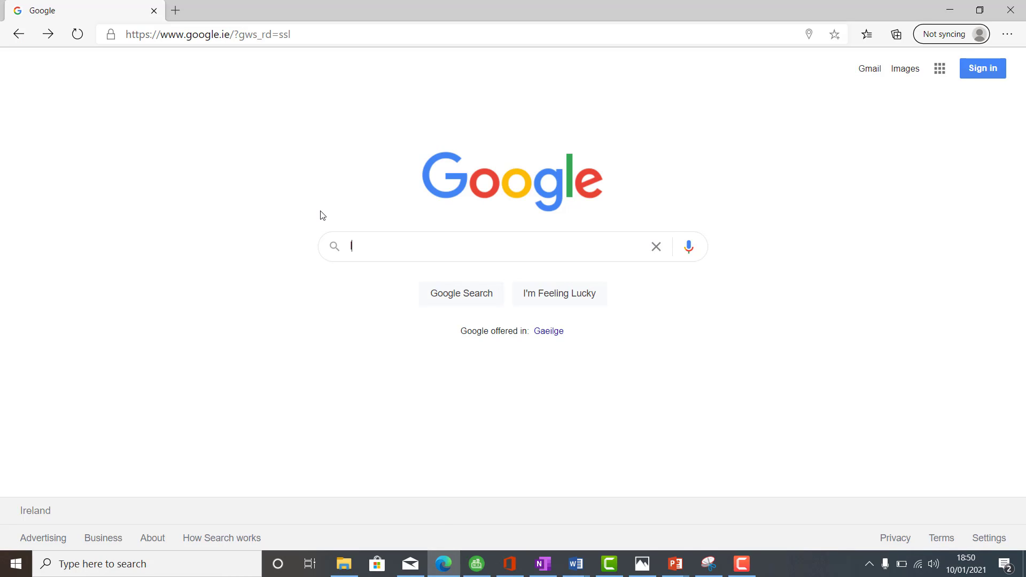
key("Return")
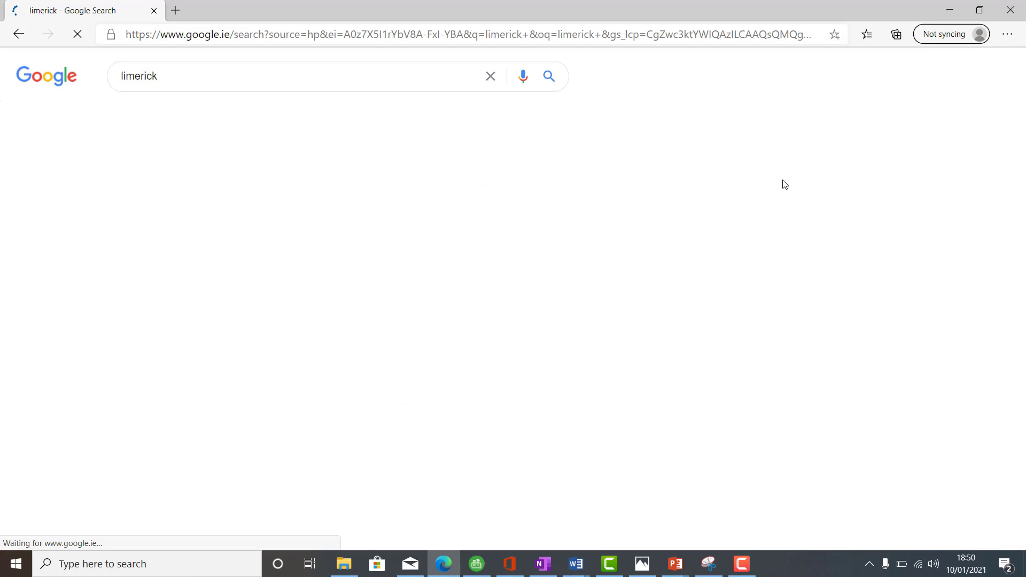
left_click_drag(1022, 97, 1024, 178)
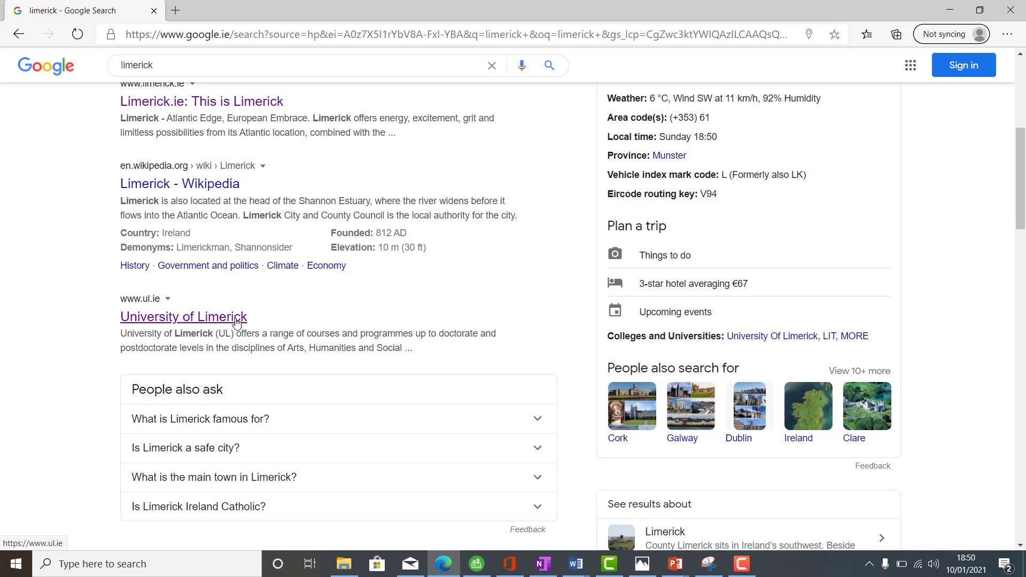
left_click(222, 186)
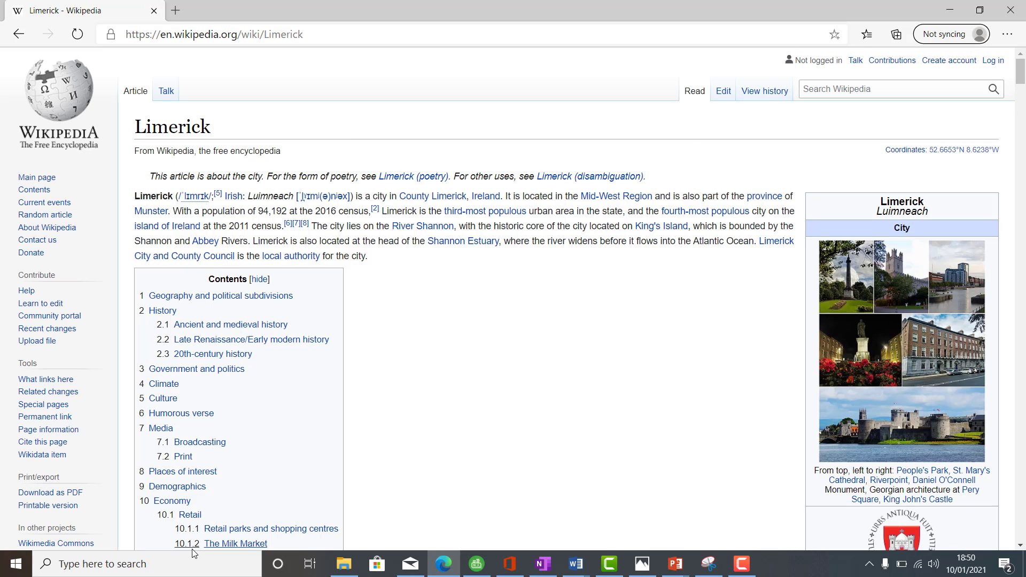
Step: Capture the upper part of the Limerick Wikipedia article with a new Snipping Tool snip and copy it
left_click(444, 563)
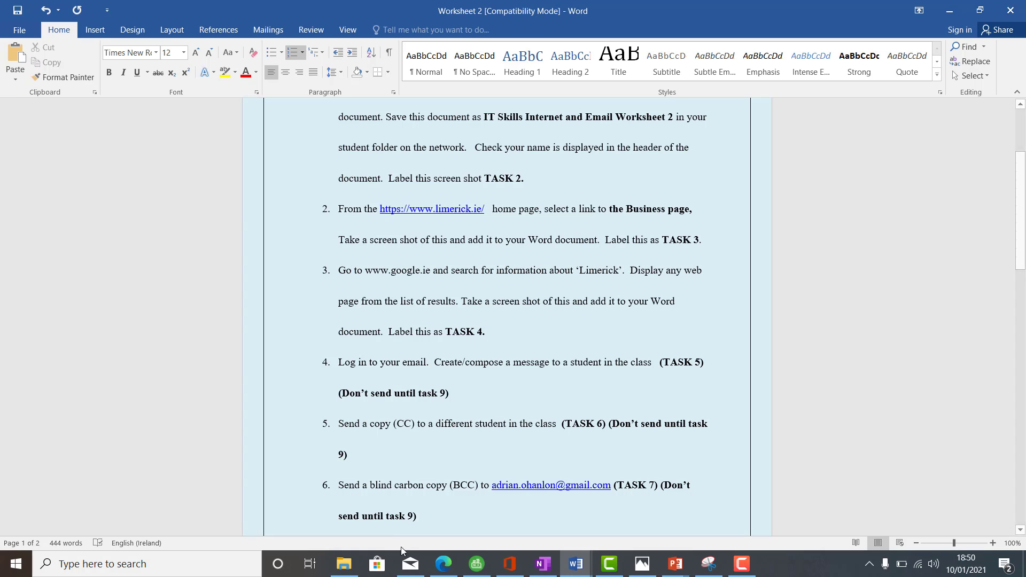
right_click(444, 564)
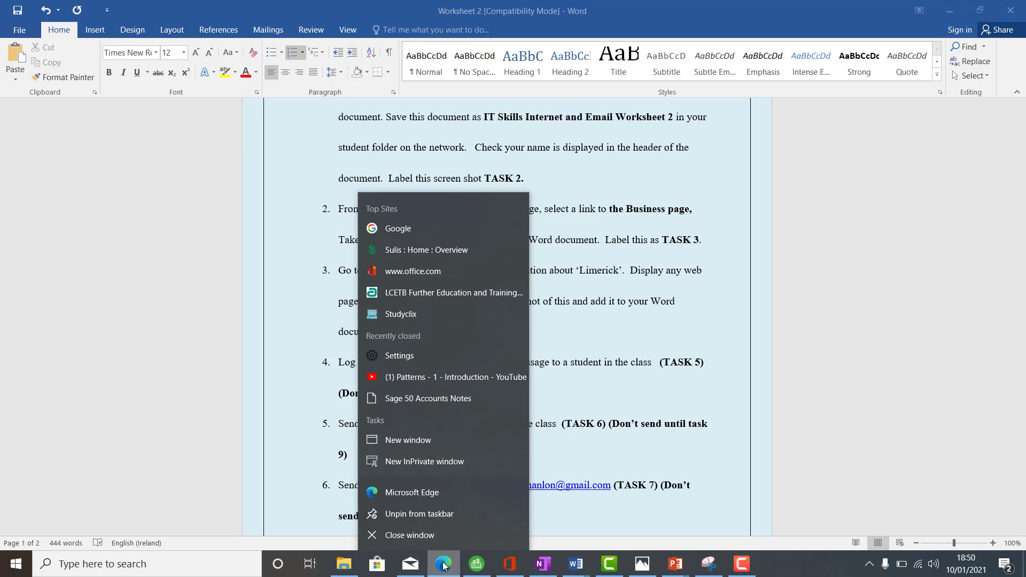
left_click(444, 564)
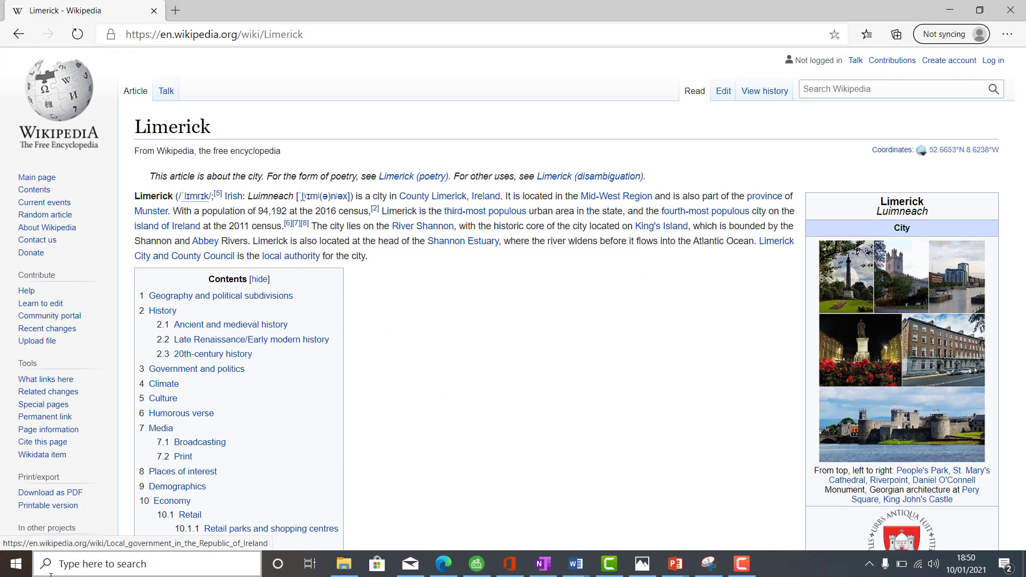
left_click(88, 564)
type("snip")
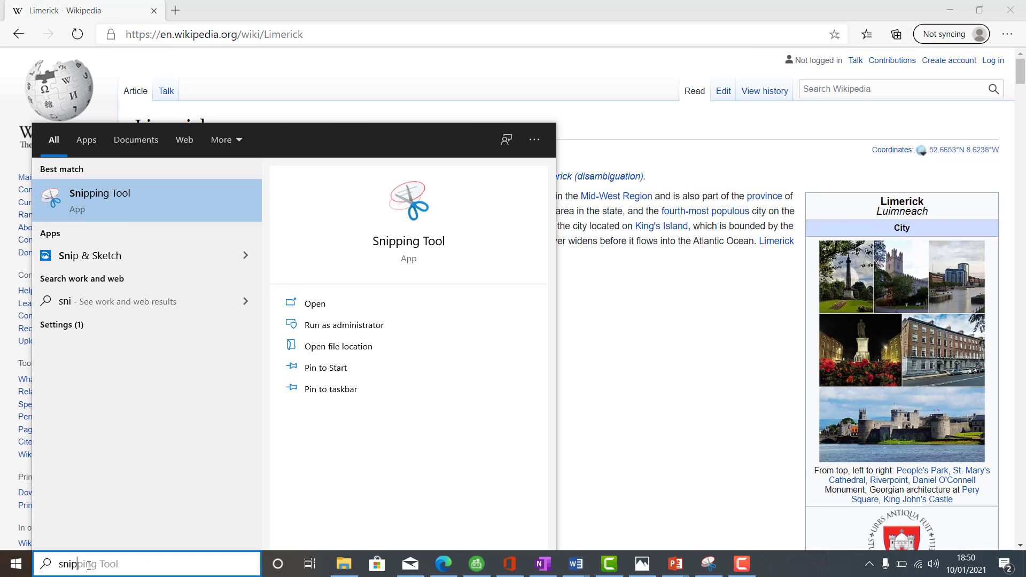
left_click(101, 202)
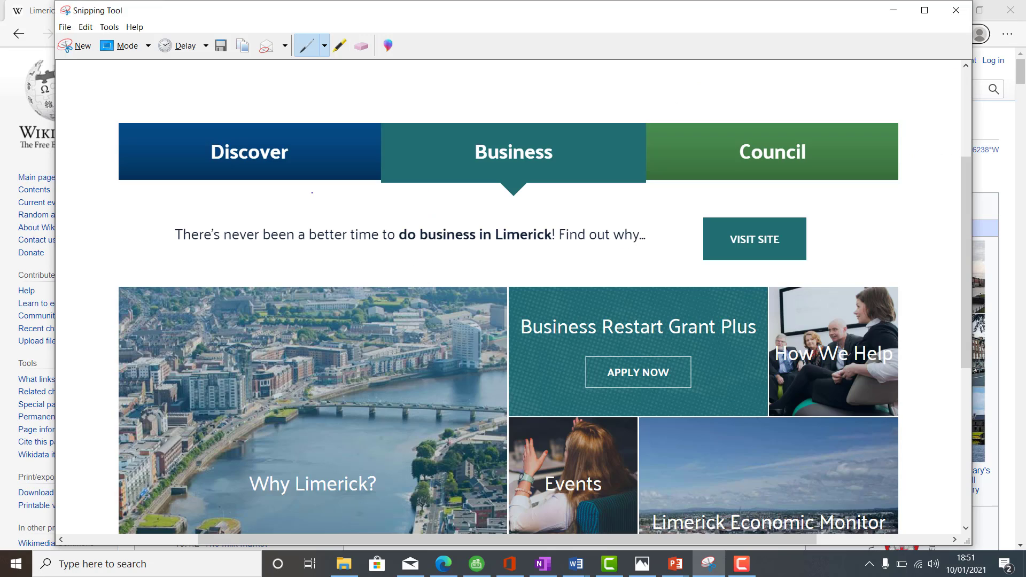
left_click(78, 46)
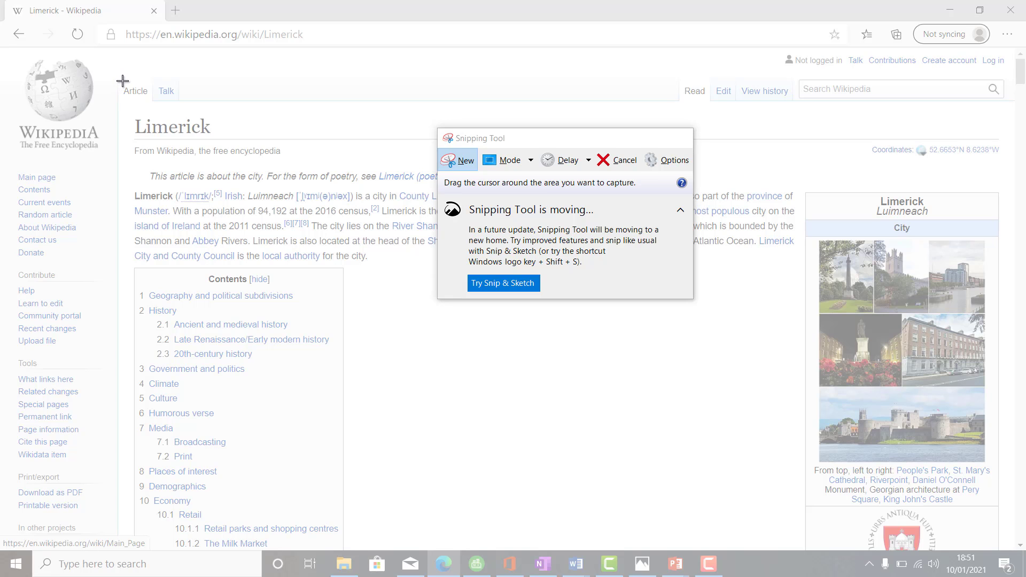
left_click_drag(122, 81, 1010, 508)
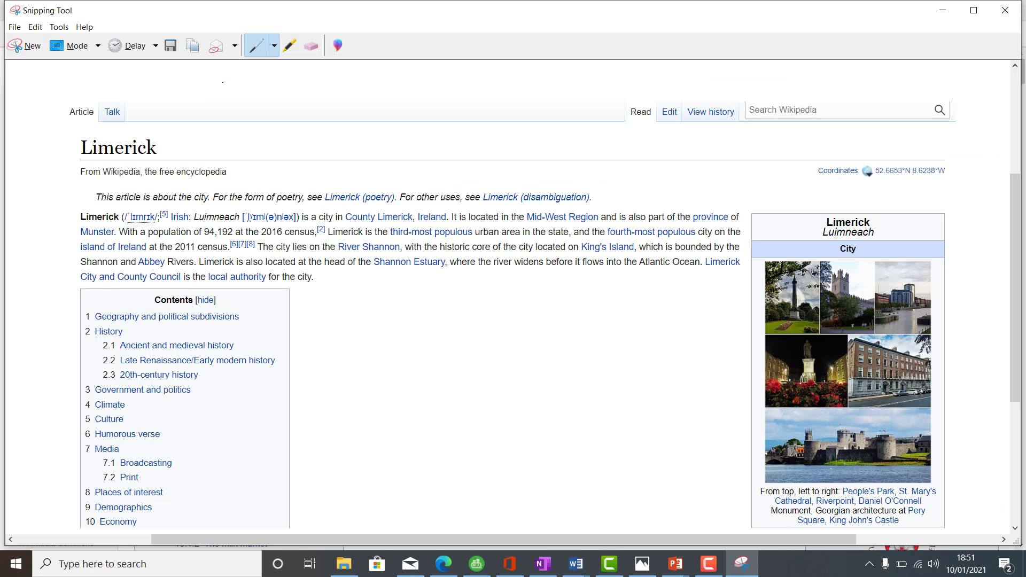
left_click(35, 27)
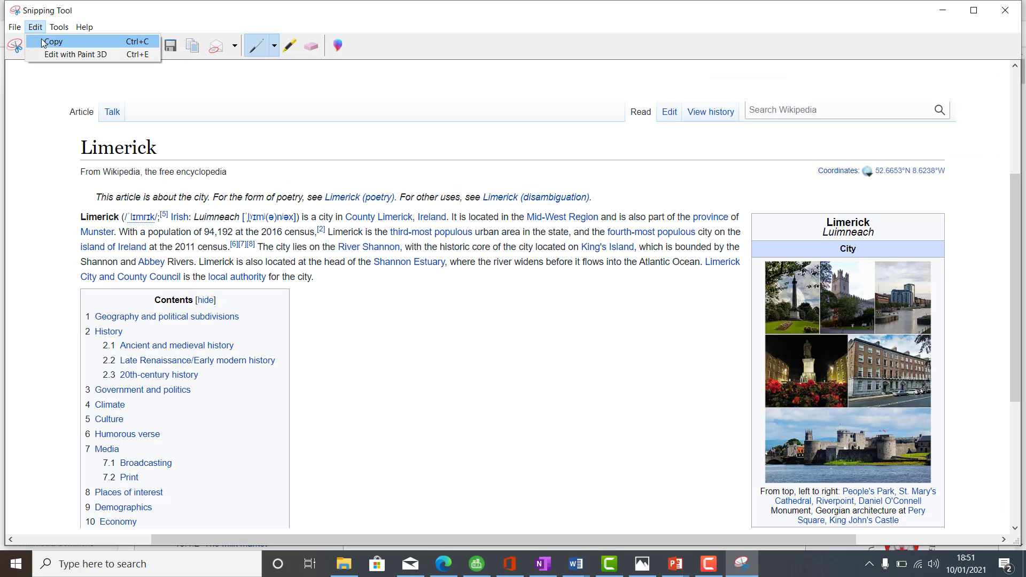
left_click(45, 43)
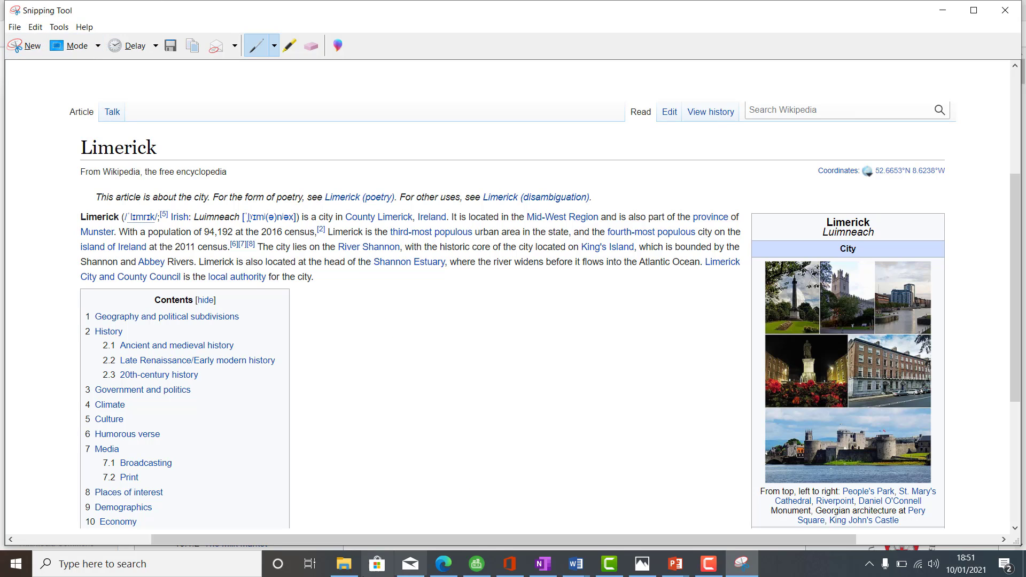
Step: Switch to Document1 in Word and paste the Wikipedia screenshot below the Task 3 label, leaving blank space between them
left_click(446, 571)
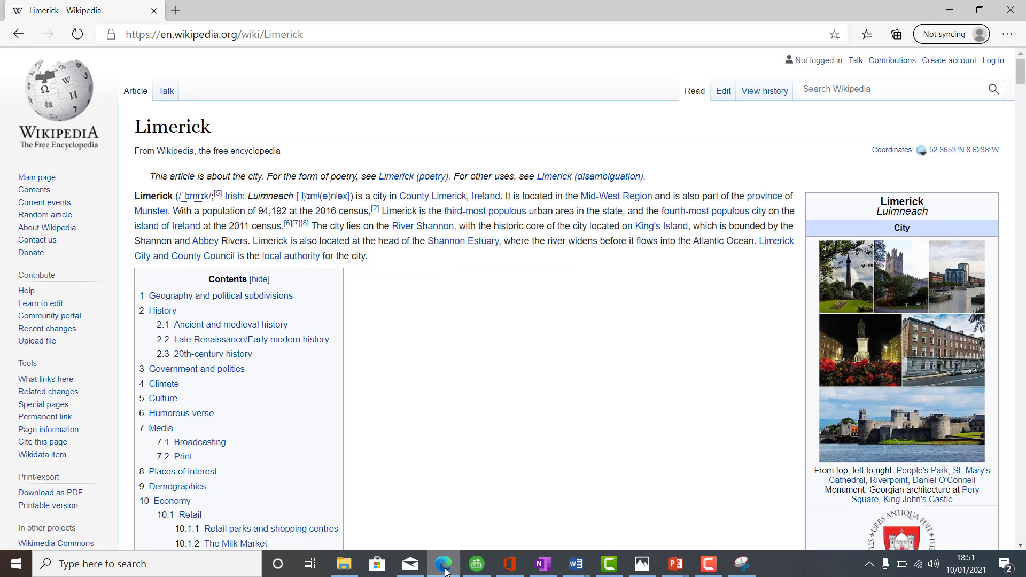
left_click(446, 571)
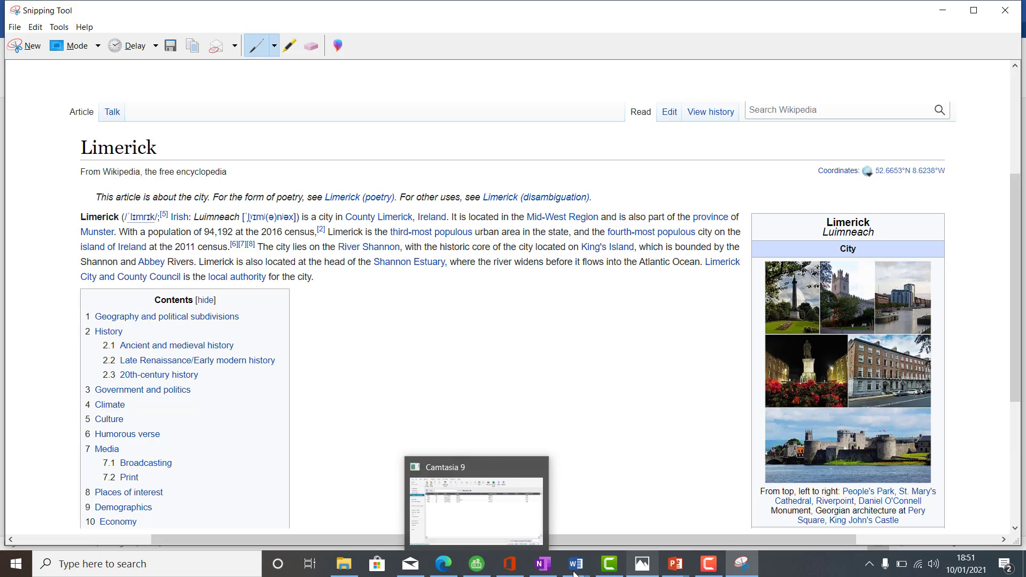
mouse_move(576, 566)
left_click(621, 521)
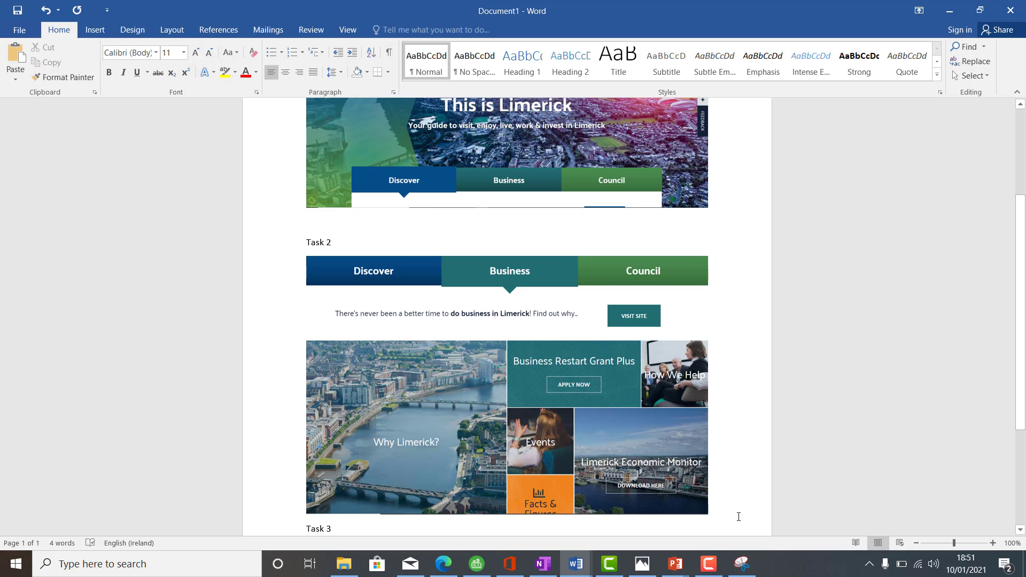
key("Return")
key("Return")
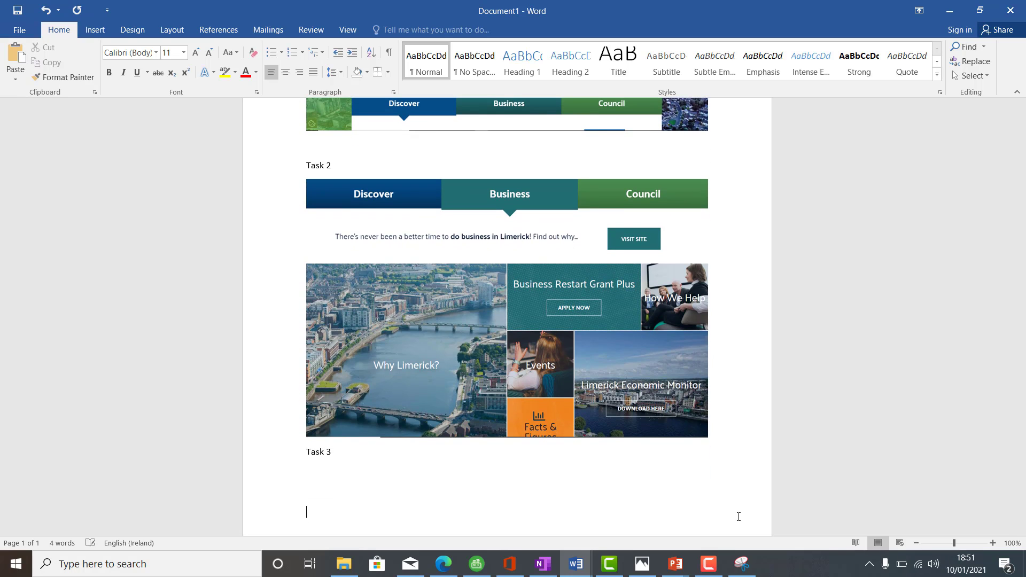
key("ctrl+v")
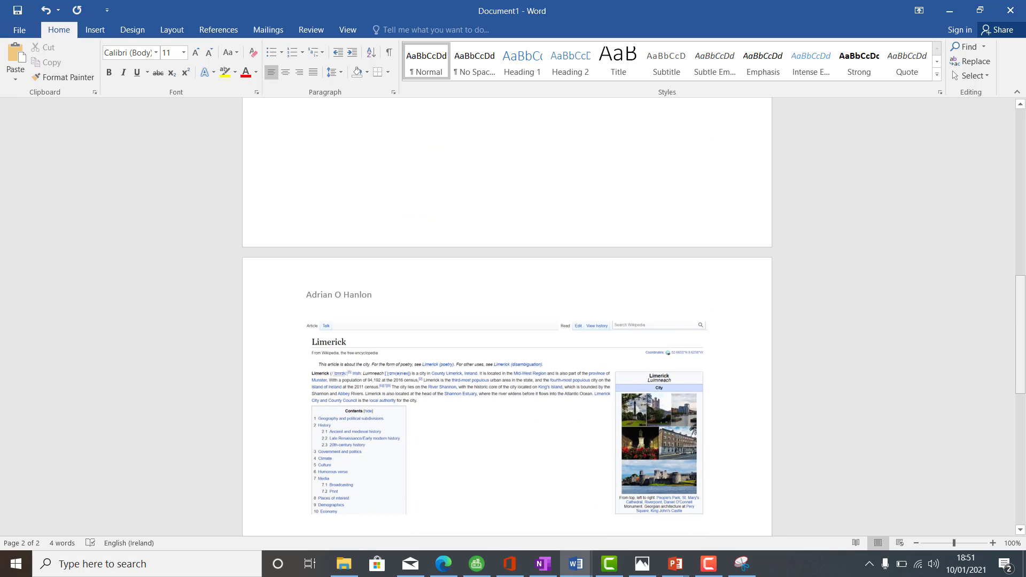
left_click_drag(1025, 335, 1024, 425)
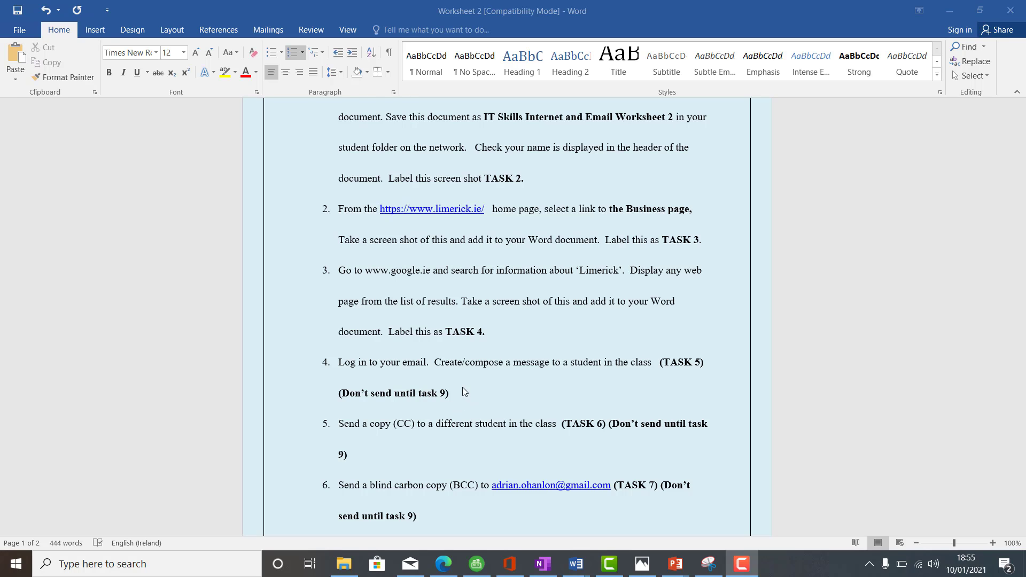
Step: Switch to Edge and open the Microsoft Office home page at office.com
left_click(443, 564)
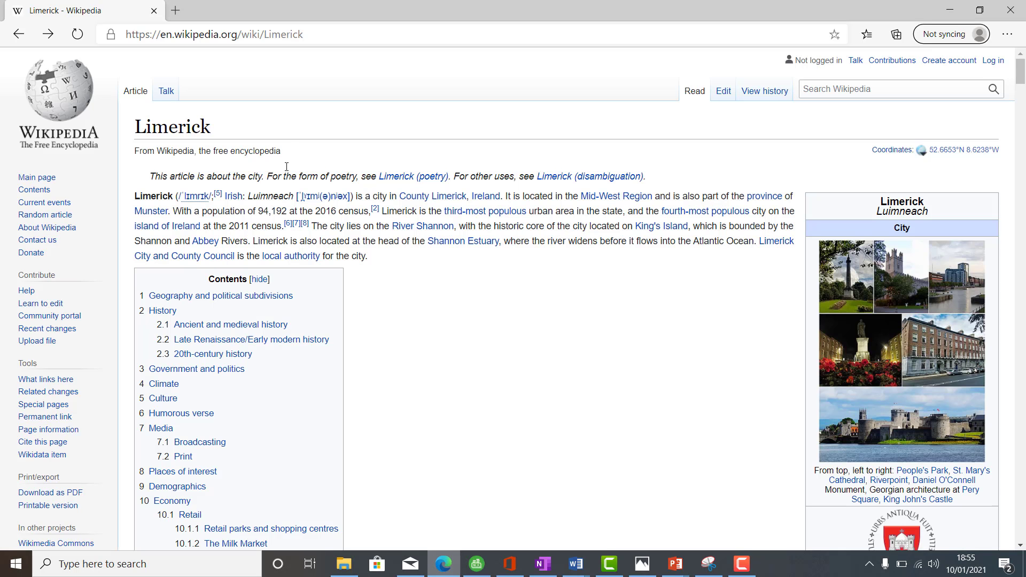
left_click(305, 36)
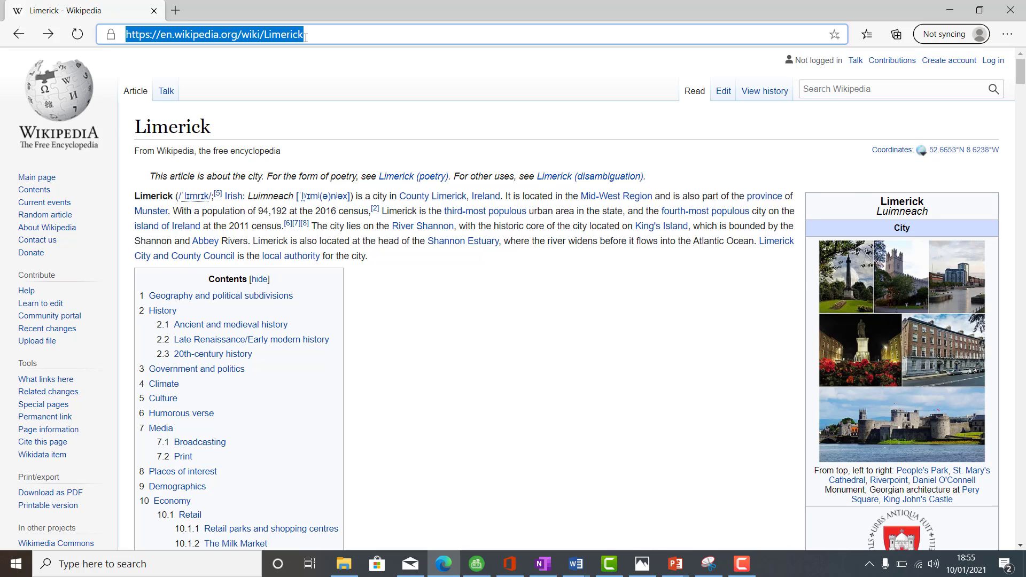
type("offfice")
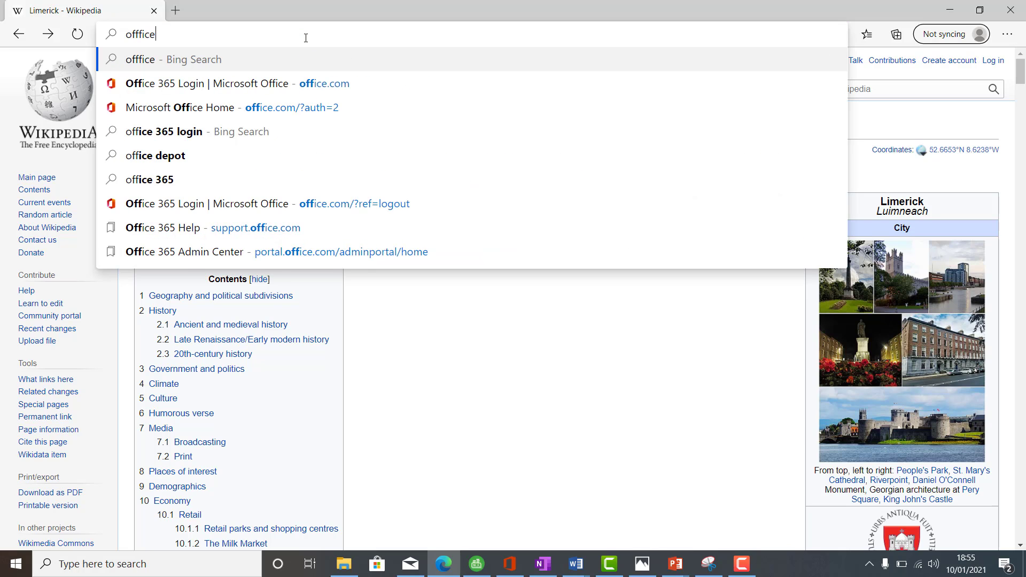
key("ctrl+Return")
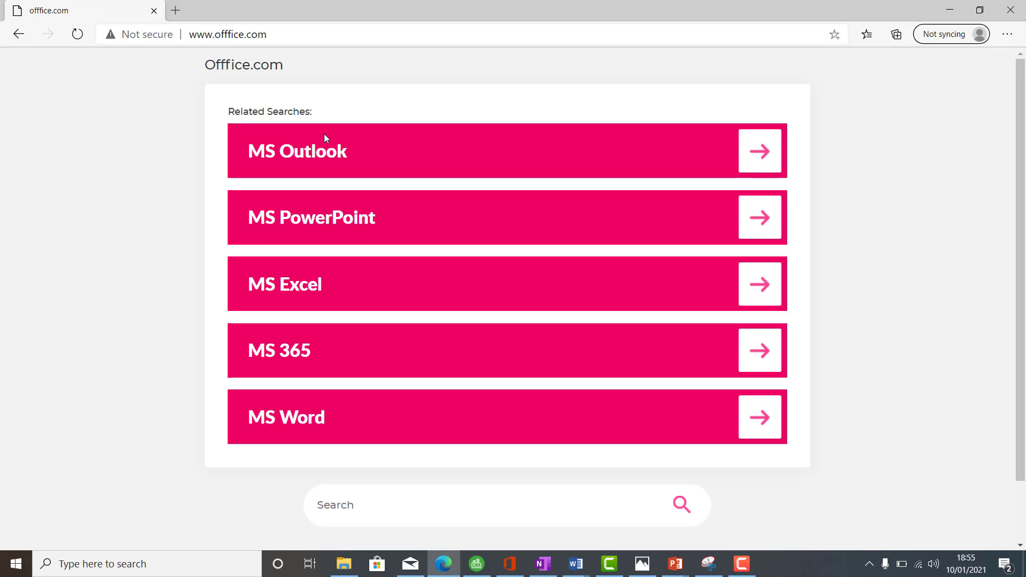
left_click(277, 31)
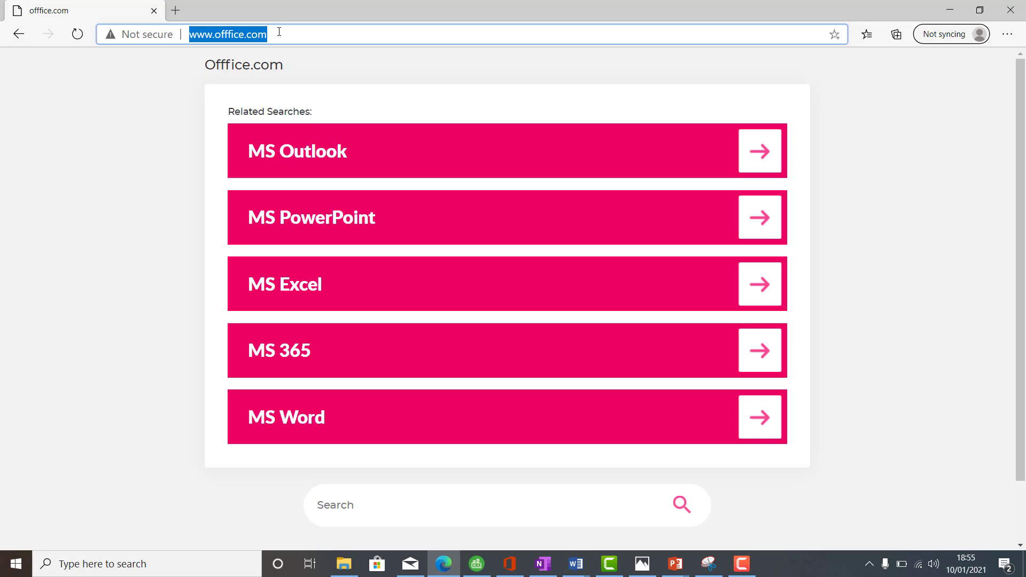
type("office")
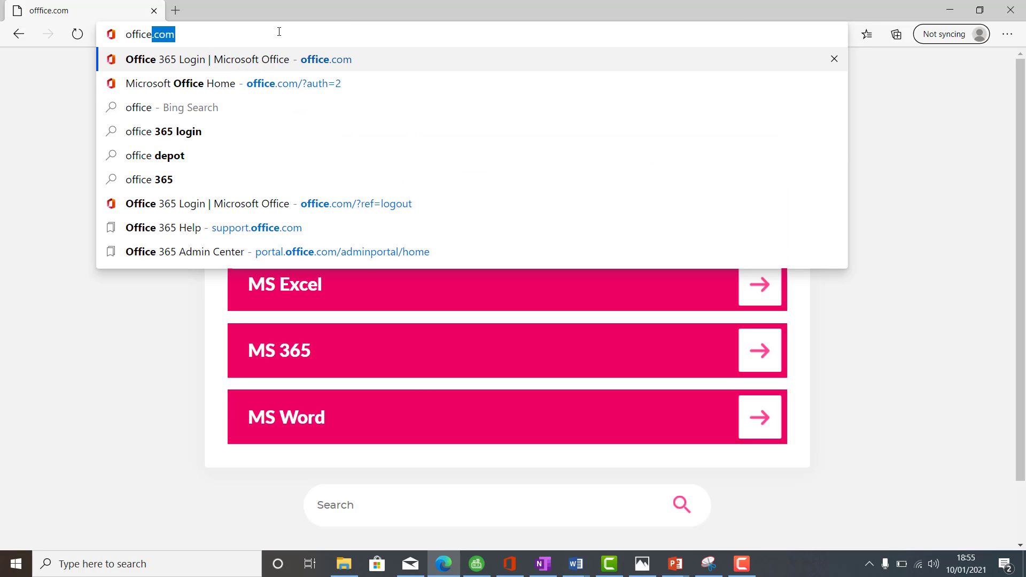
key("Return")
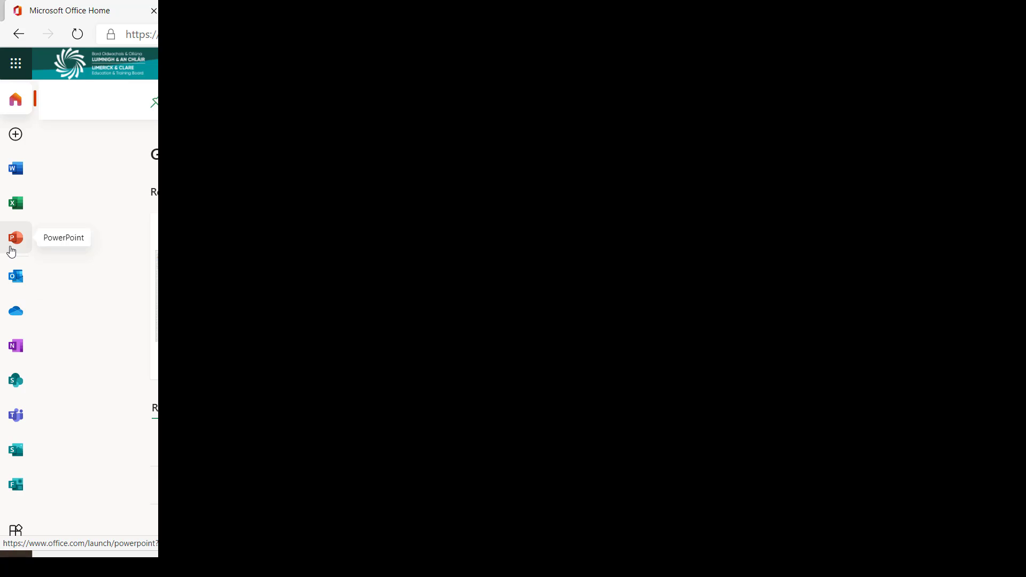
Step: Start a new message in Outlook and enter the first student's email address as the main recipient
left_click(18, 283)
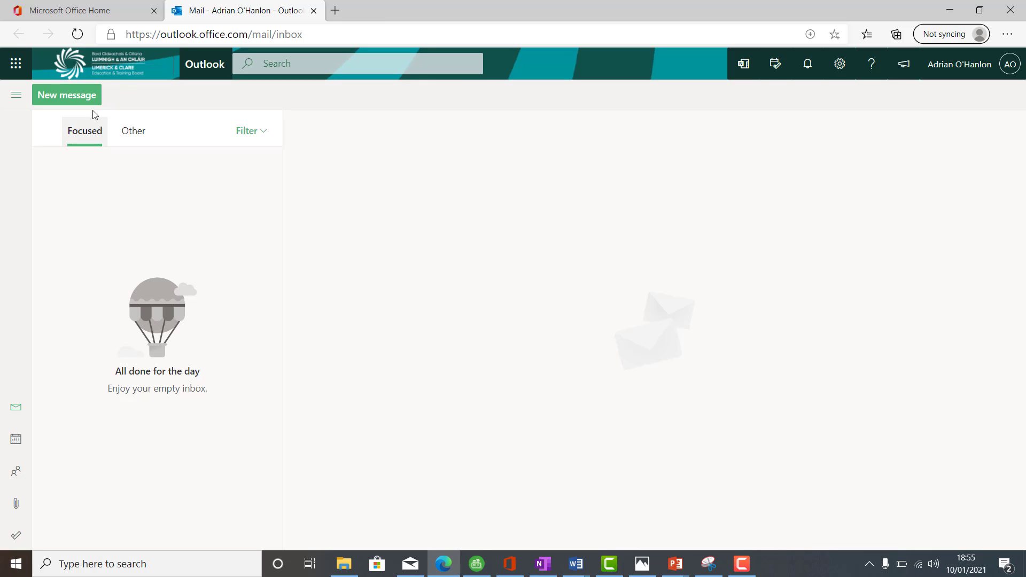
left_click(75, 97)
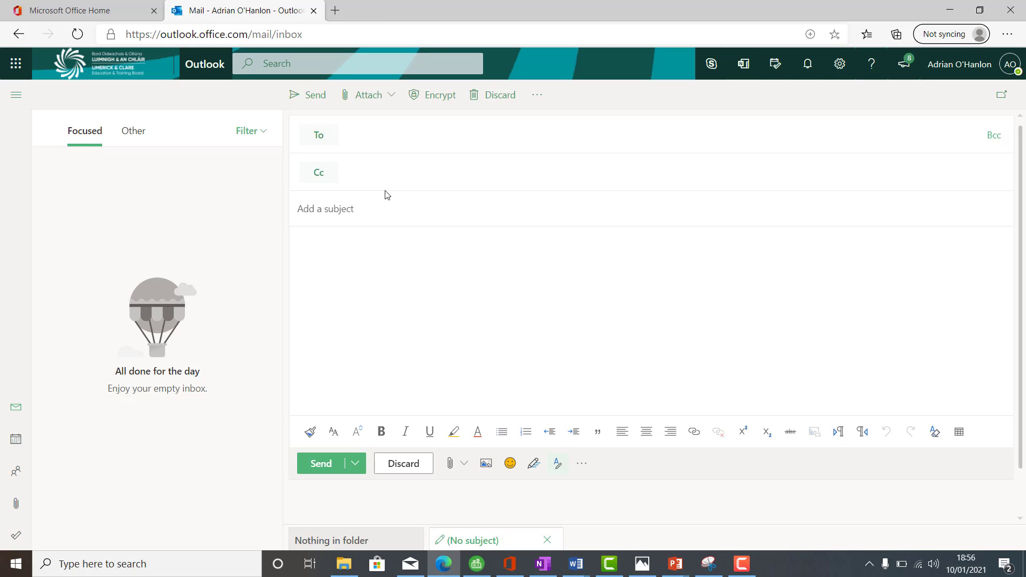
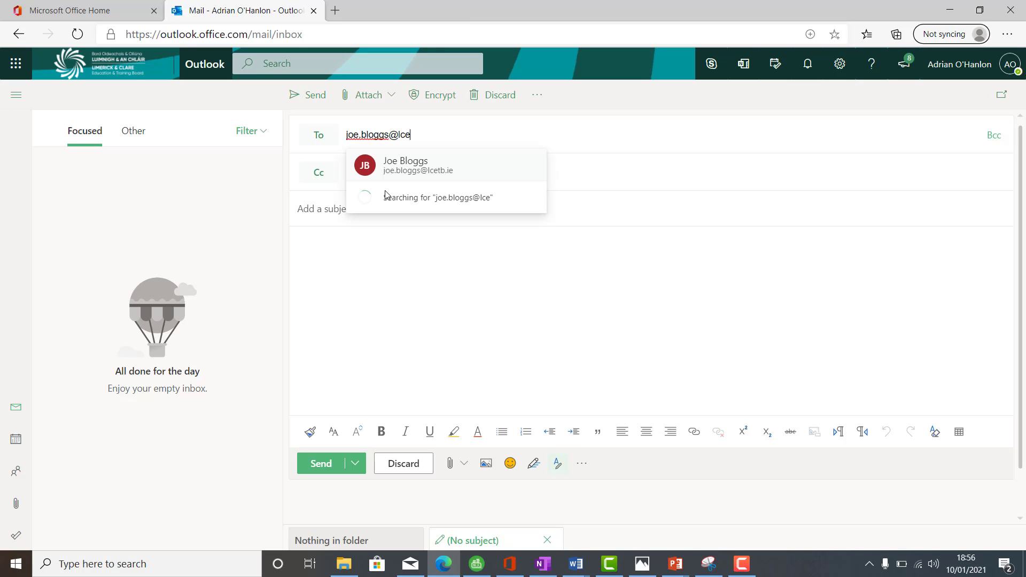
left_click(612, 190)
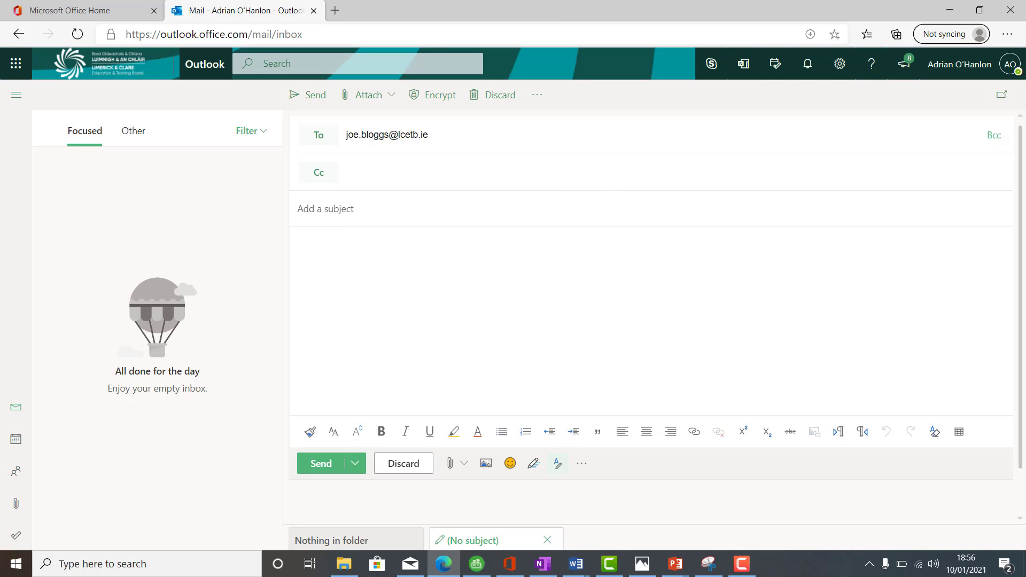
Step: Check the worksheet in Word, return to the draft message and add the second student's email address as a Cc recipient
left_click(442, 572)
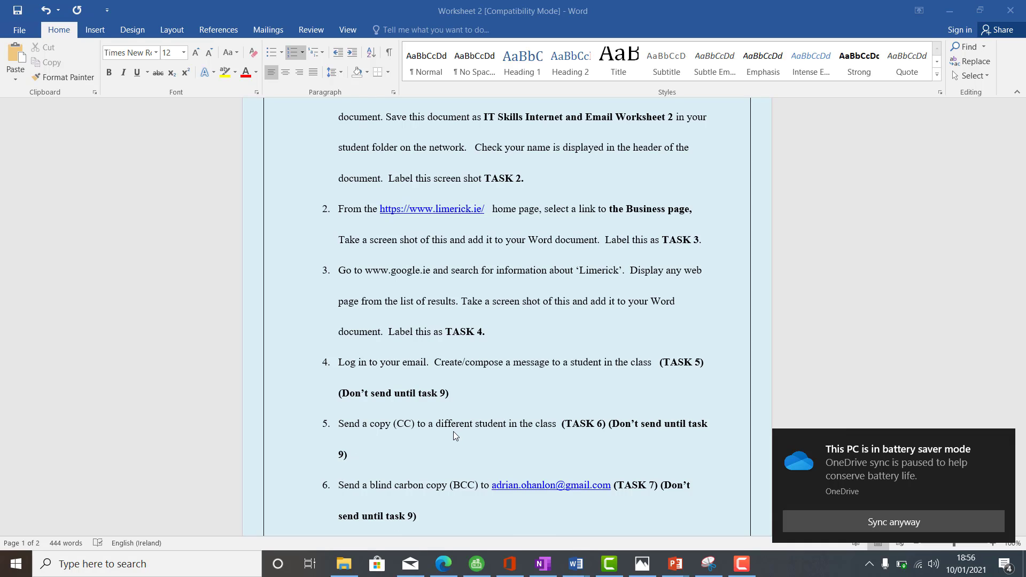
left_click(449, 563)
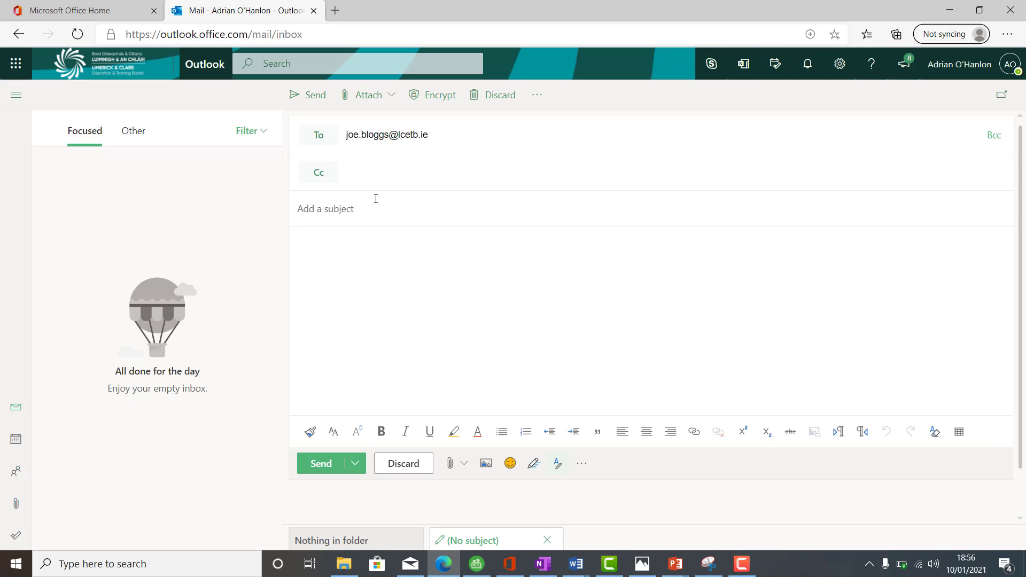
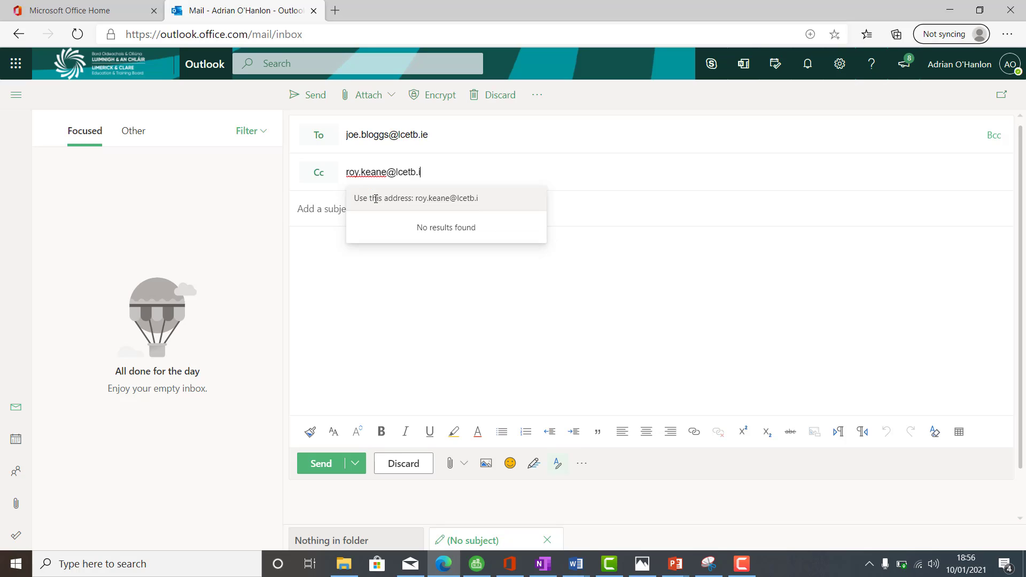
key("Tab")
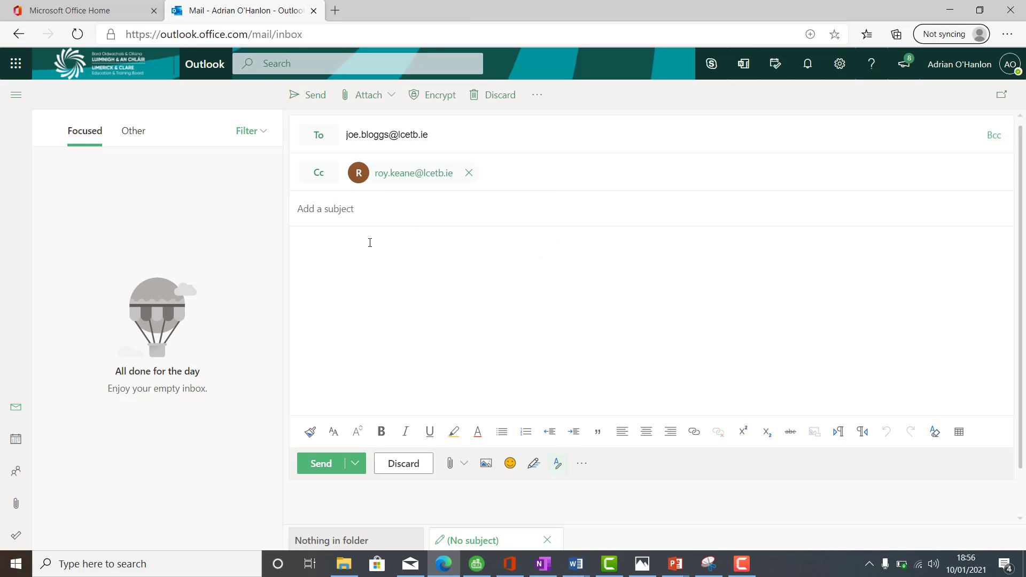
Step: Read worksheet item 6 in Word, return to the draft and add the Gmail address given there as a Bcc recipient
left_click(451, 570)
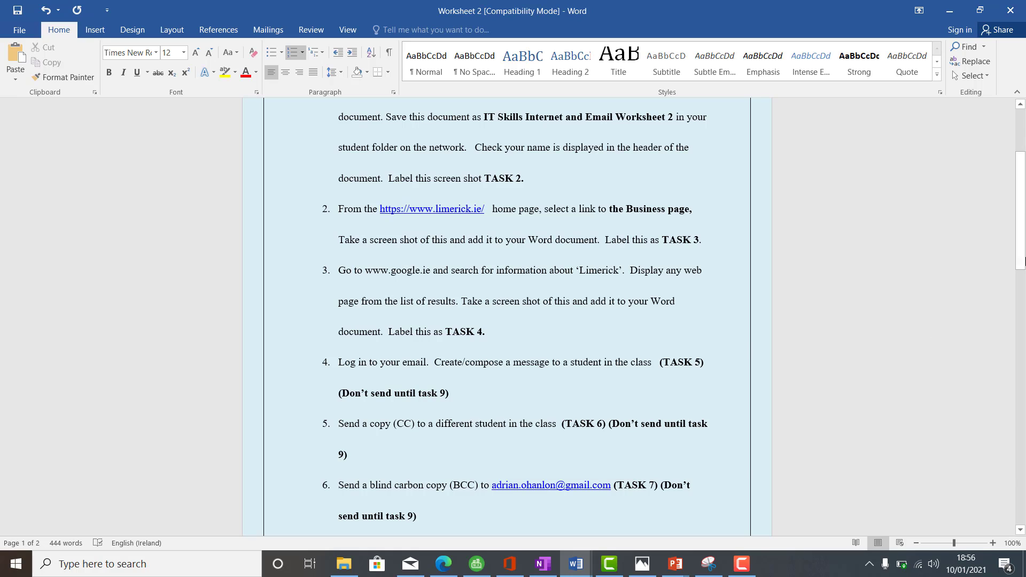
left_click_drag(1024, 251, 1024, 274)
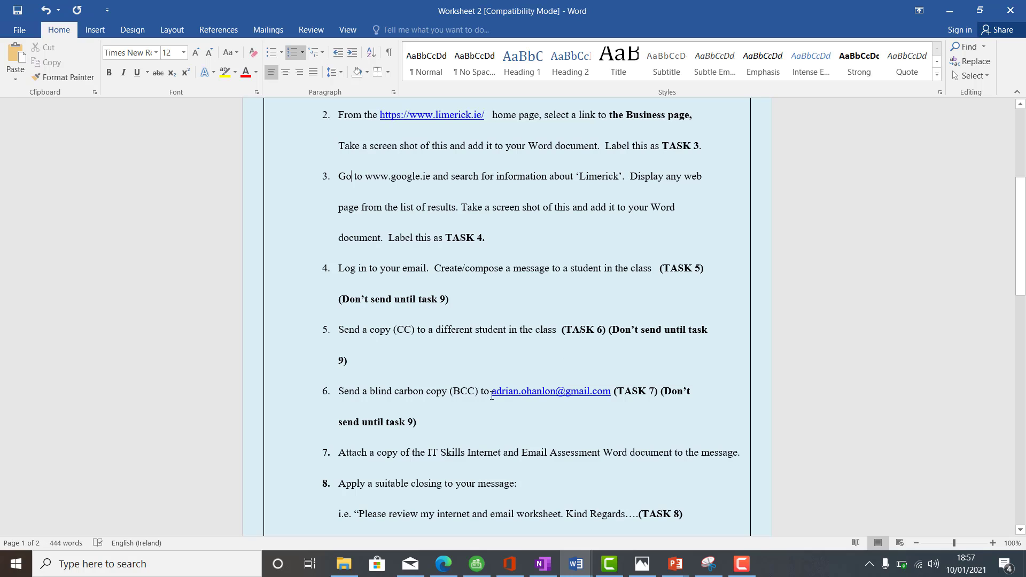
left_click(440, 571)
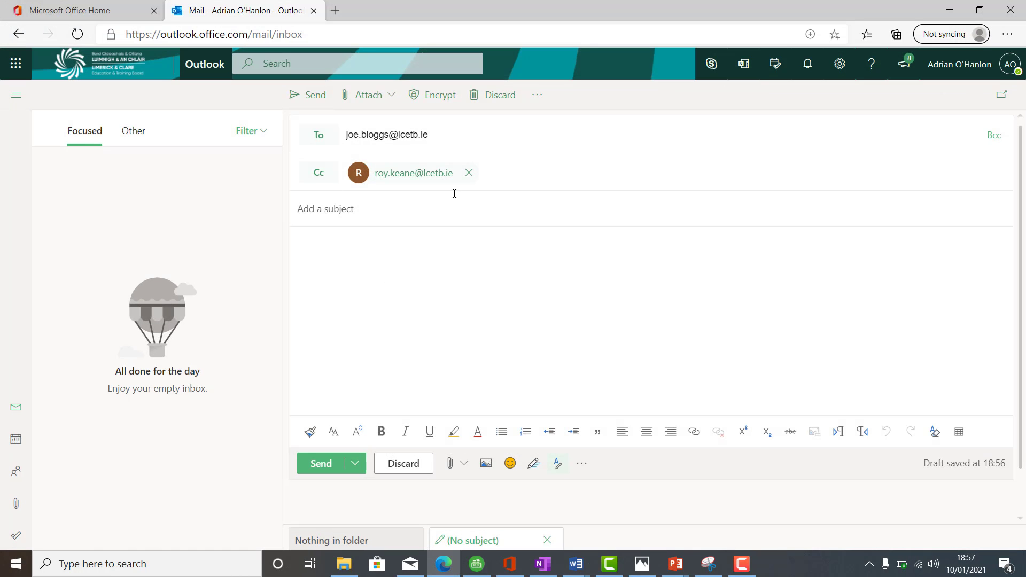
left_click(994, 135)
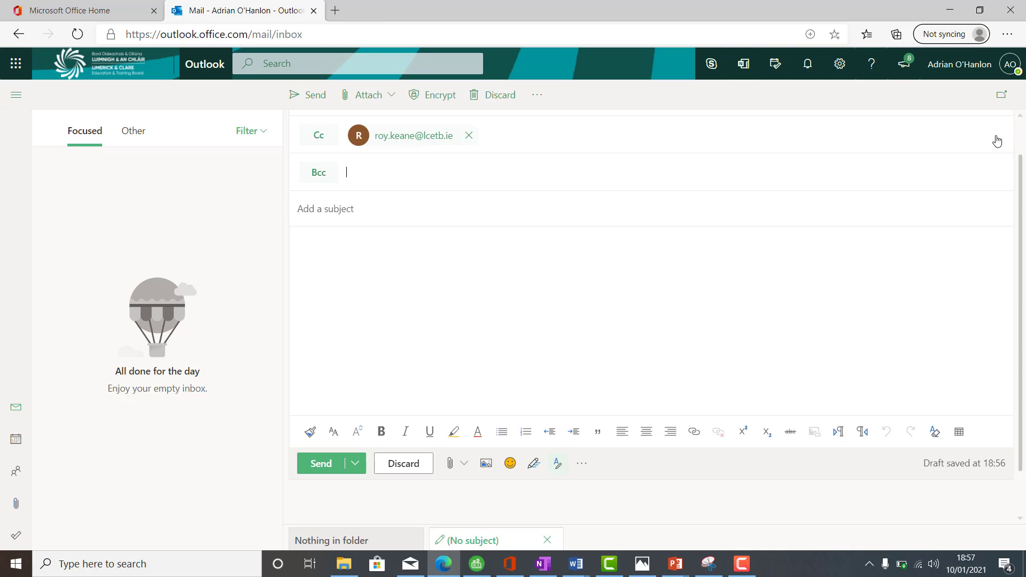
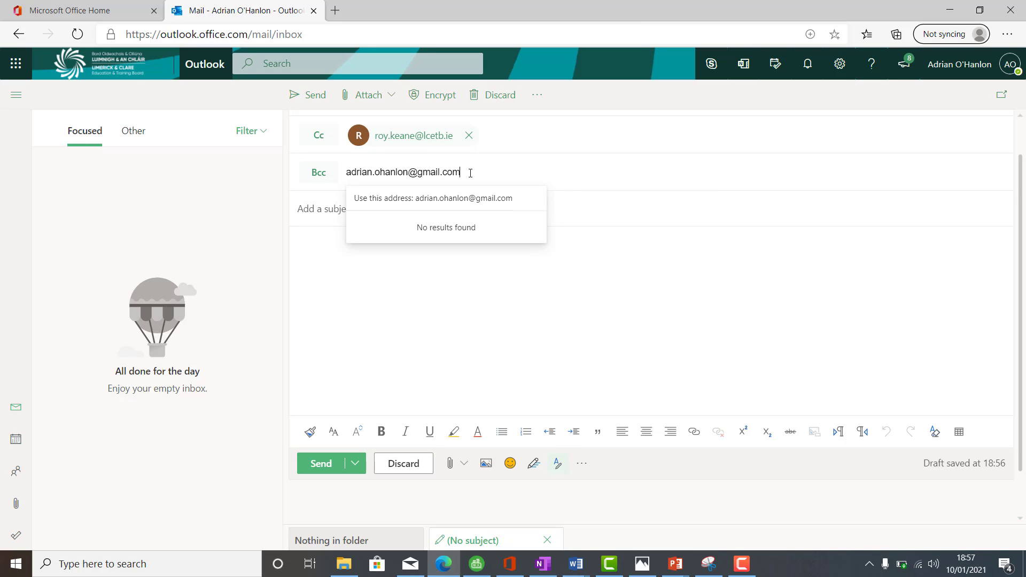
key("Tab")
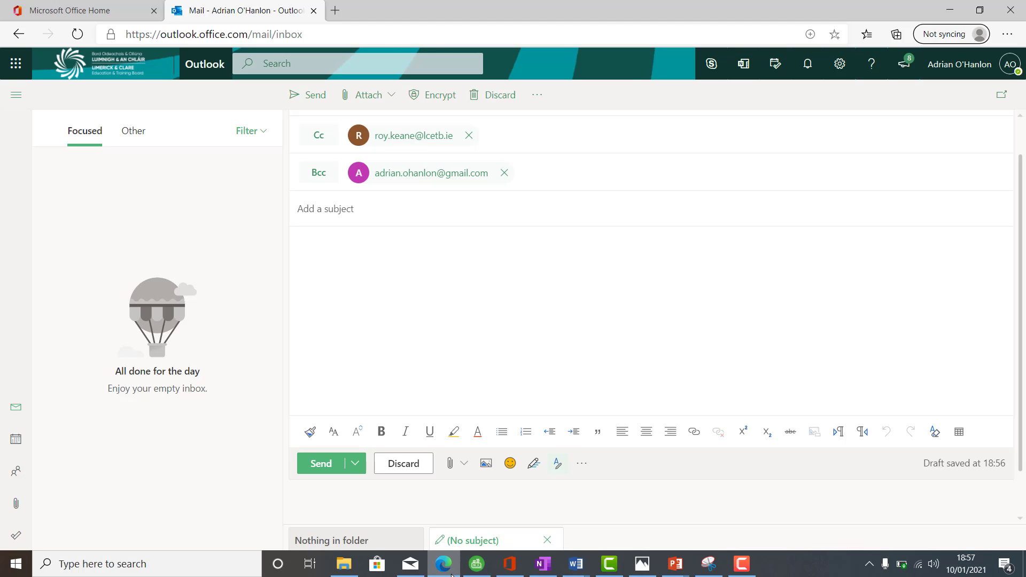
Step: Read worksheet item 7 in Word and view the attachment sources offered for the draft message
left_click(453, 572)
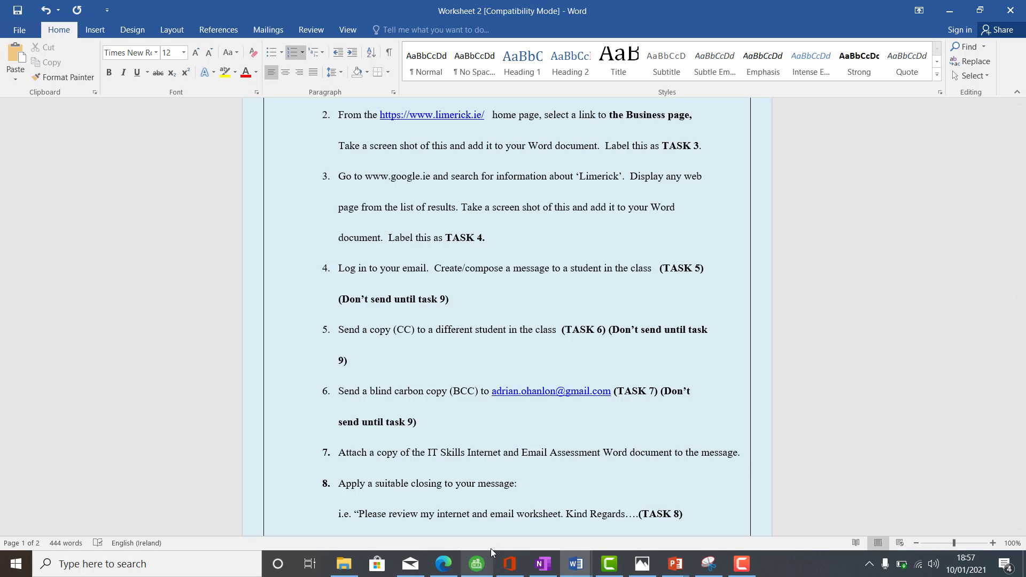
left_click(445, 571)
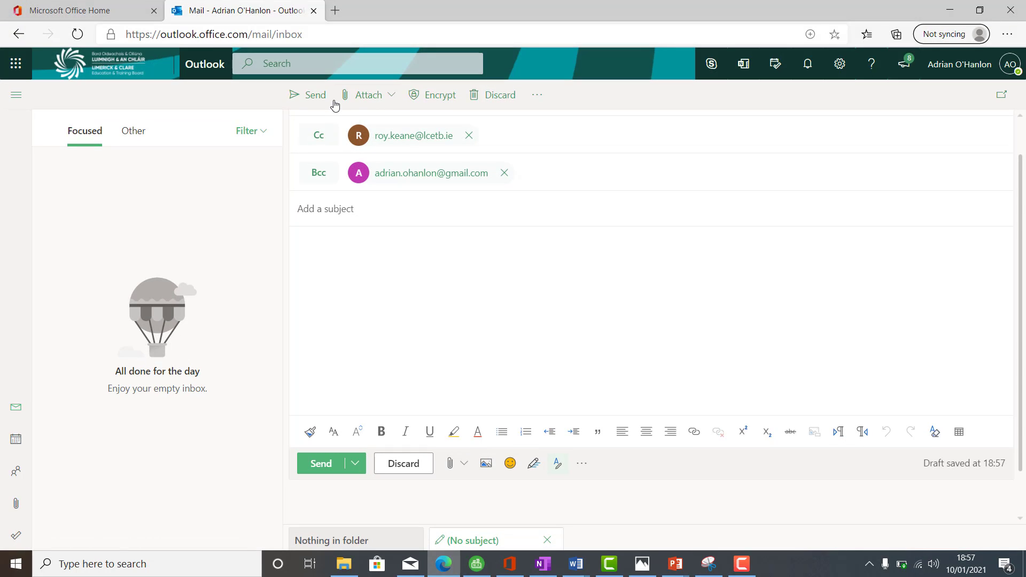
left_click(385, 98)
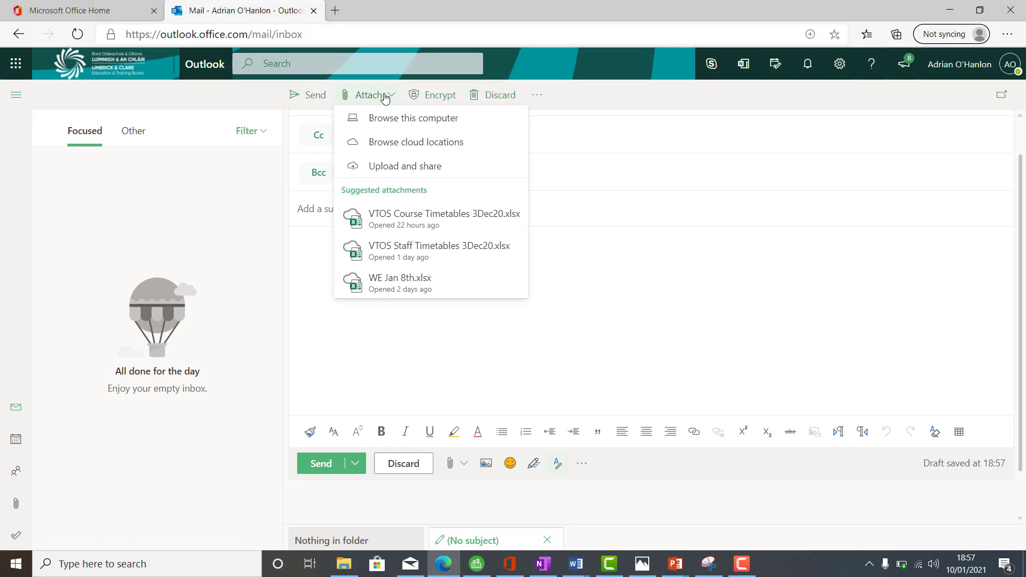
left_click(578, 186)
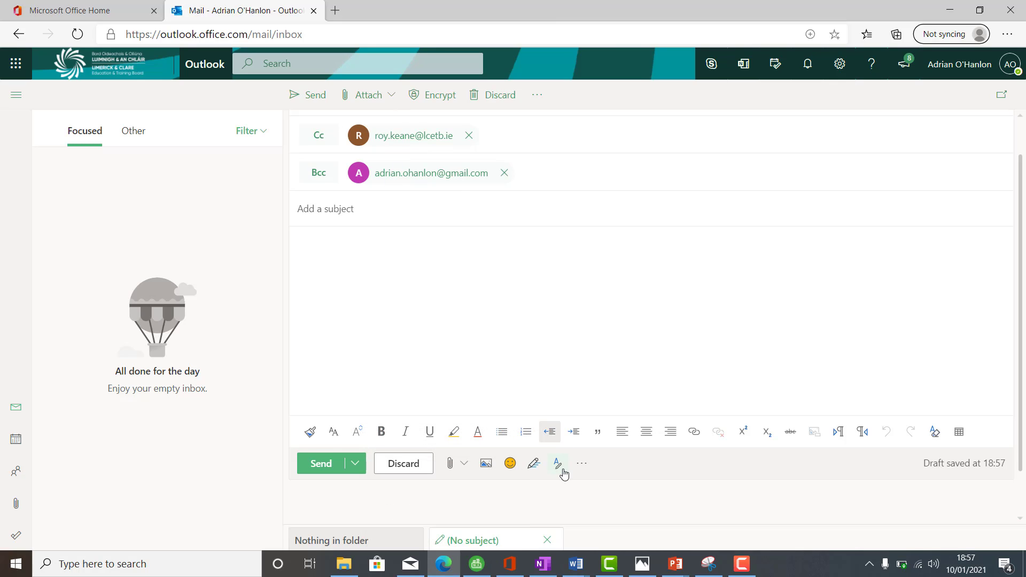
Step: Check the worksheet in Word, return to the draft and enter the subject "Internet and Email Assessment Worksheet 2"
left_click(449, 568)
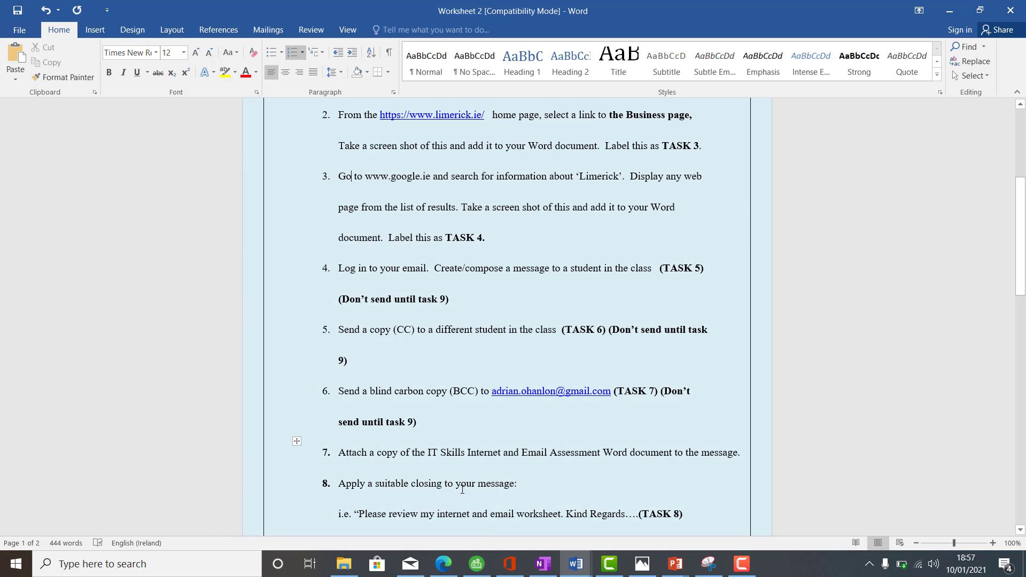
left_click(448, 570)
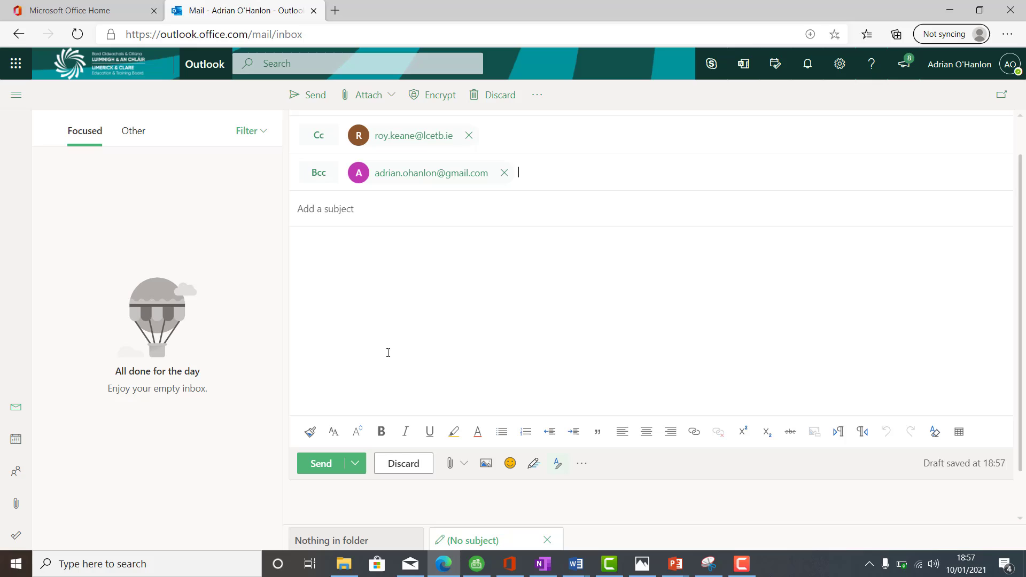
left_click(363, 204)
type("Intern")
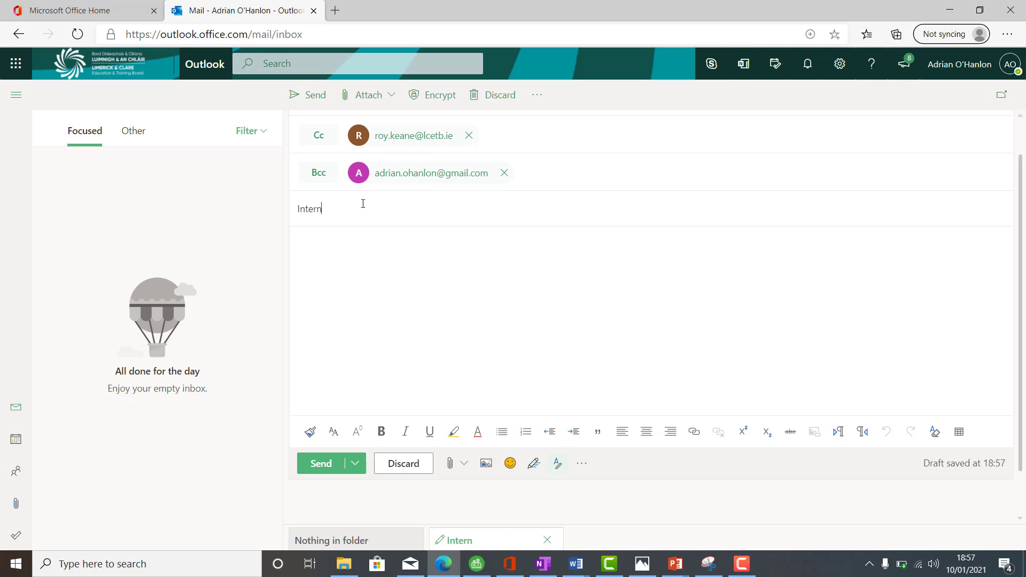
type("et and Email Assessm")
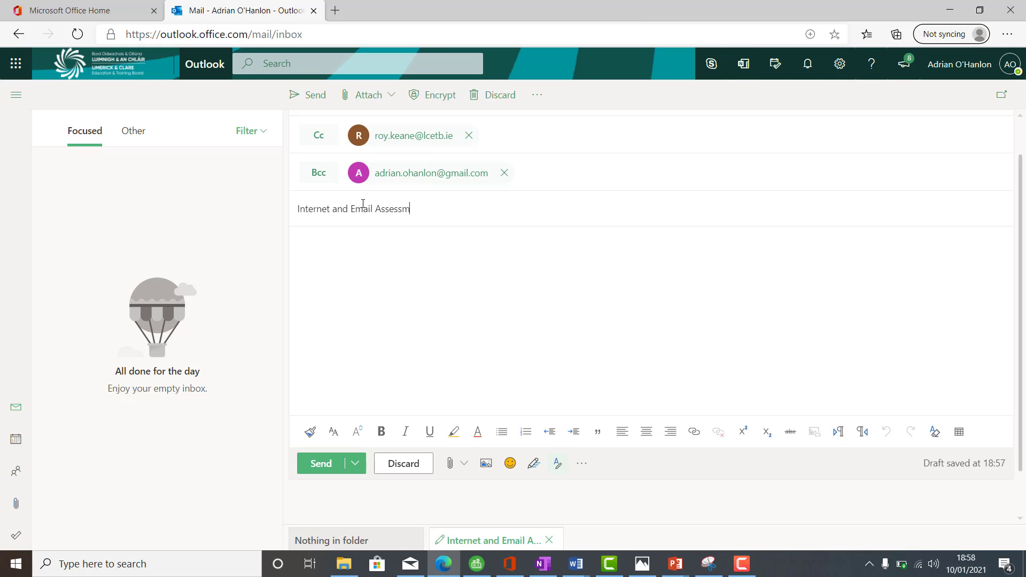
type("ent Worksheet 2")
Step: Begin the message body with "To whom it may concern", followed by the line "Please find attached worksheet 2"
left_click(375, 245)
type("To whom it ma")
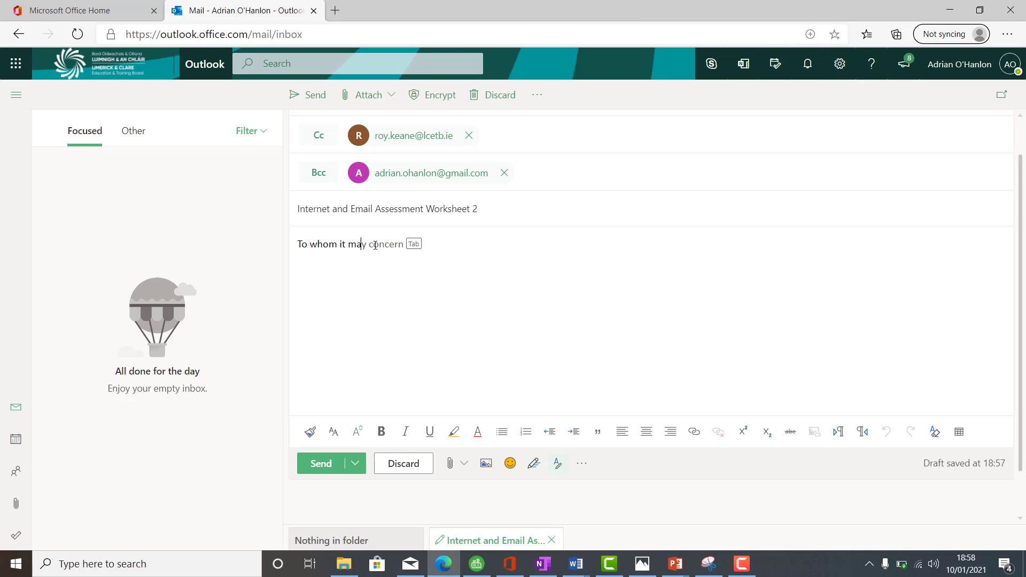
key("Tab")
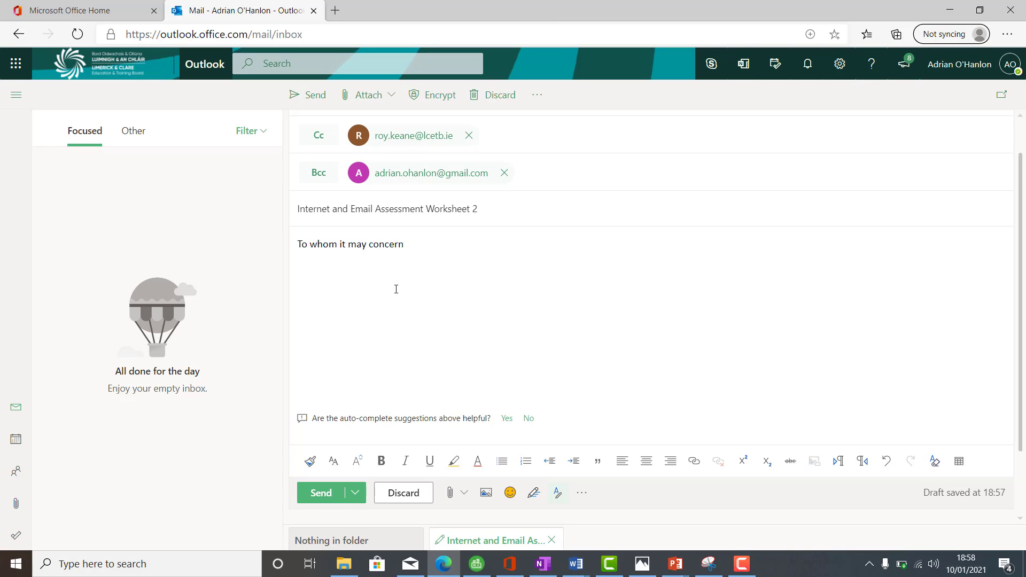
type("Please find attached worksheet")
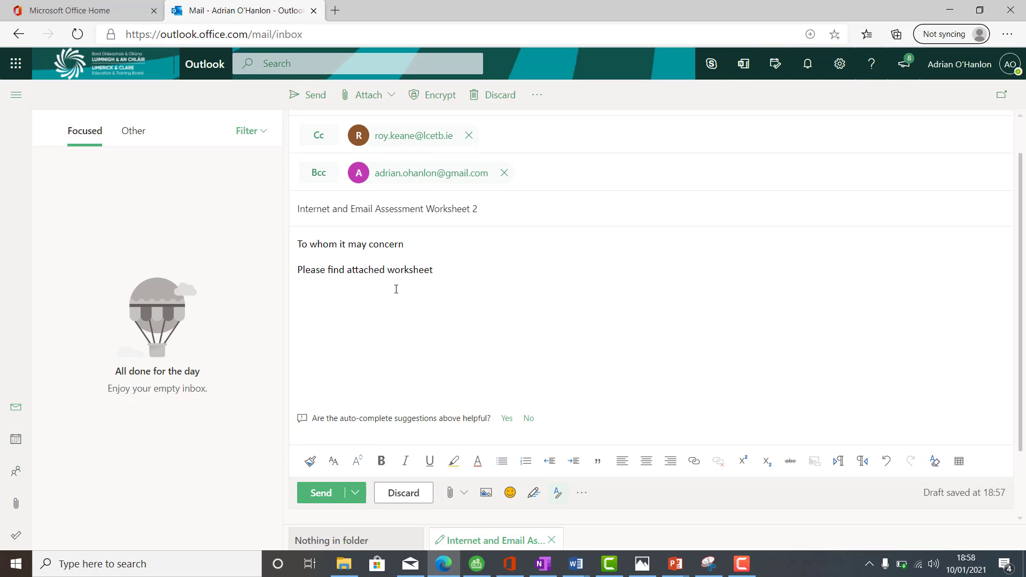
type(" 2")
Step: Close the message with "Kind regards" and the sender's first name on the line below
key("Return")
type("Kind re")
type("gards ")
type("Adrian")
left_click_drag(479, 209, 289, 214)
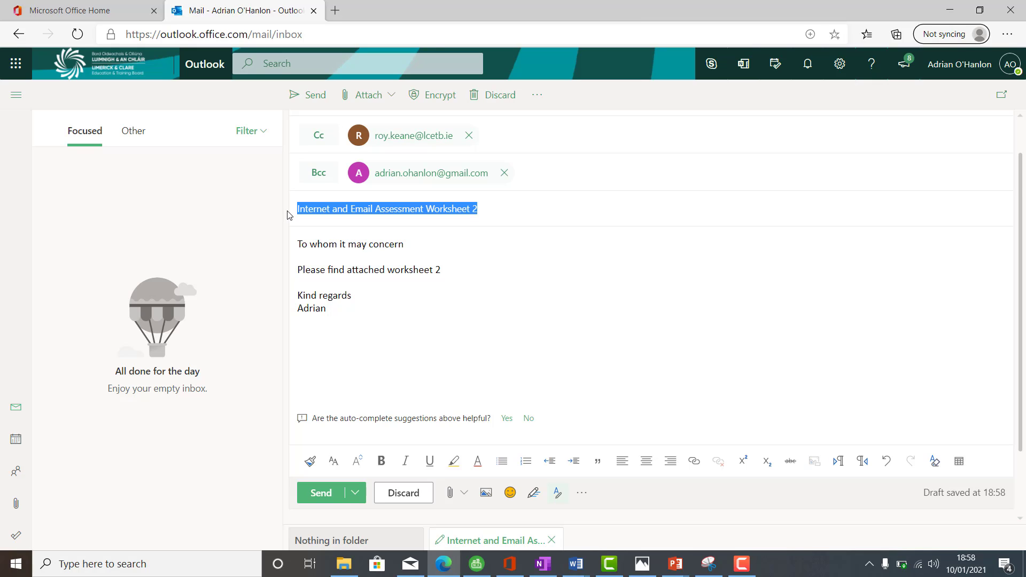
left_click(387, 270)
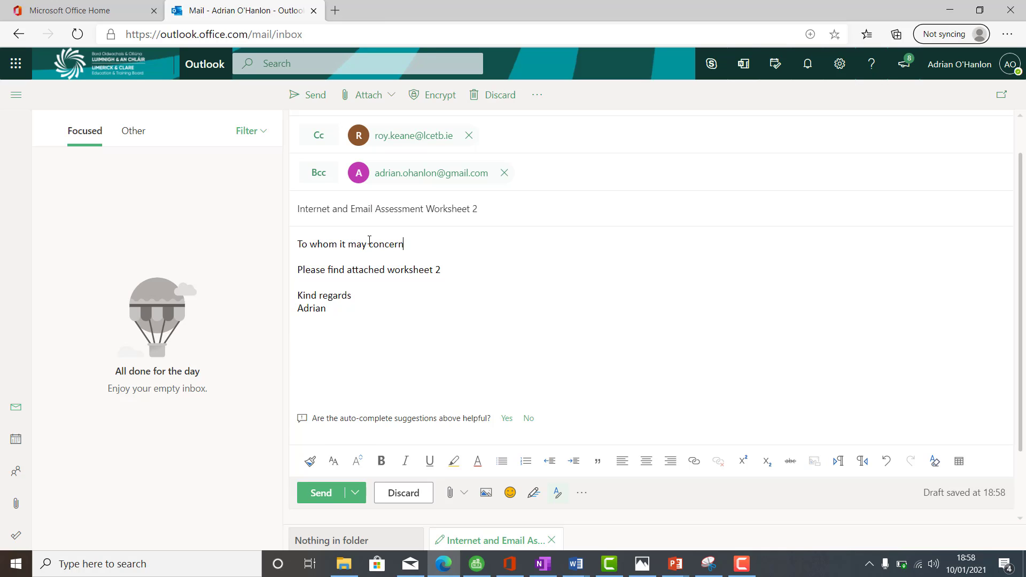
right_click(265, 231)
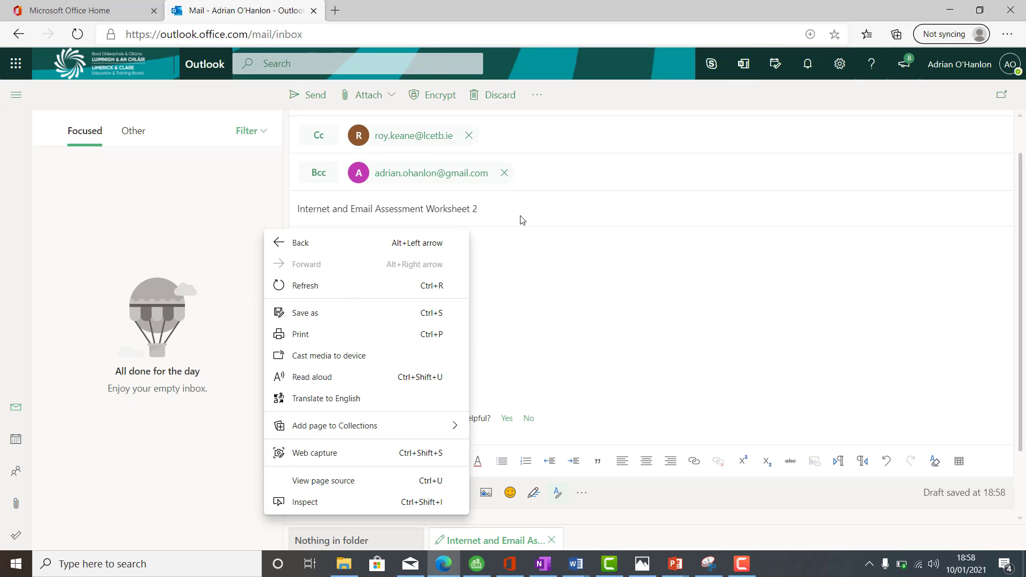
left_click(525, 311)
right_click(524, 311)
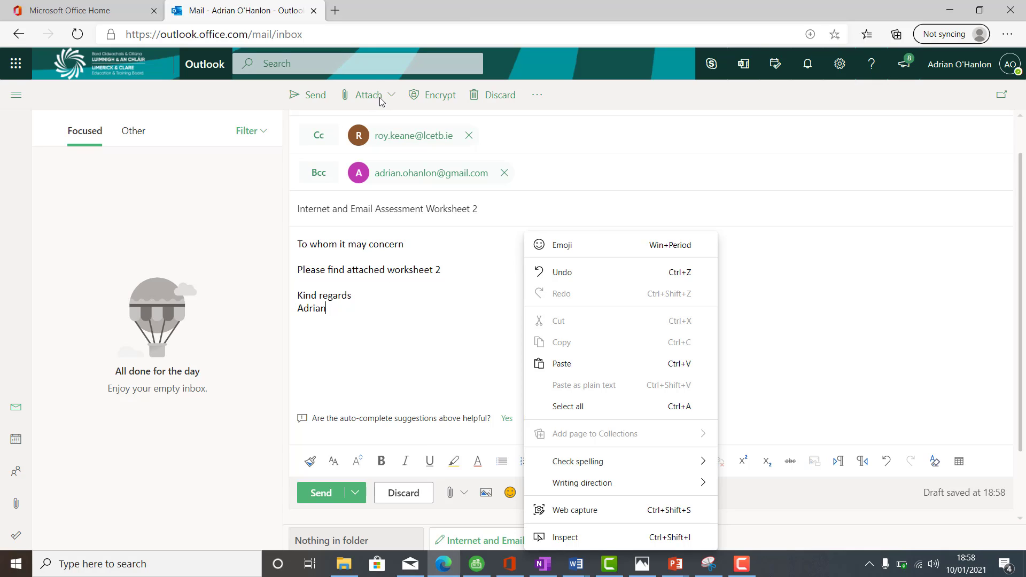
left_click(400, 311)
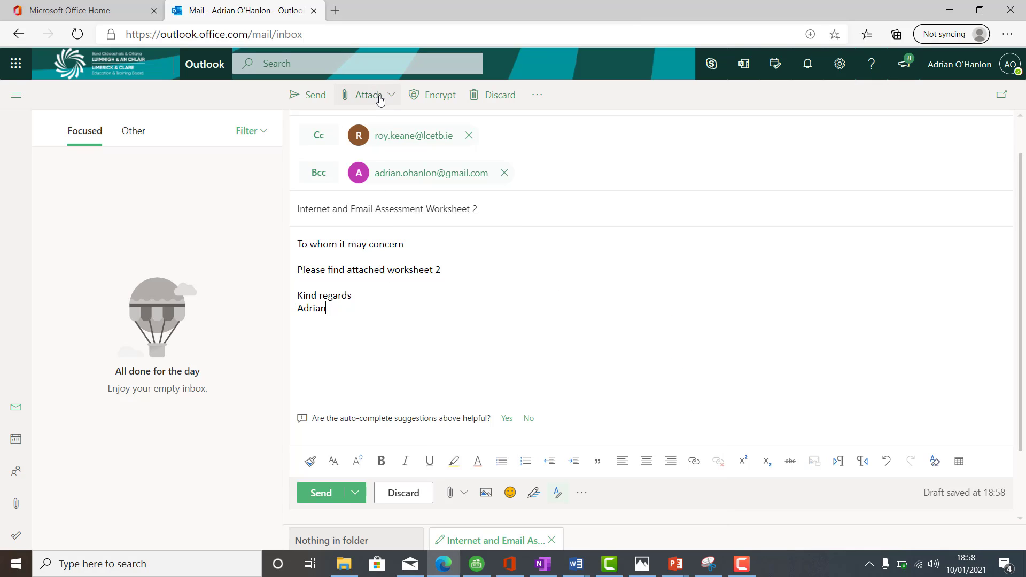
Step: Switch to the worksheet in Word and read the items from the message closing through to the second page
left_click(454, 569)
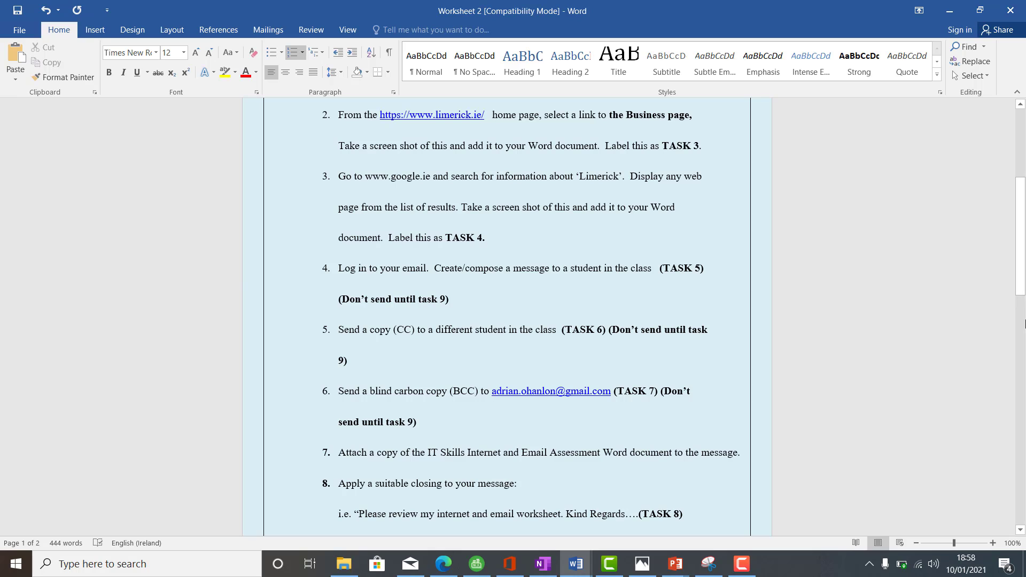
left_click_drag(1021, 272, 1021, 347)
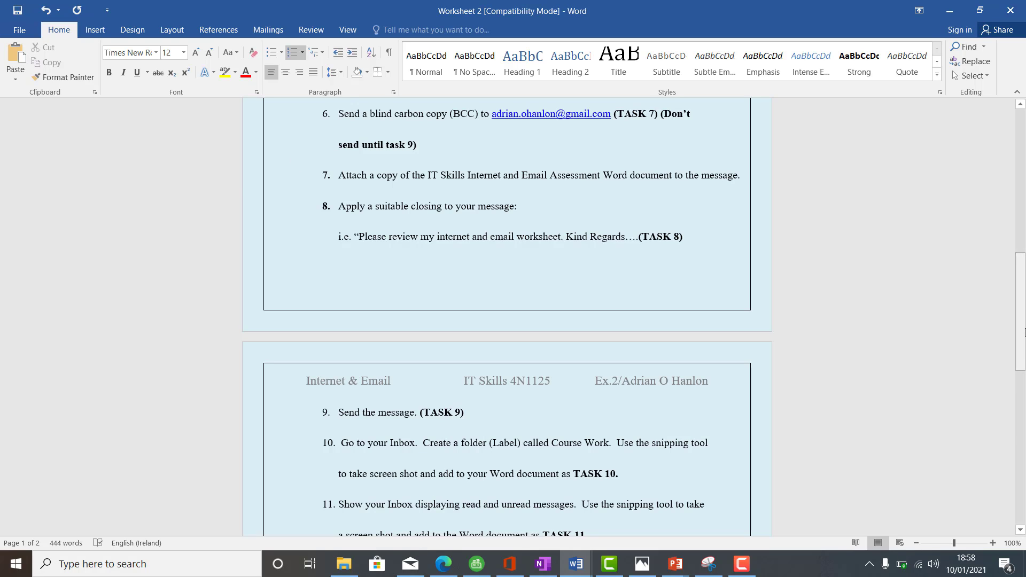
right_click(1025, 334)
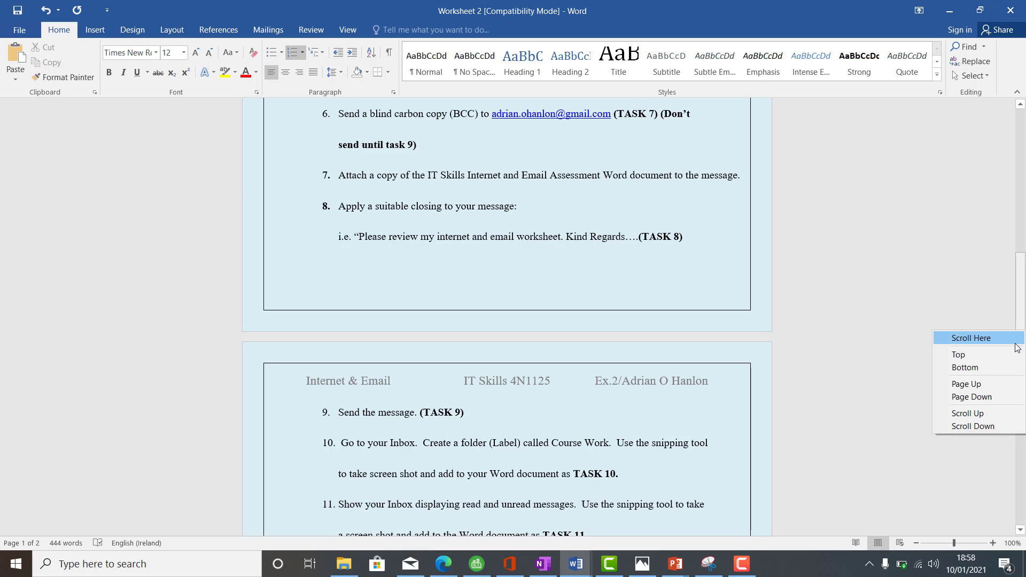
left_click(1024, 302)
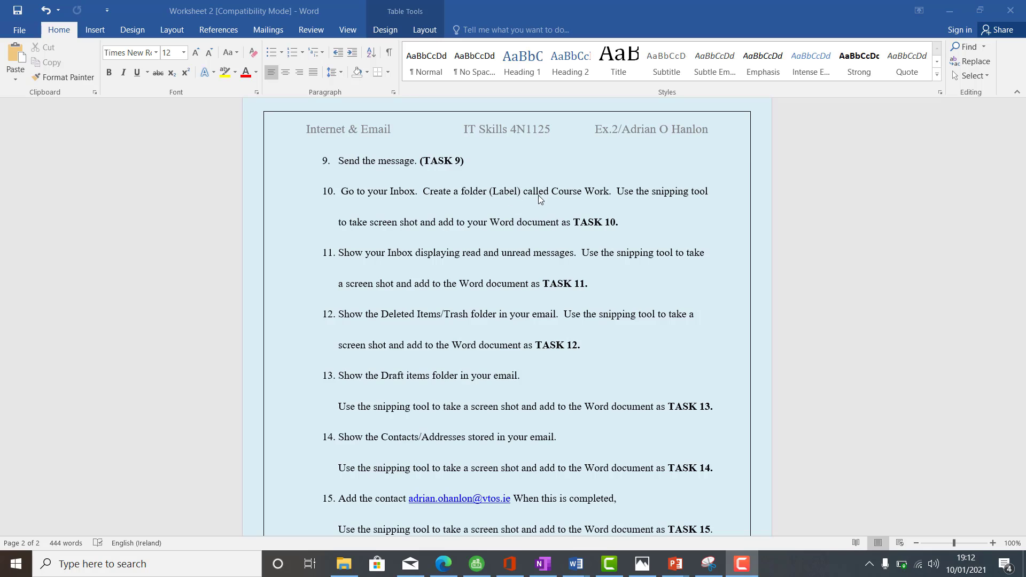
Step: Switch to Outlook and create a new mail folder named Course Work
left_click(446, 564)
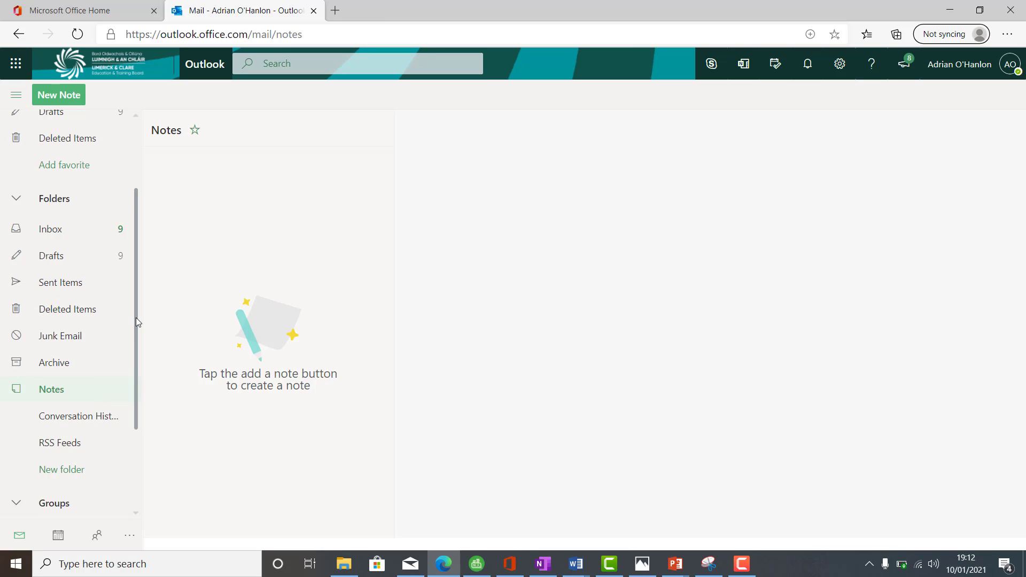
left_click_drag(138, 318, 135, 371)
left_click(70, 382)
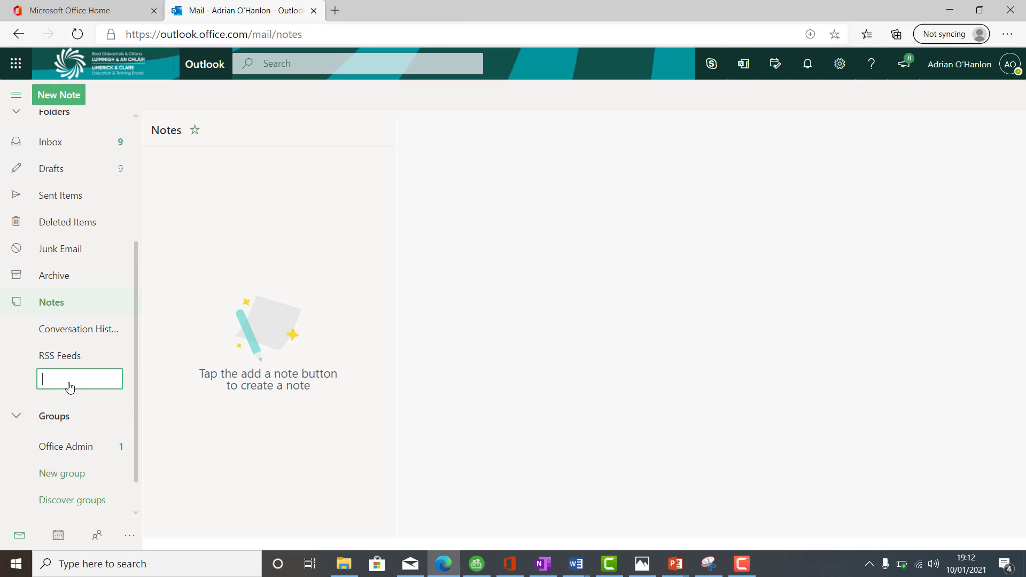
type("Course Work")
key("Return")
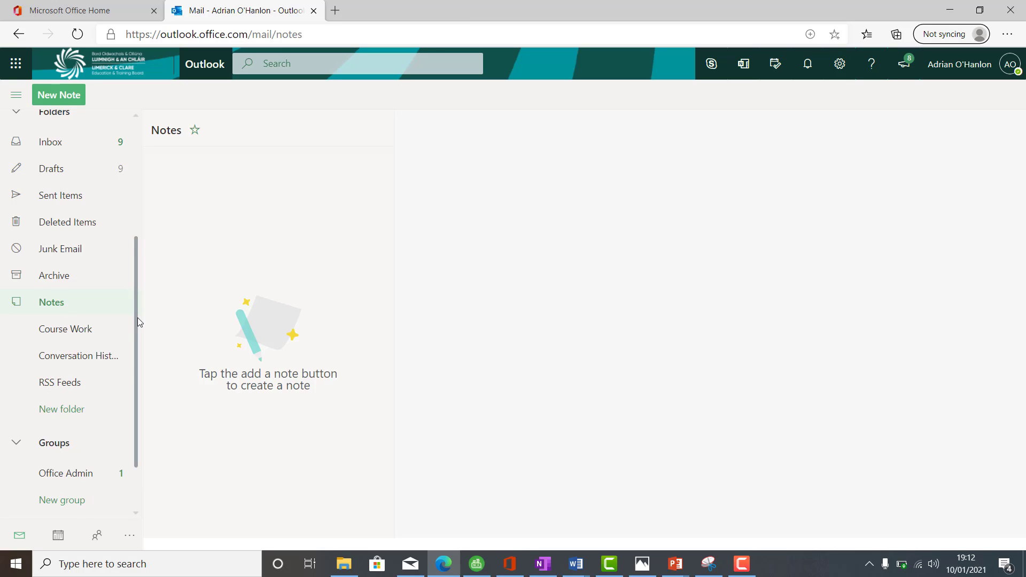
Step: Capture Outlook's folder list, including the Course Work folder, with the Snipping Tool
left_click_drag(137, 317, 132, 378)
scroll(131, 340, "up", 1)
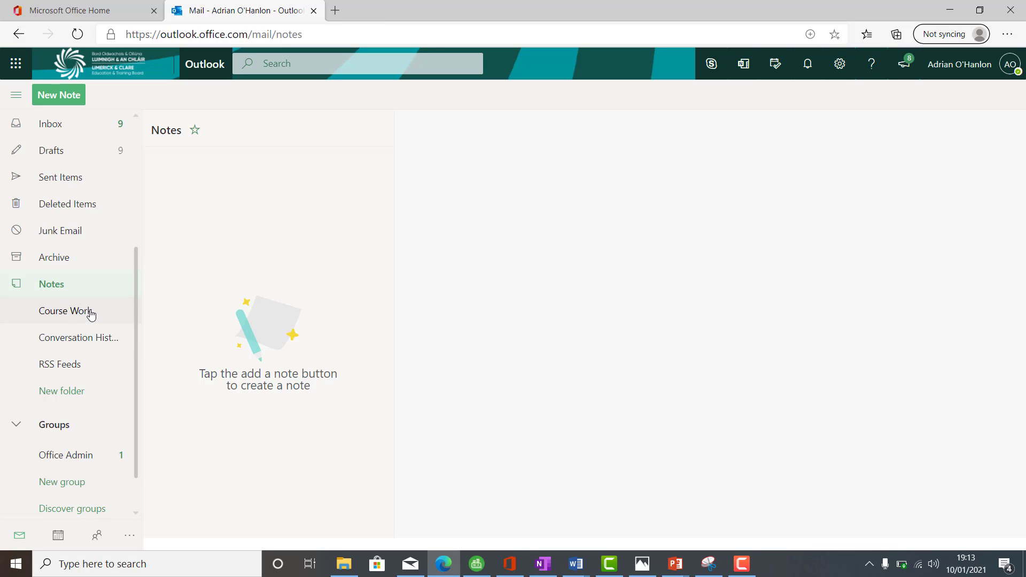
left_click(181, 564)
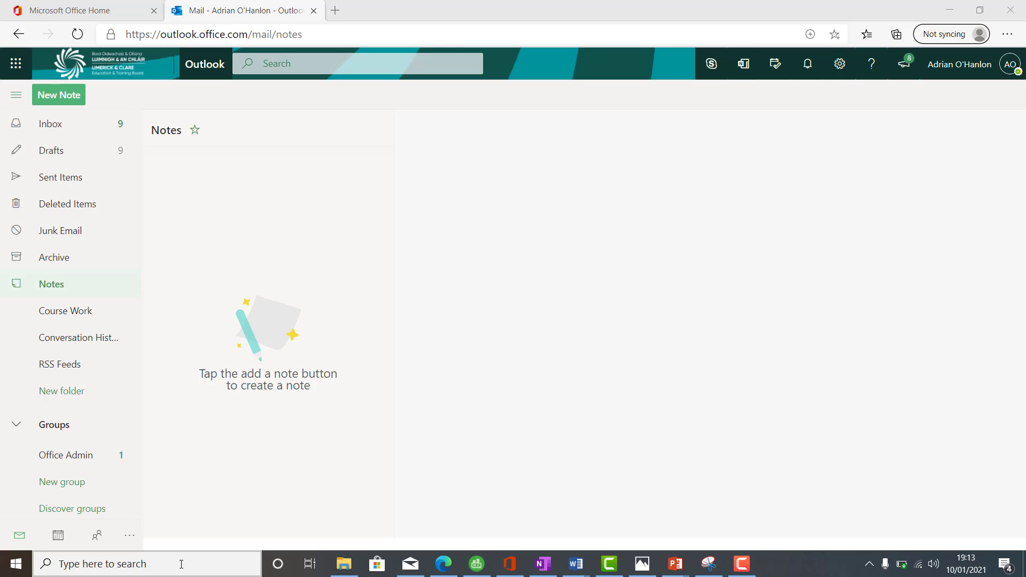
type("snipp")
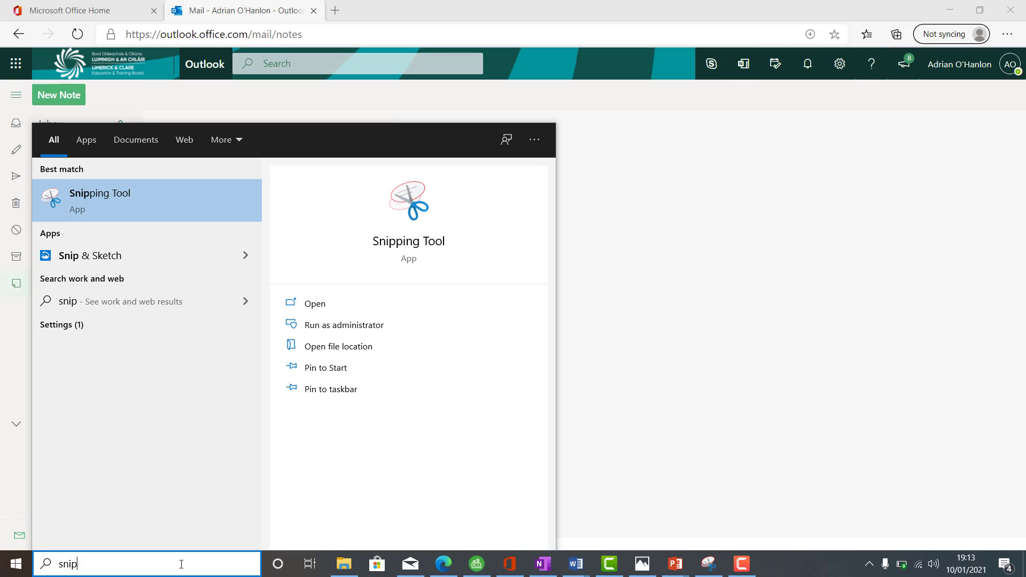
left_click(141, 200)
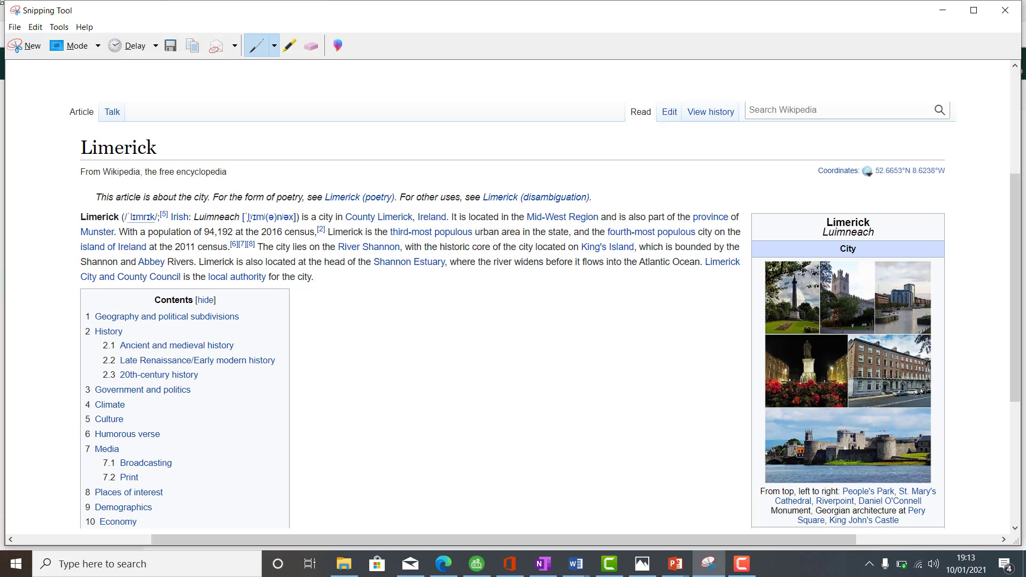
left_click(32, 48)
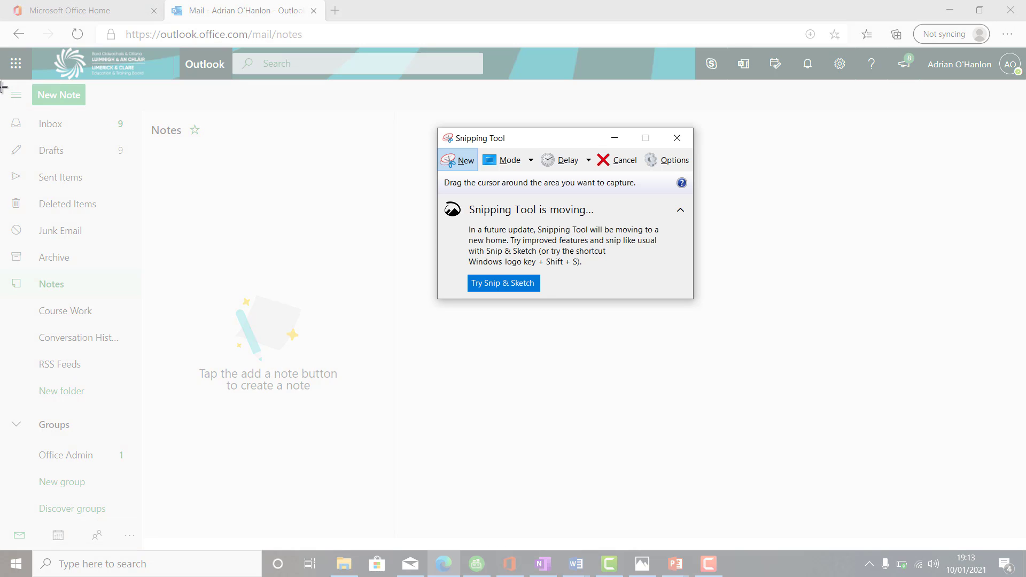
left_click_drag(3, 87, 145, 402)
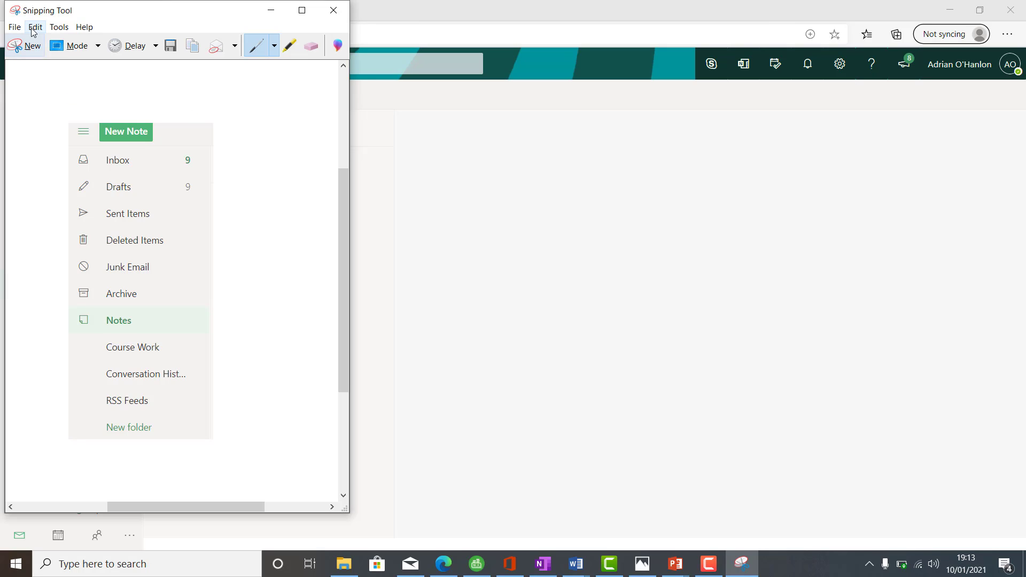
Step: Highlight the "New folder" entry on the snip in yellow and copy the annotated snip
left_click(64, 28)
left_click(79, 55)
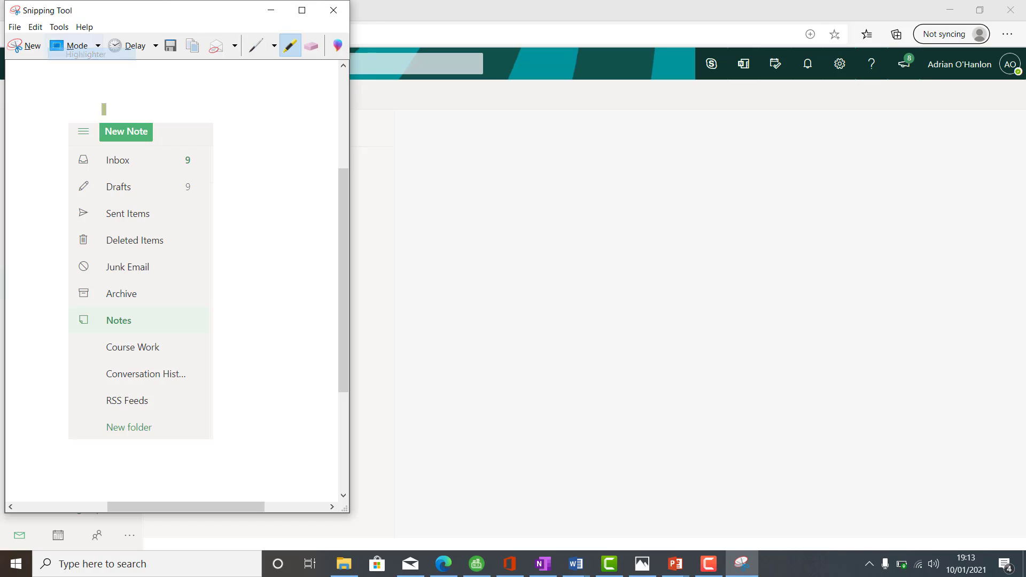
mouse_move(161, 427)
left_mouse_down()
mouse_move(93, 428)
mouse_move(155, 430)
left_mouse_up()
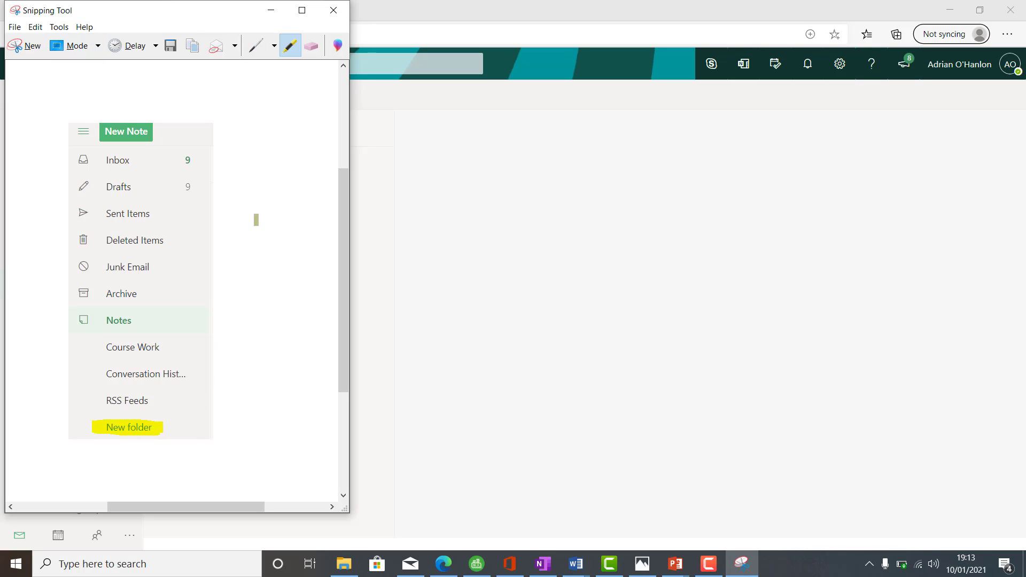
left_click(36, 27)
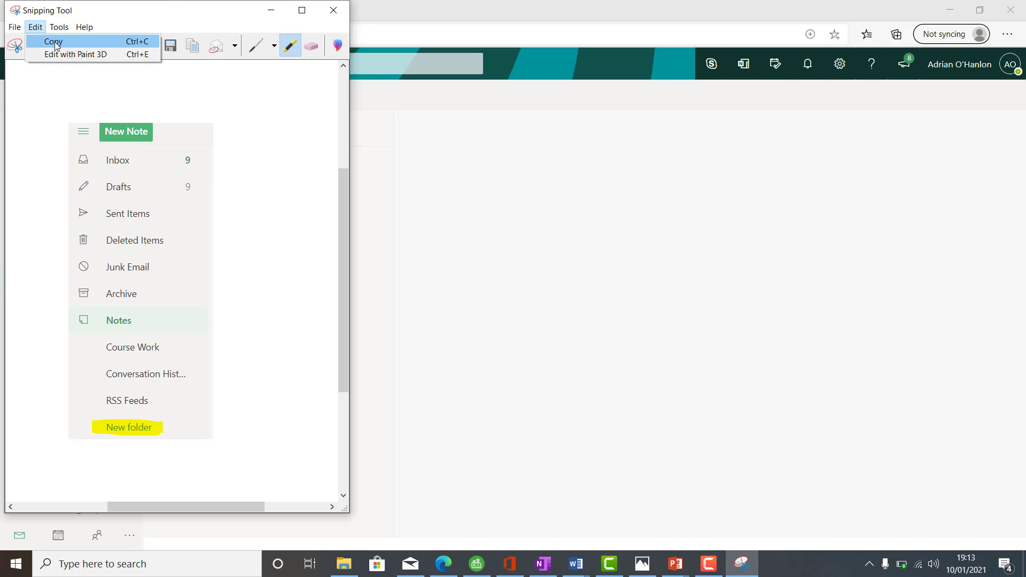
left_click(53, 42)
Step: Paste the snip into Document1 in Word below the Task 4 label and start its label with "Task"
mouse_move(583, 572)
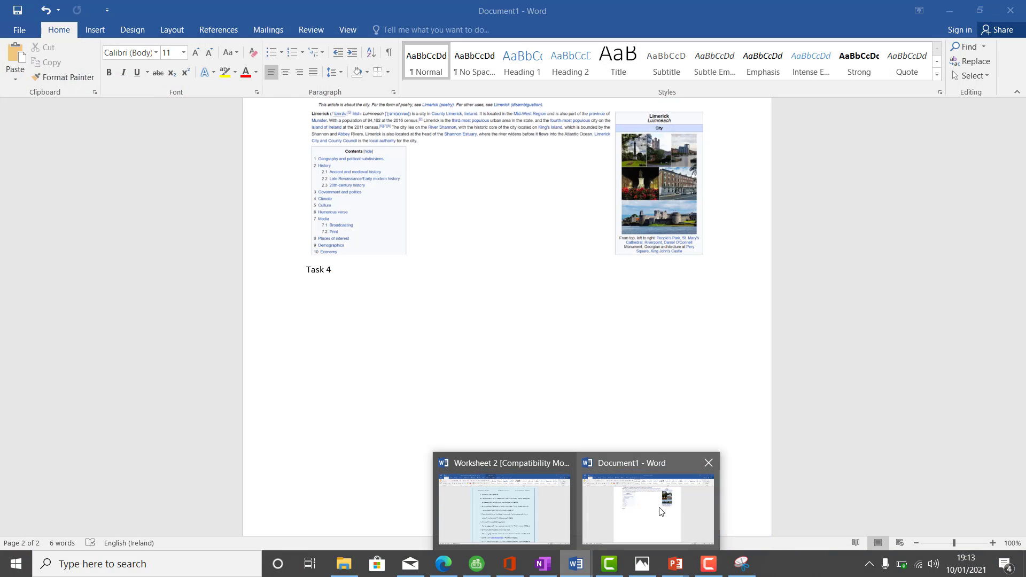
left_click(652, 509)
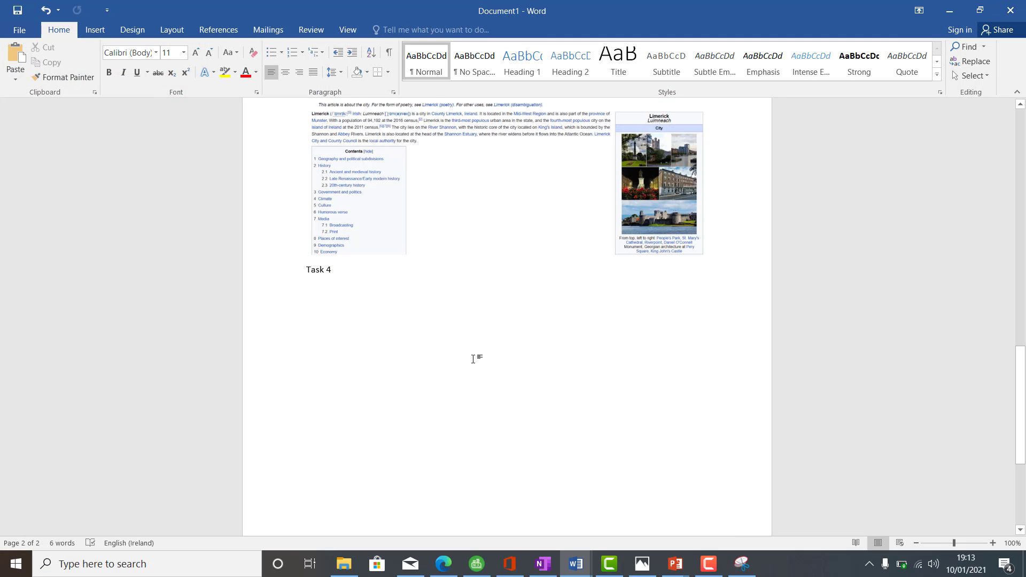
key("ctrl+v")
key("ctrl+Return")
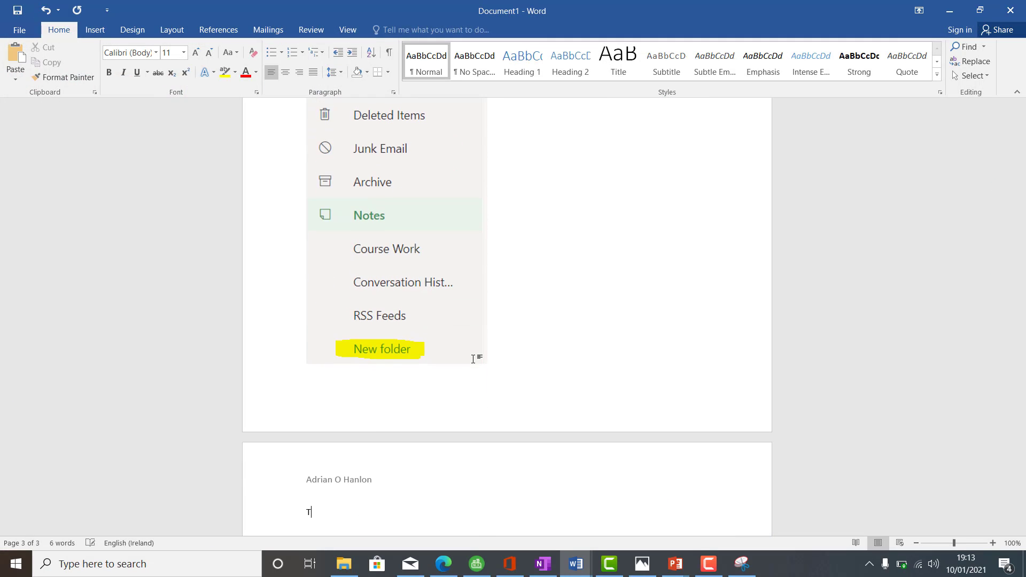
type("Task")
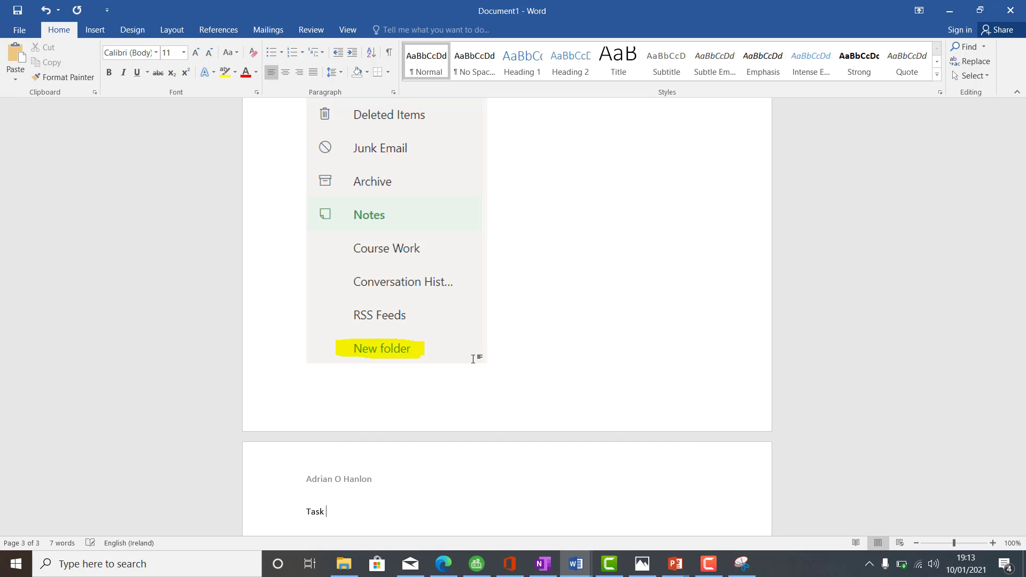
Step: Reduce the pasted screenshot's height so its label fits on the same page, and place the cursor after "Task"
left_click(408, 361)
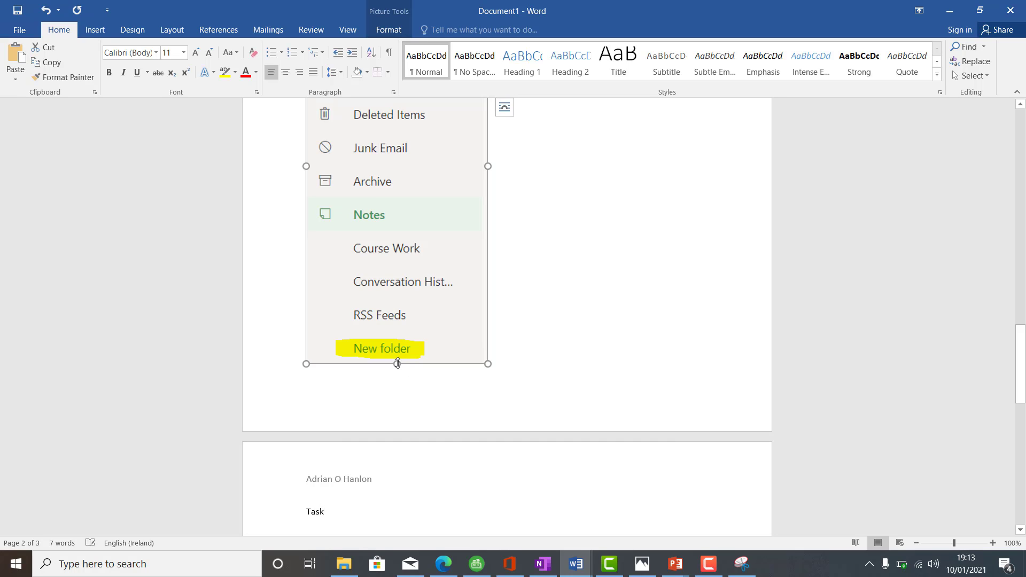
left_click_drag(397, 363, 396, 288)
scroll(374, 347, "up", 3)
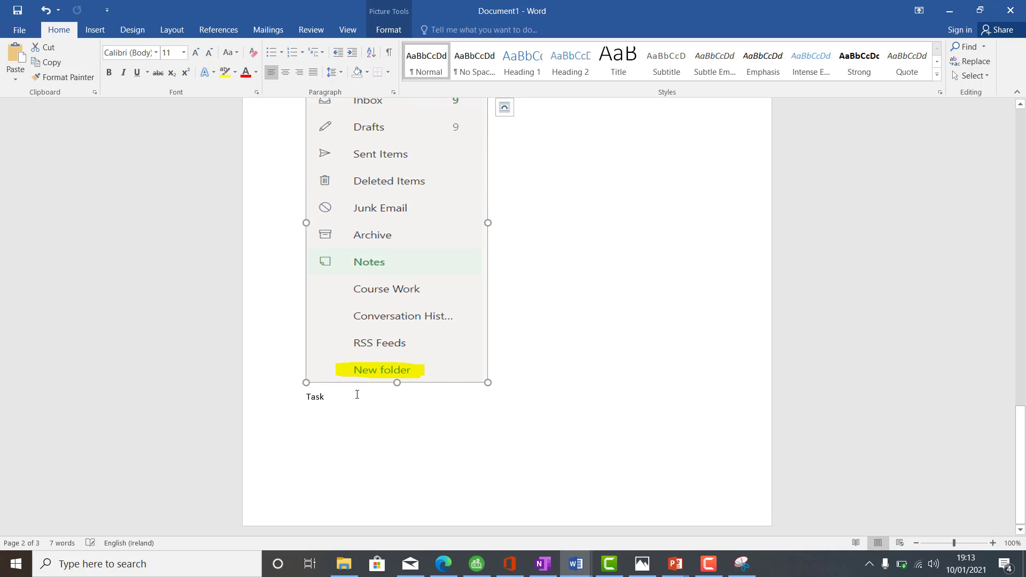
left_click(357, 394)
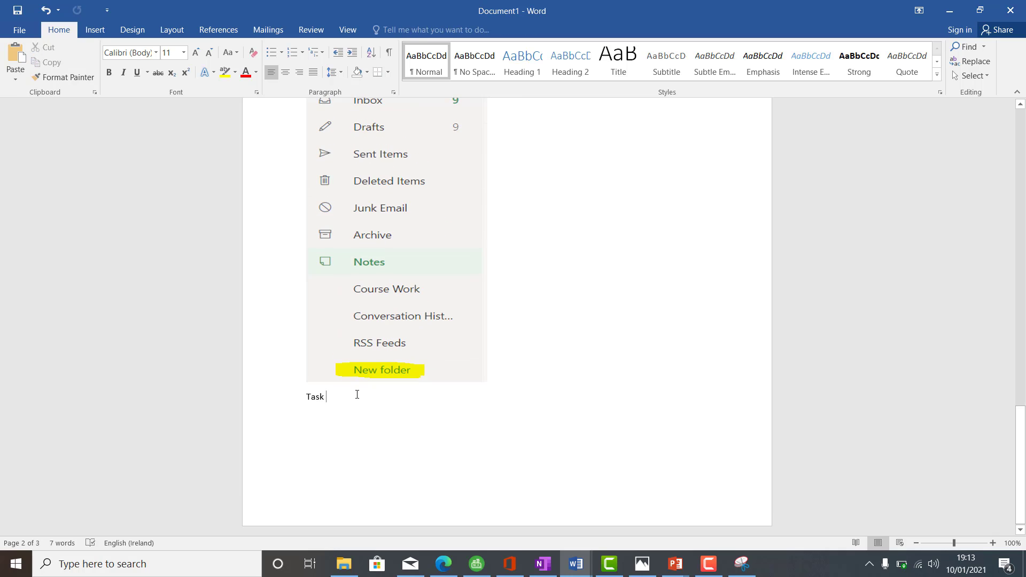
Step: Check the current task number in Worksheet 2 and complete the label in Document1 as "Task 10"
right_click(582, 569)
left_click(576, 564)
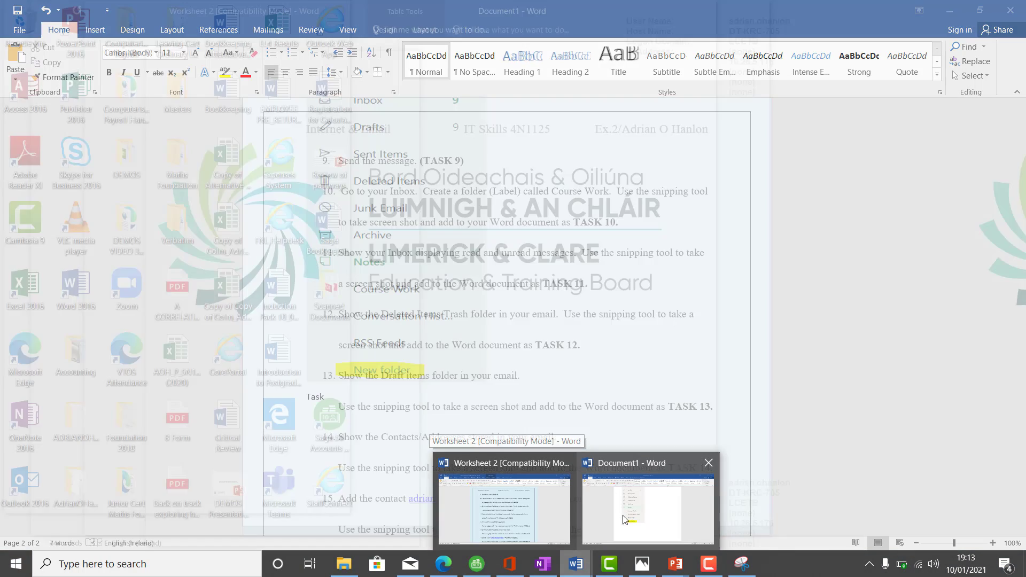
left_click(623, 519)
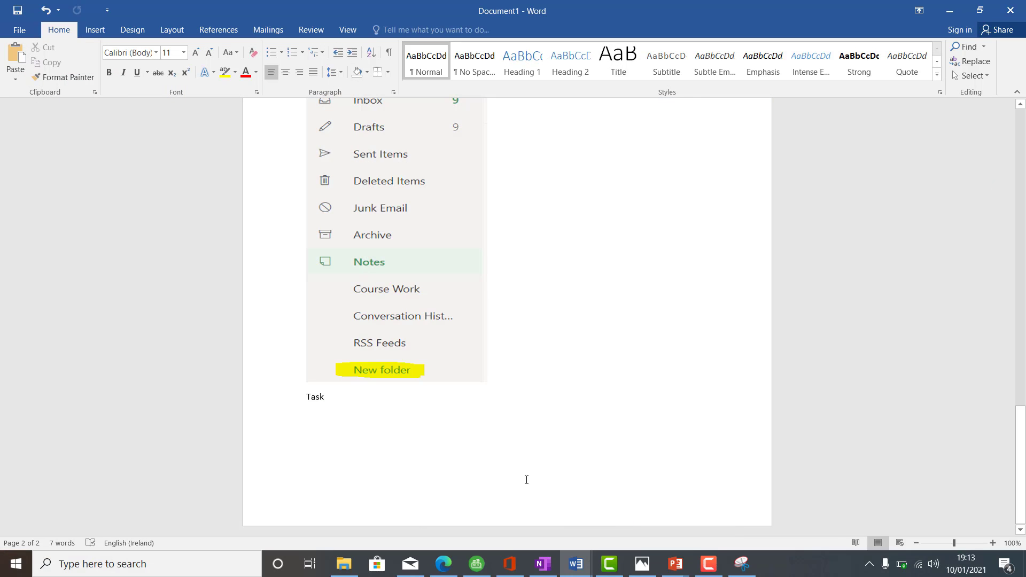
type("10")
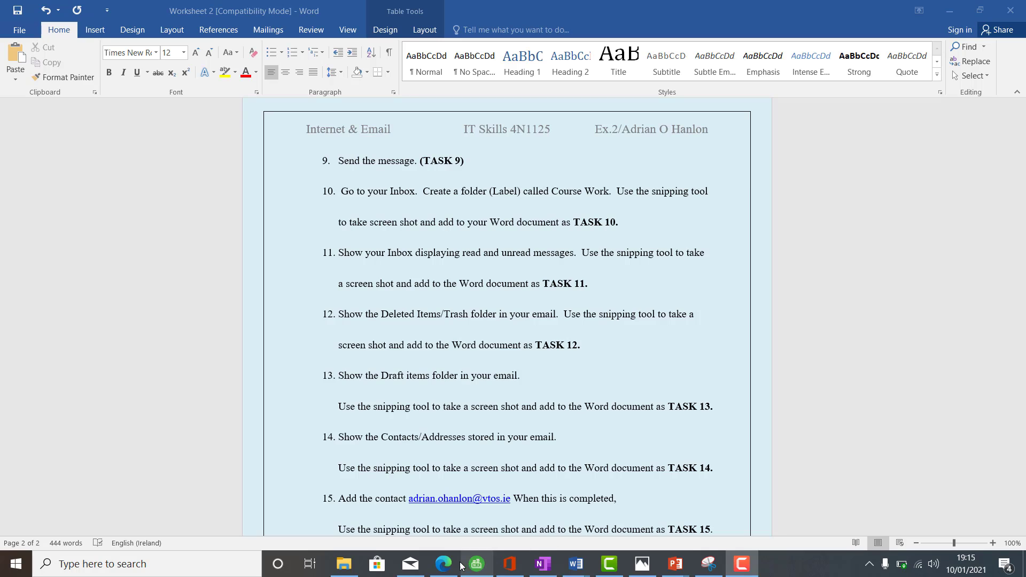
Step: Switch to Outlook in the browser, open the Inbox and filter it to show unread messages
left_click(443, 563)
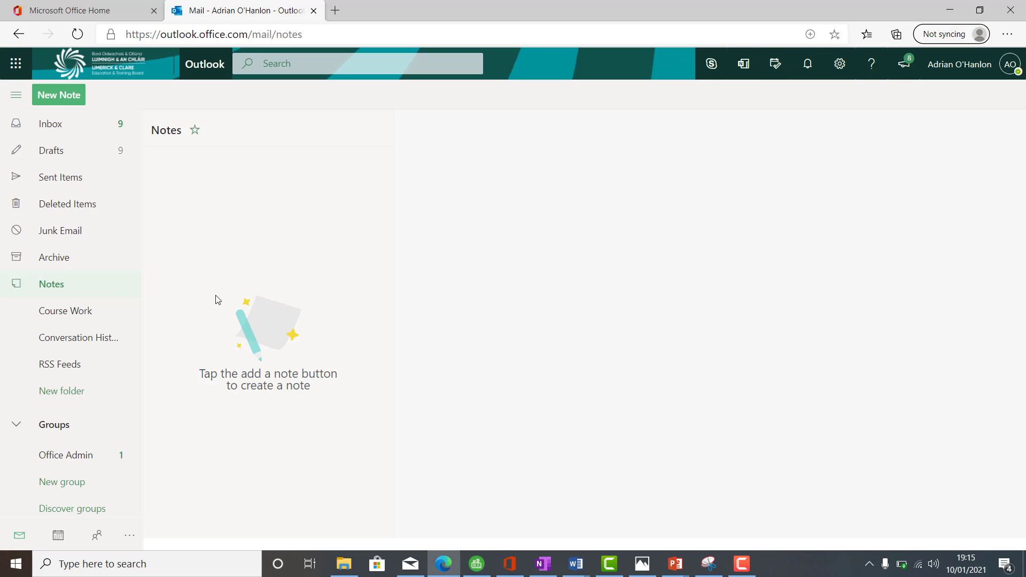
left_click(68, 128)
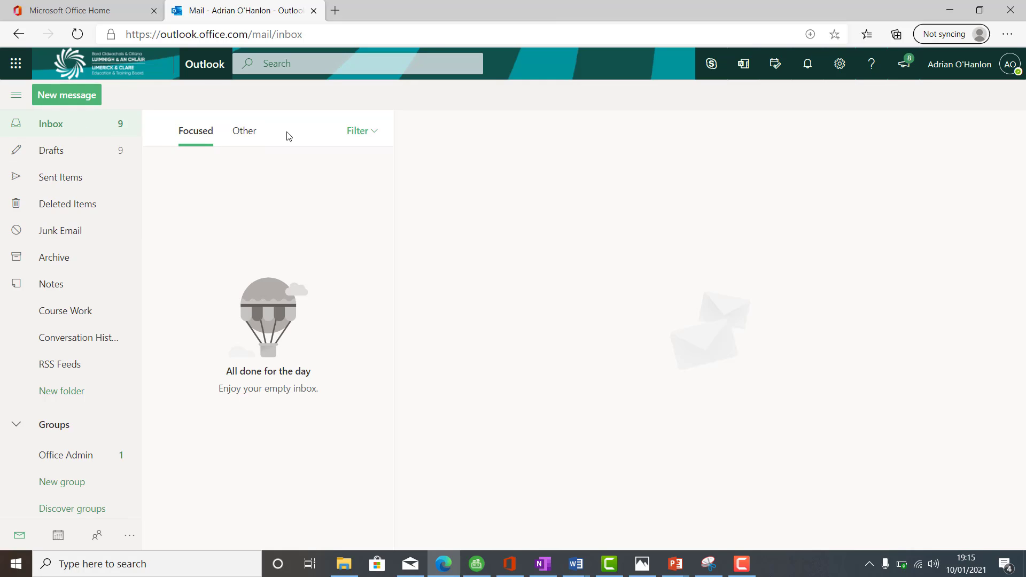
left_click(360, 133)
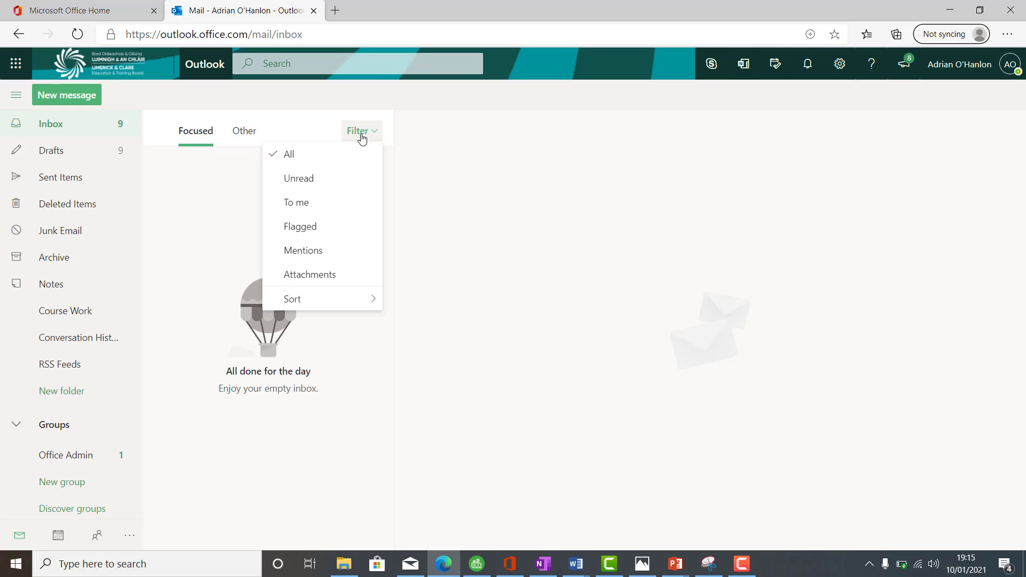
left_click(330, 183)
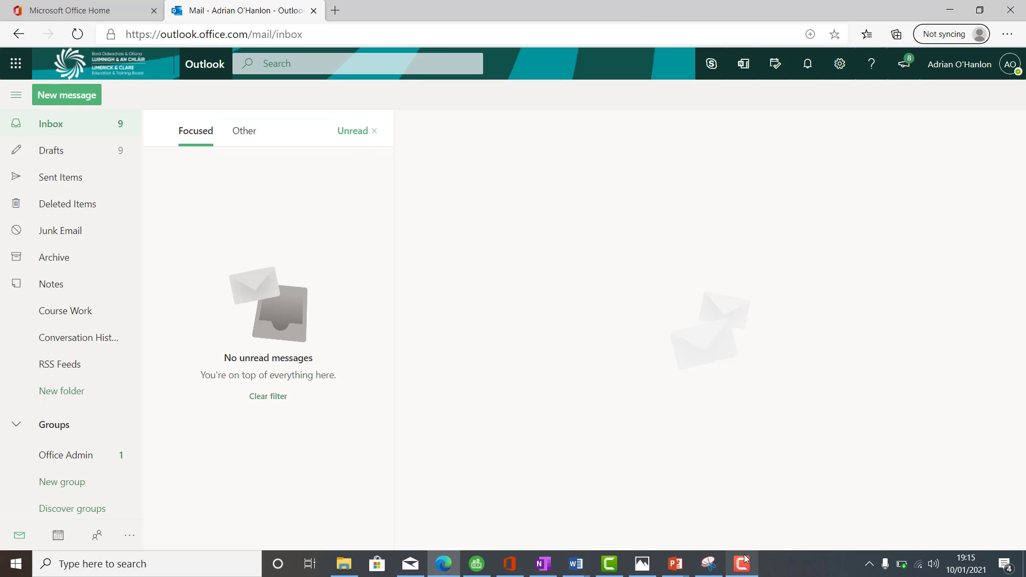
Step: Capture the filtered Inbox together with the folder list as a new snip in the Snipping Tool
left_click(710, 564)
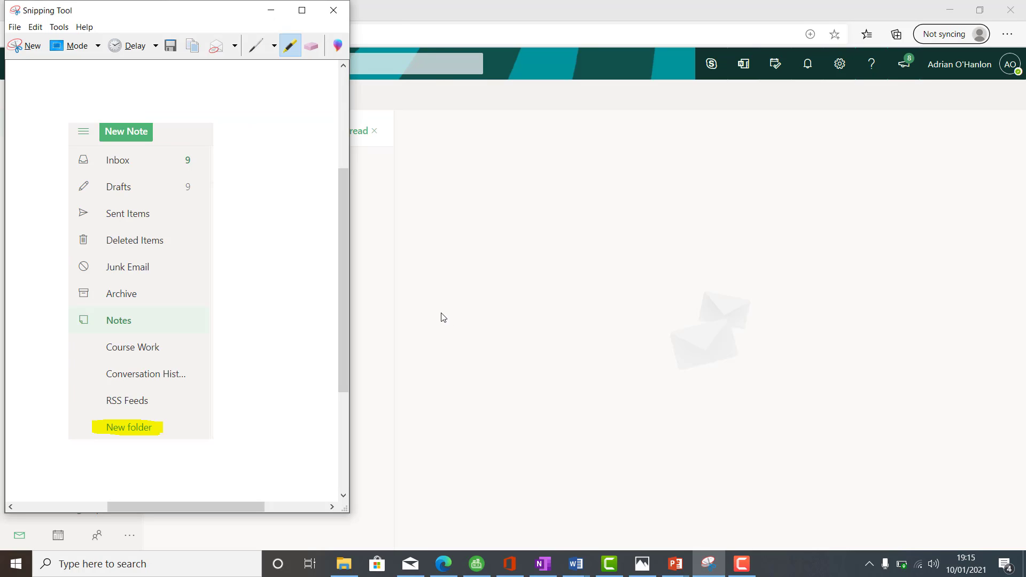
left_click(20, 47)
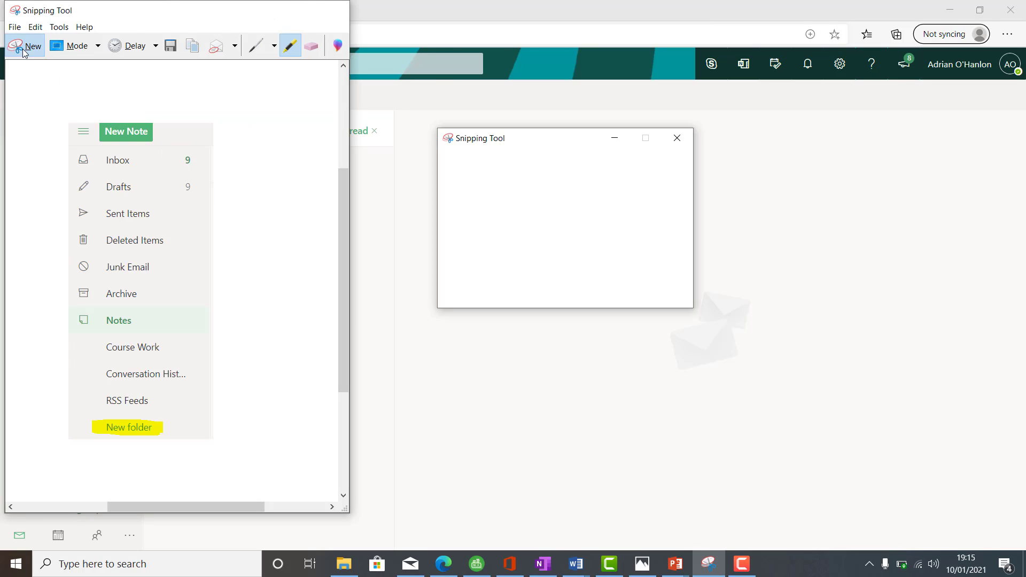
left_click(463, 164)
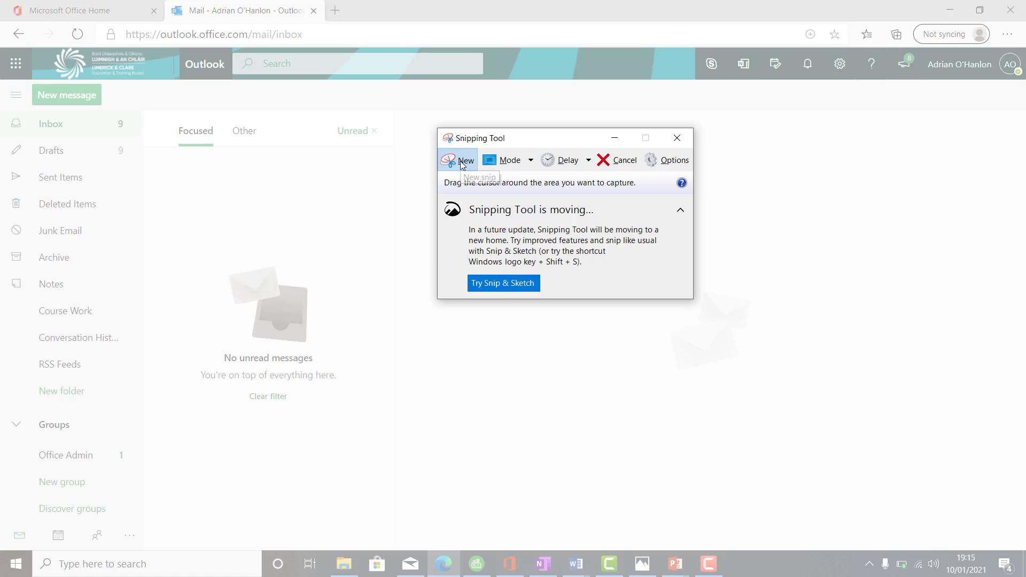
left_click(463, 162)
left_click_drag(2, 81, 589, 410)
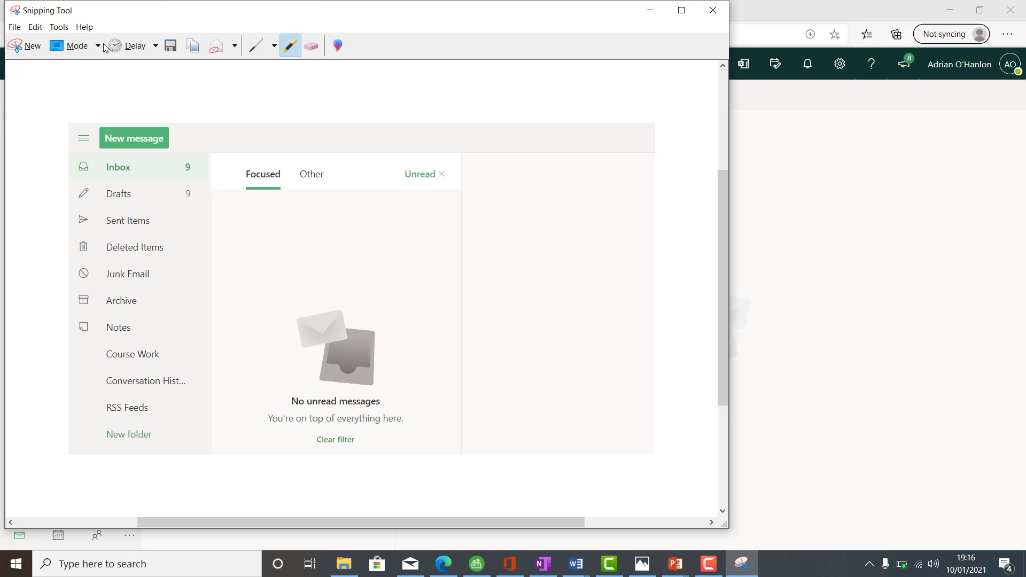
Step: Highlight the "Unread" filter on the snip in yellow and copy the annotated snip
left_click(56, 28)
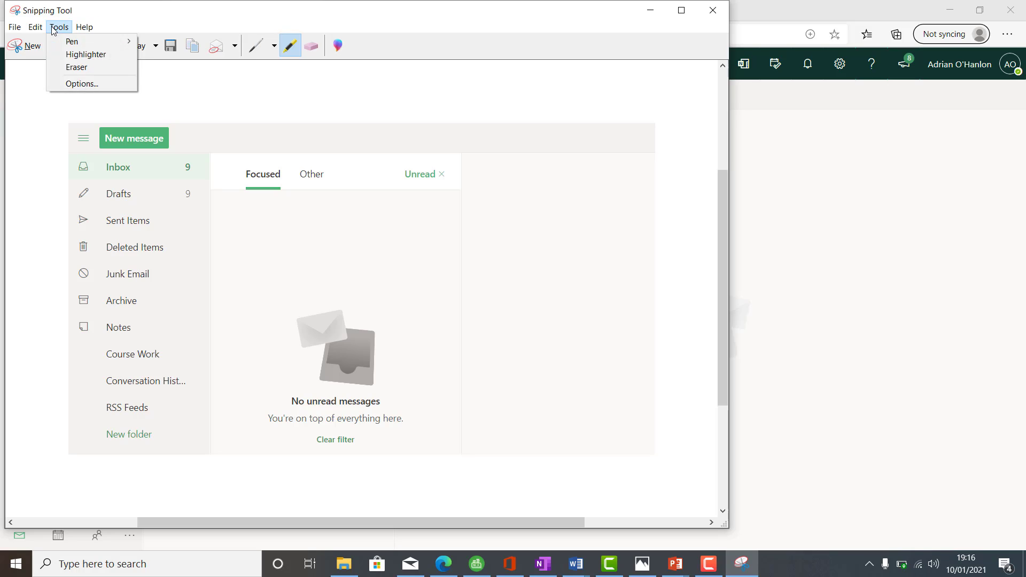
left_click(81, 54)
mouse_move(401, 172)
left_mouse_down()
mouse_move(461, 173)
mouse_move(402, 175)
left_mouse_up()
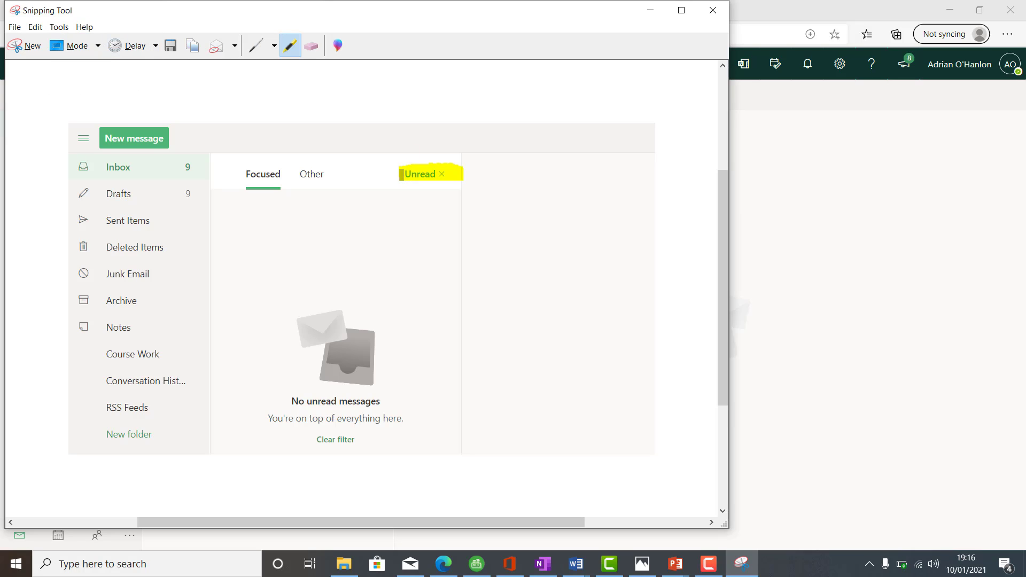
left_click(41, 27)
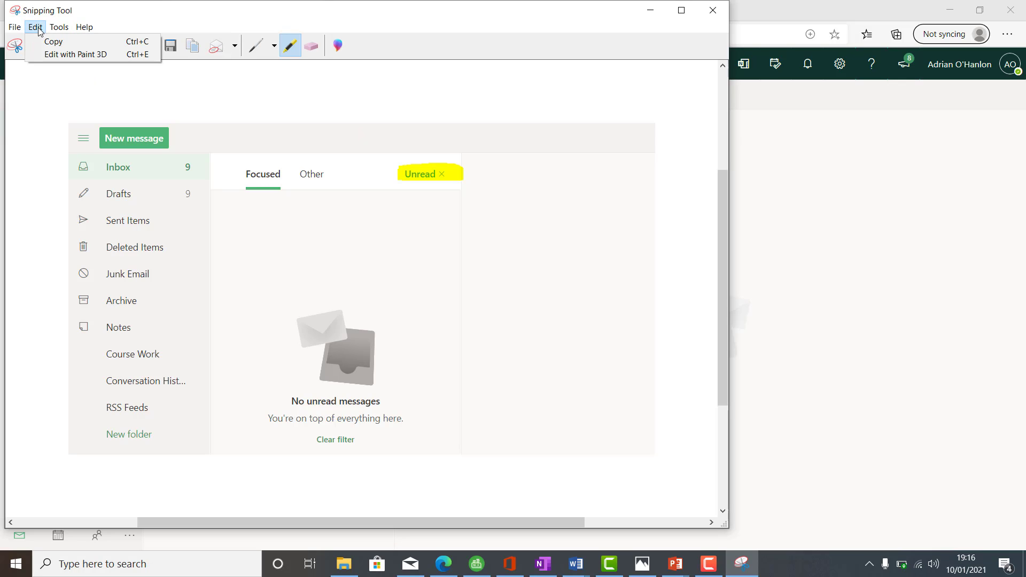
left_click(41, 41)
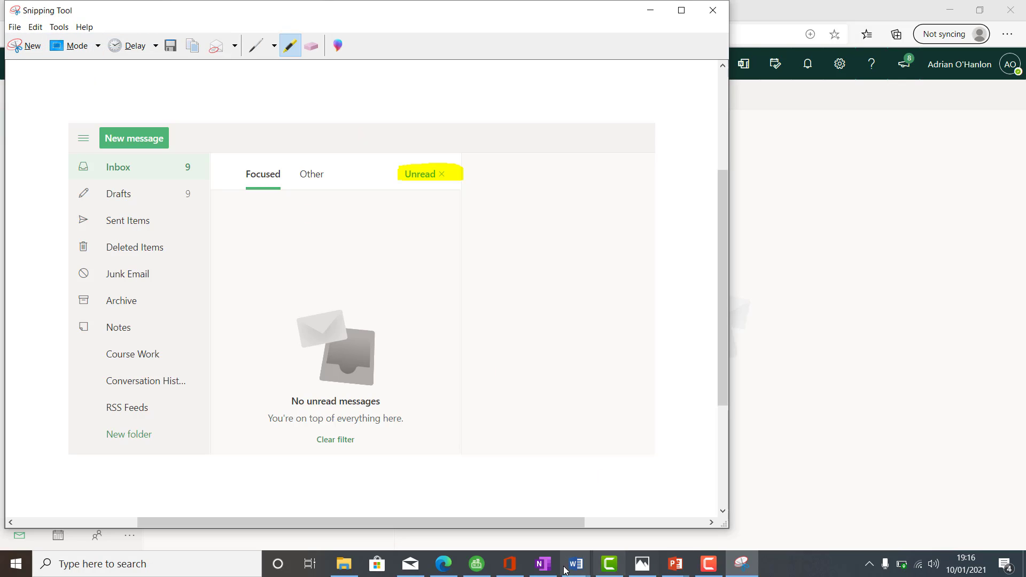
Step: Paste the Inbox snip into Document1 in Word below the Task 10 label and label it "Task 11"
mouse_move(577, 569)
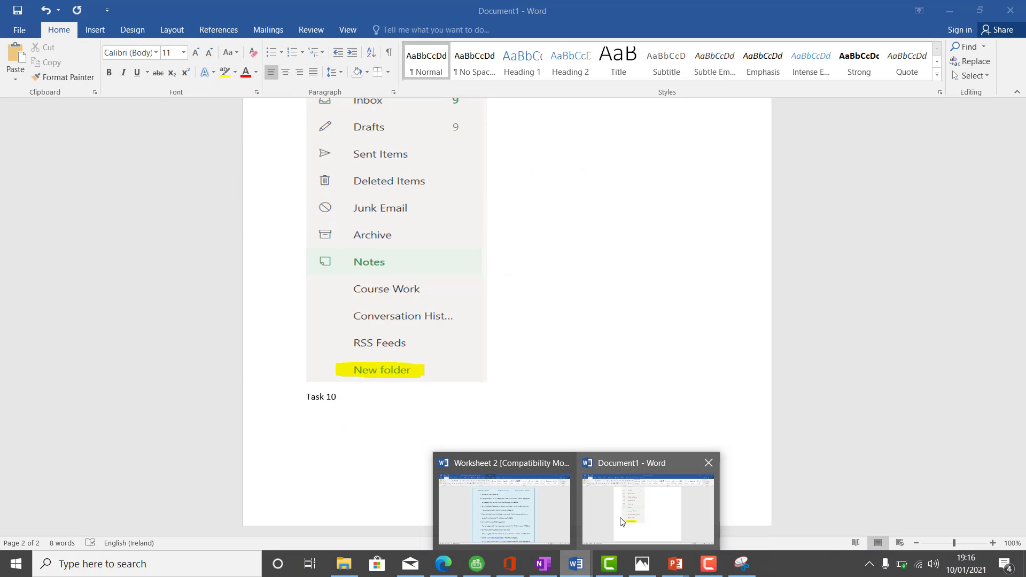
left_click(620, 521)
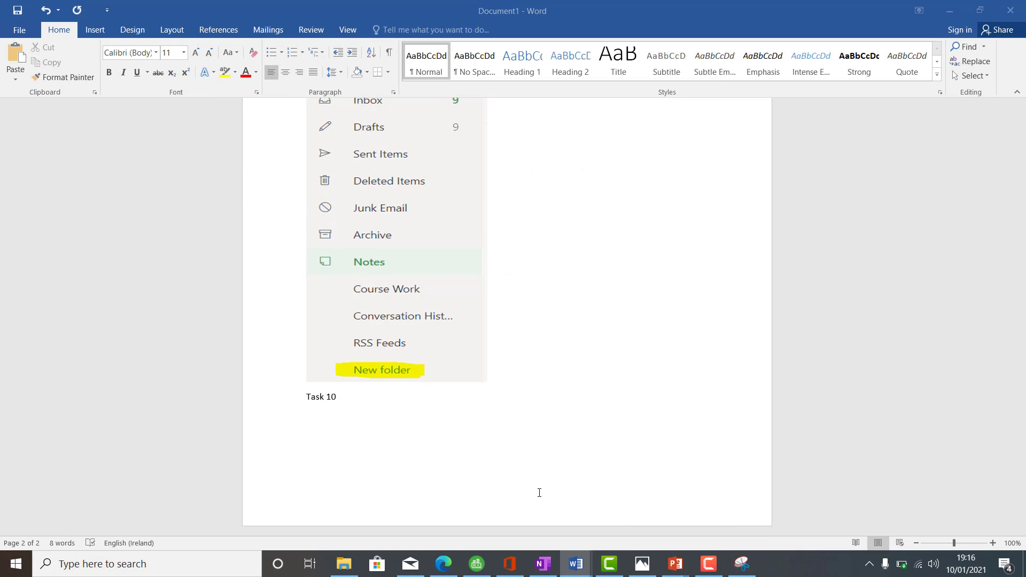
key("Return")
key("ctrl+v")
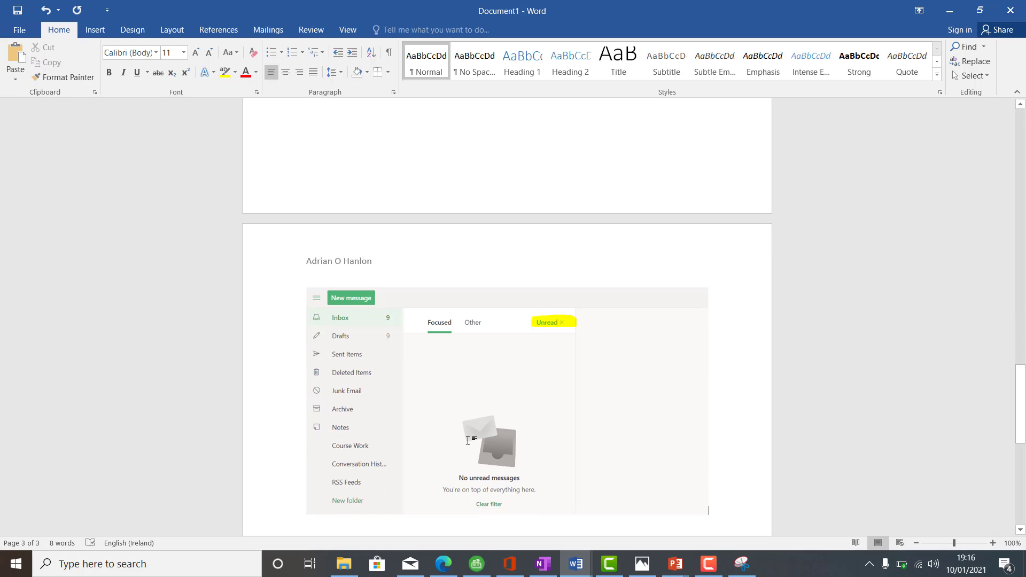
key("Return")
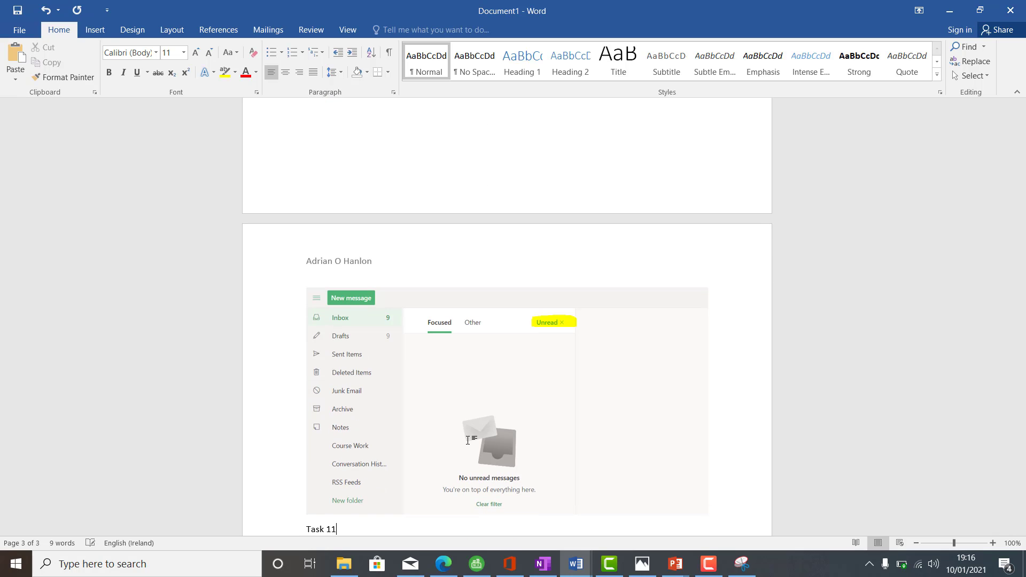
type("Task 11")
key("Return")
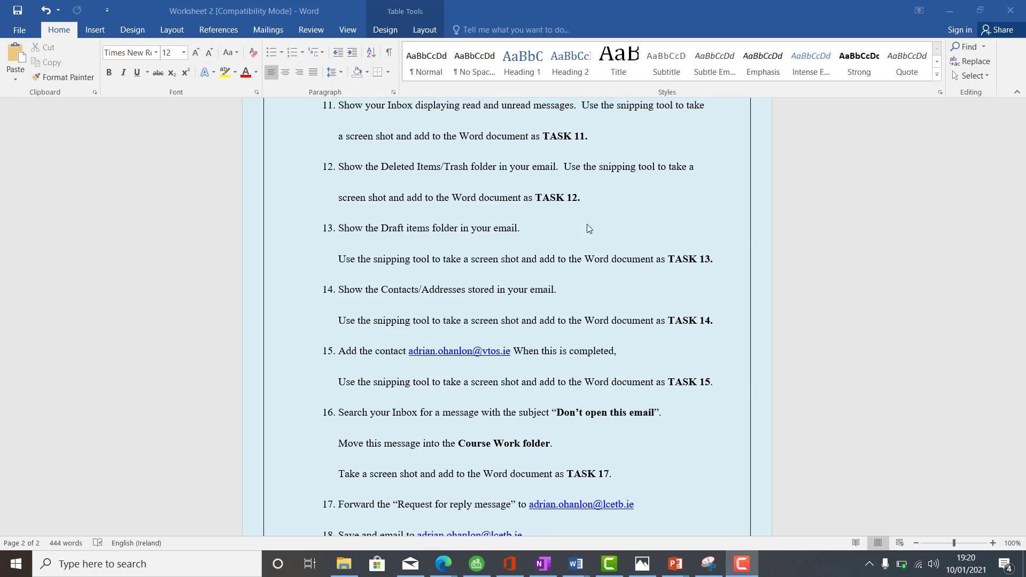
Step: Switch back to Outlook in the browser and show the Deleted Items folder
mouse_move(447, 570)
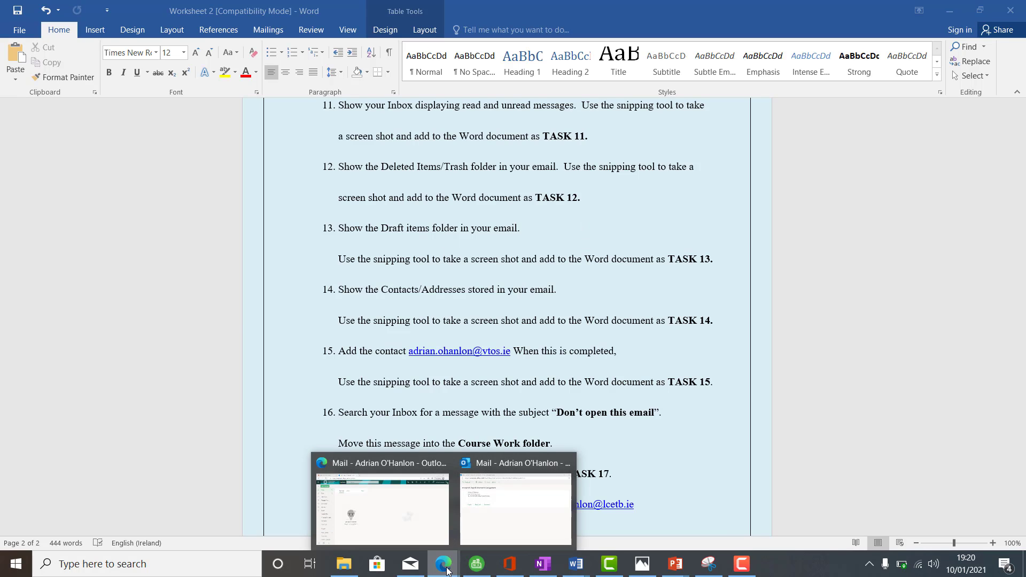
left_click(405, 524)
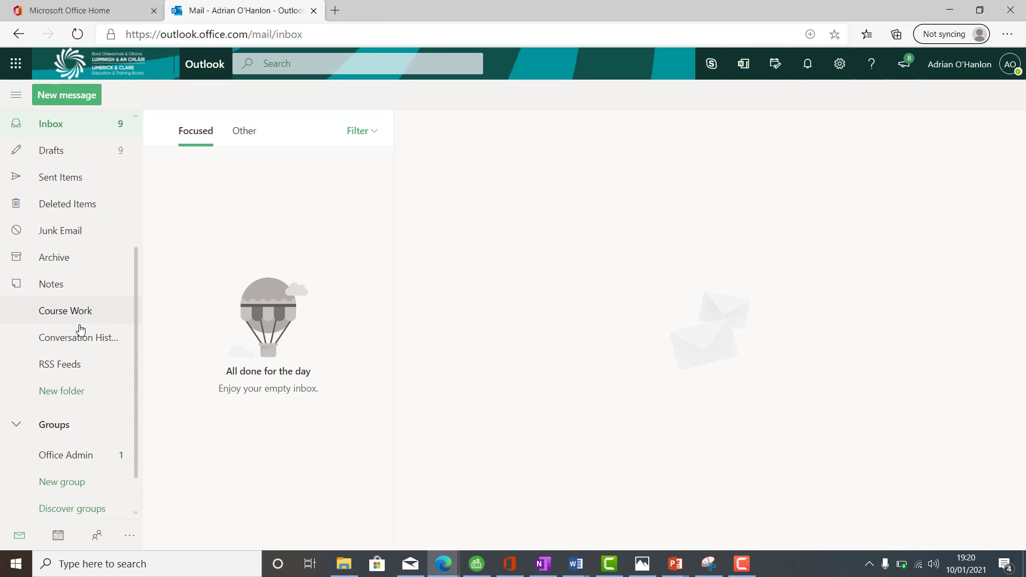
left_click(76, 206)
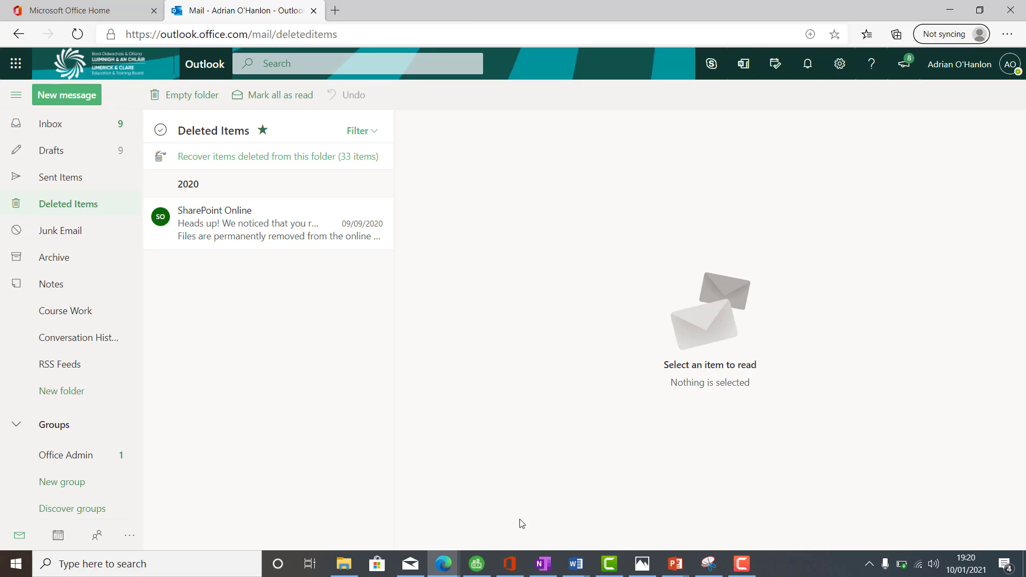
Step: Capture the Deleted Items message list with the Snipping Tool, retaking the snip so it includes the folder list
left_click(709, 564)
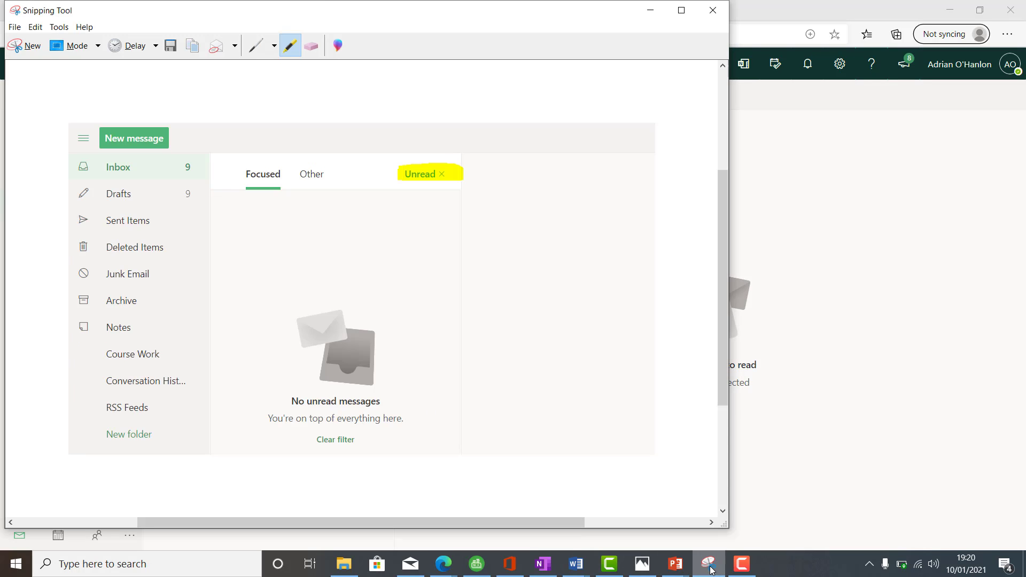
left_click(26, 48)
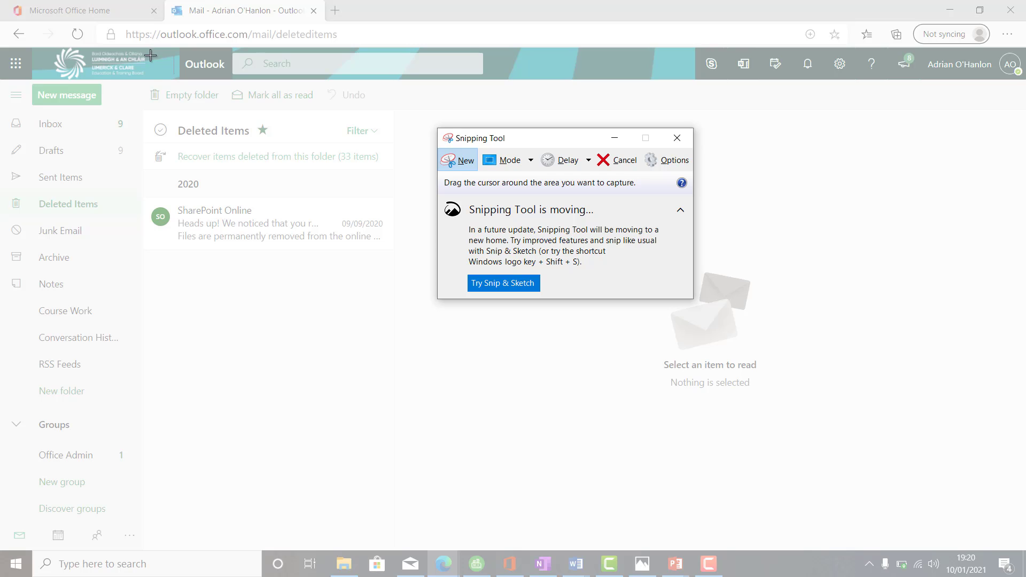
left_click_drag(151, 79, 394, 291)
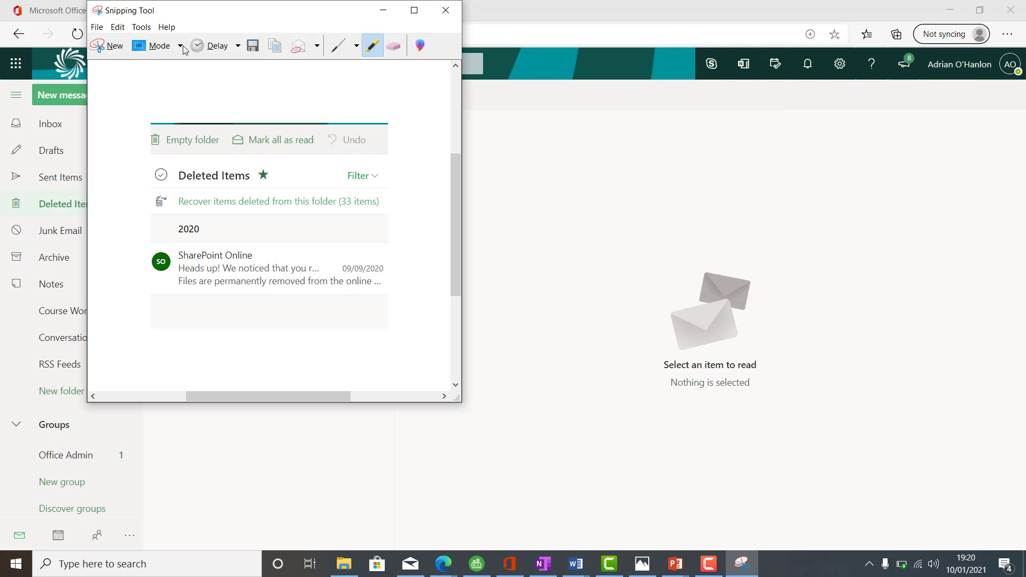
left_click(119, 46)
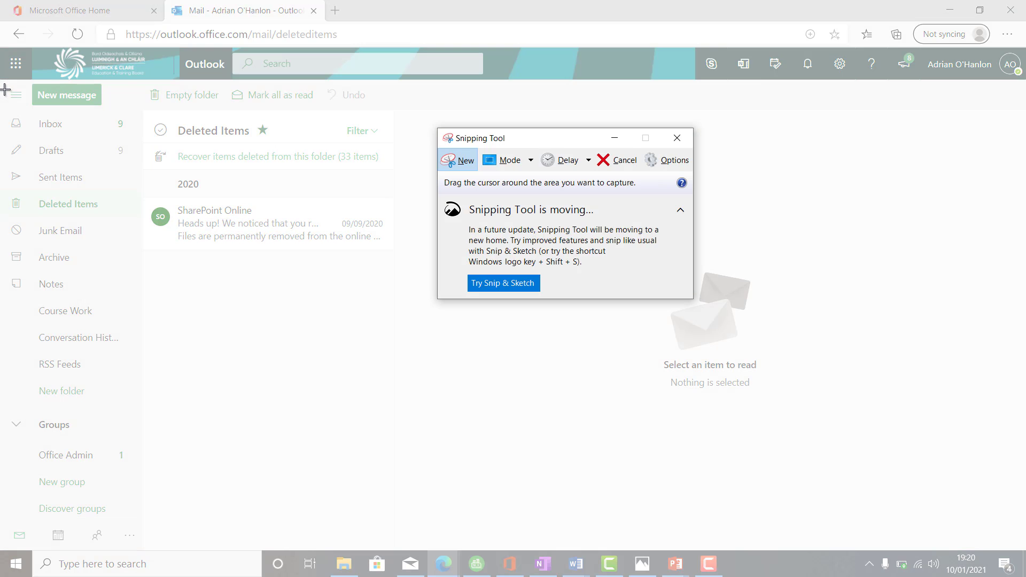
left_click_drag(3, 88, 401, 272)
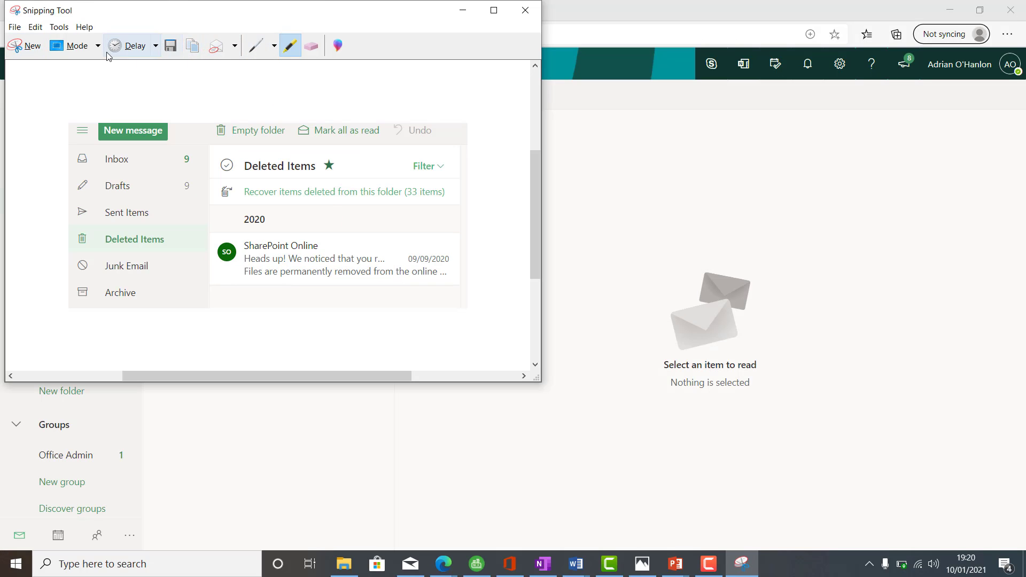
Step: Highlight the "Deleted Items" heading on the snip in yellow and copy the annotated snip
left_click(59, 27)
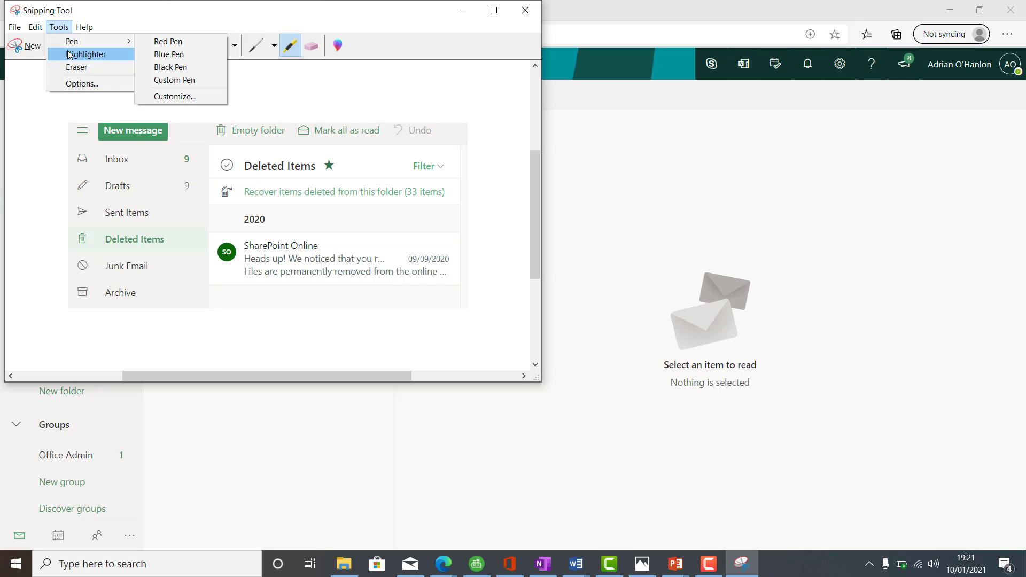
left_click(70, 52)
left_click_drag(320, 168, 243, 167)
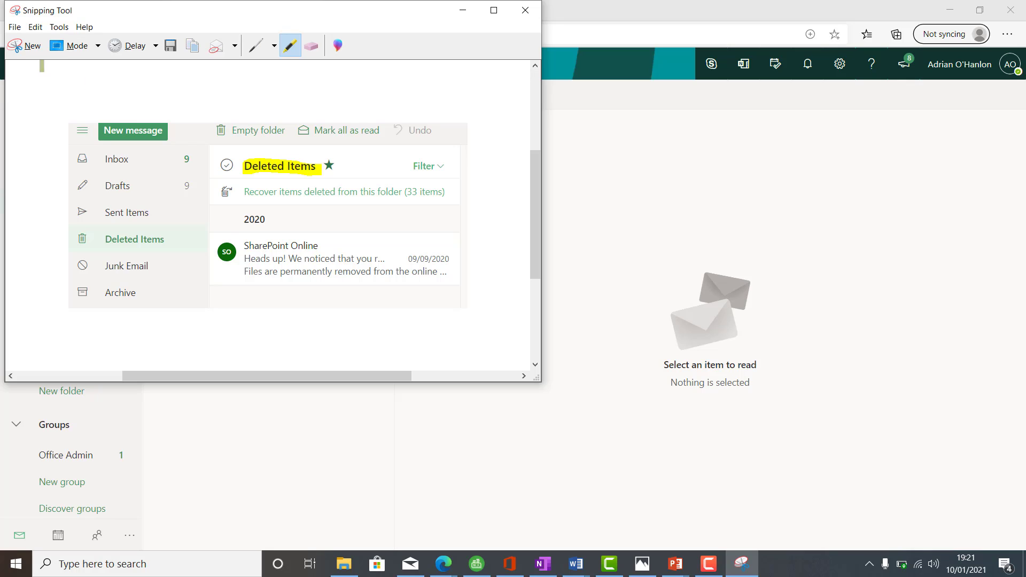
left_click(35, 27)
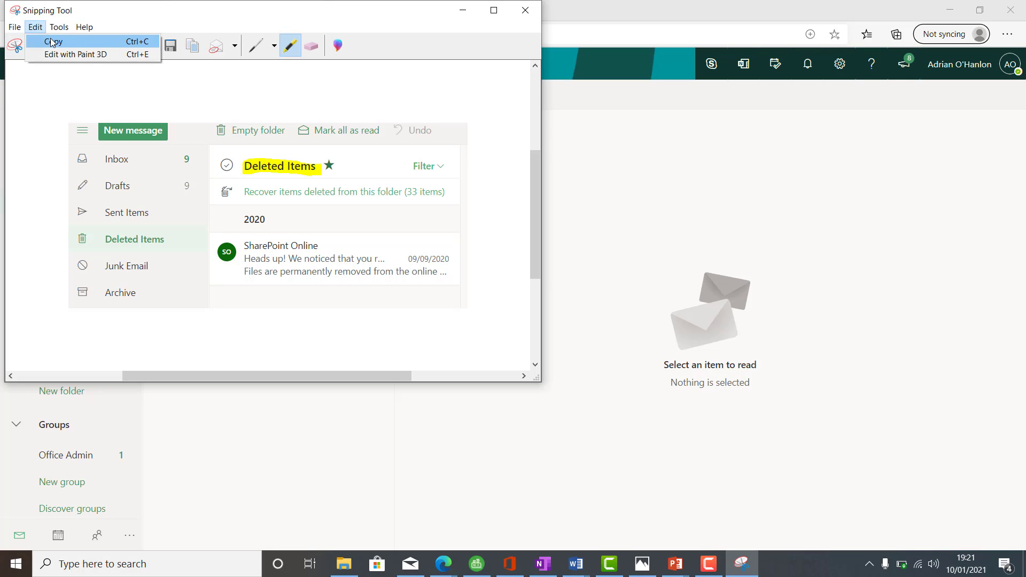
left_click(50, 39)
Step: Switch to Document1 in Word, paste the Deleted Items snip below the Task 11 label and label it "Task 12"
mouse_move(578, 565)
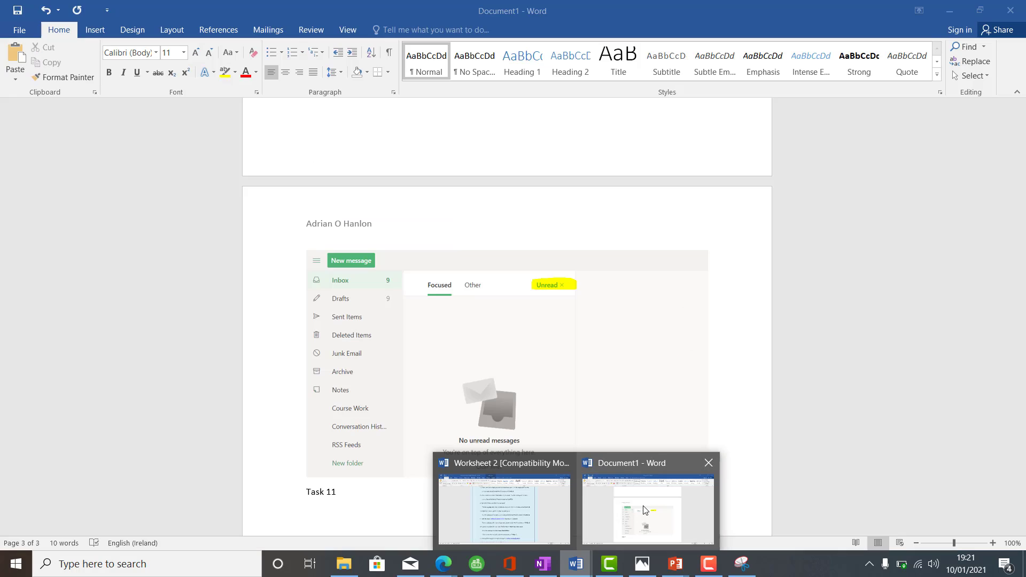
left_click(644, 511)
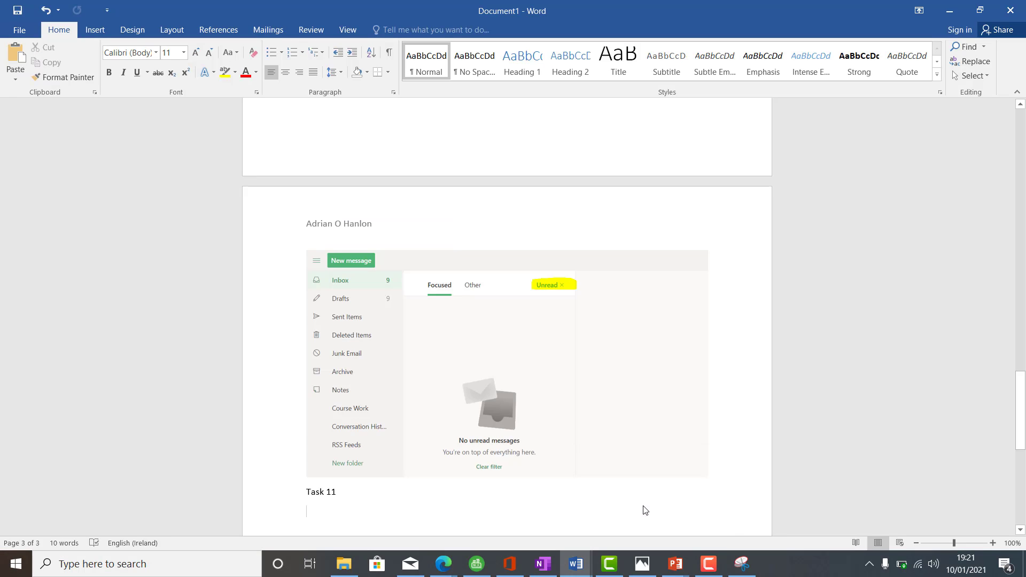
key("ctrl+v")
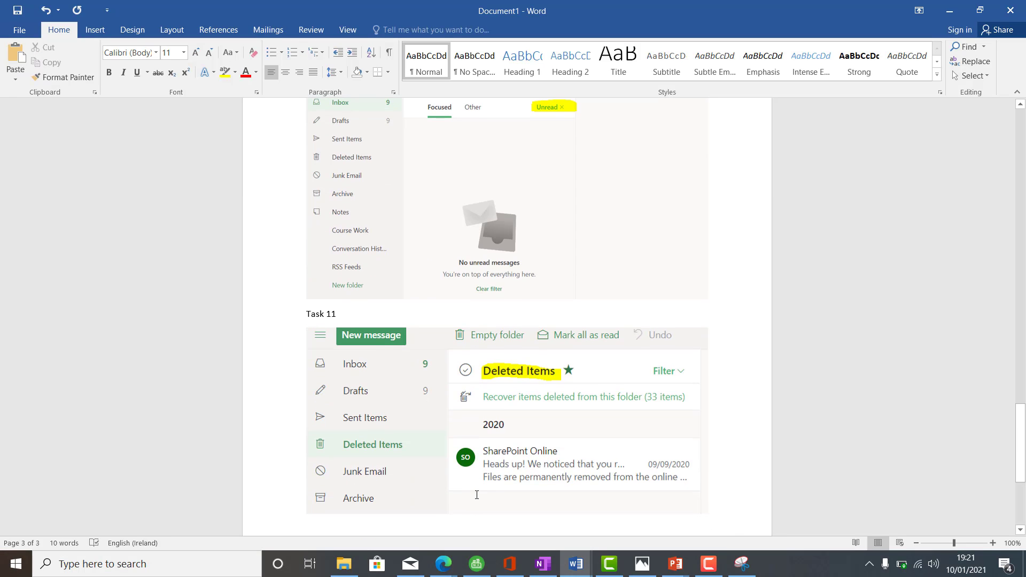
key("Return")
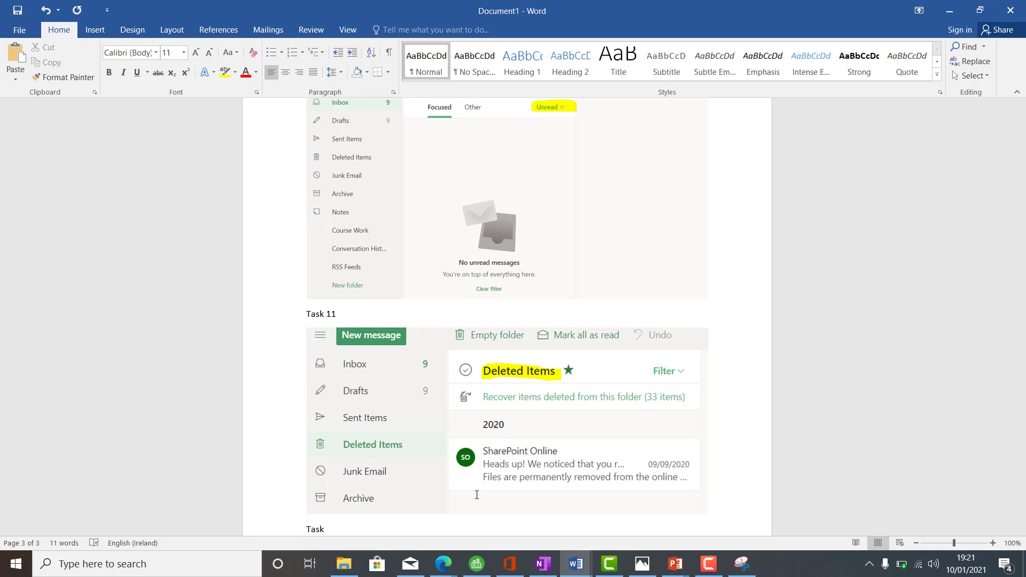
type("Task 12")
key("Return")
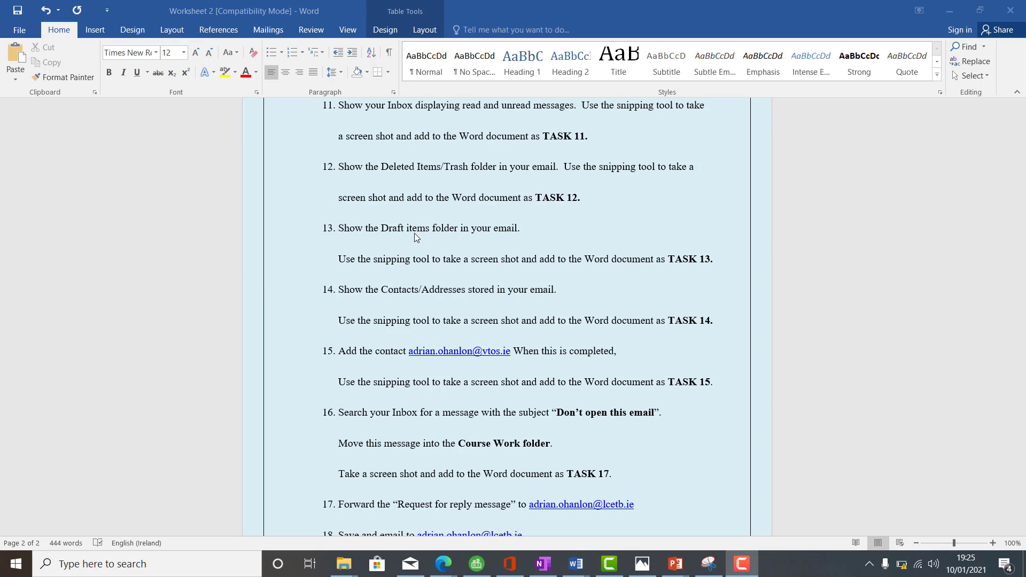
Step: Switch back to Outlook in the browser and show the Drafts folder with no draft open
mouse_move(444, 573)
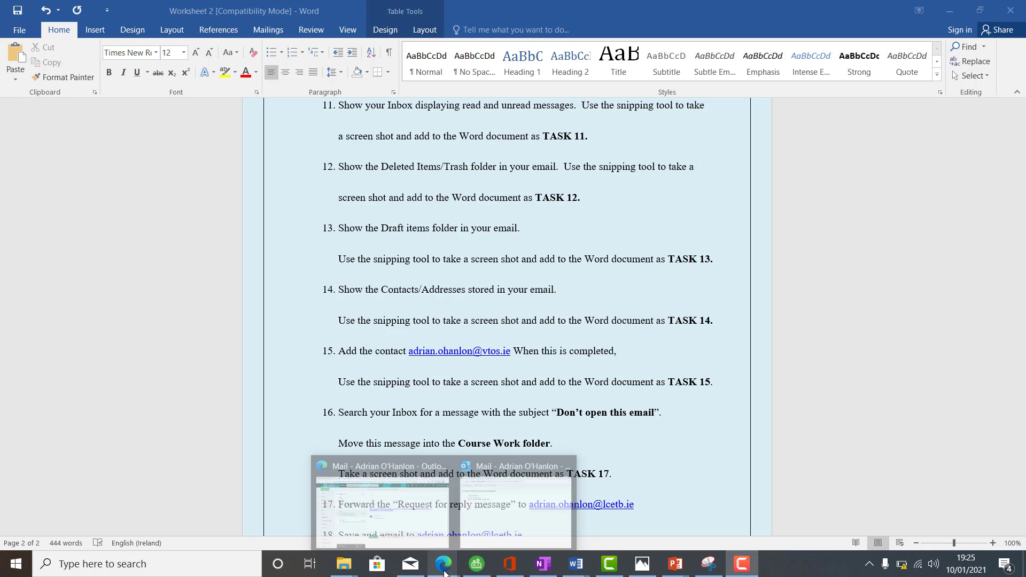
left_click(396, 525)
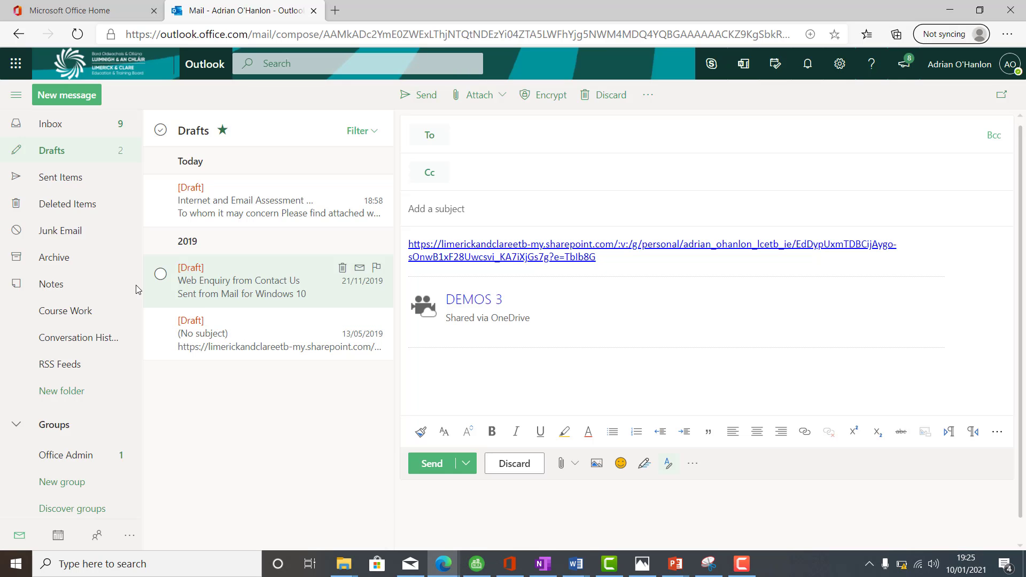
left_click(50, 127)
left_click(64, 156)
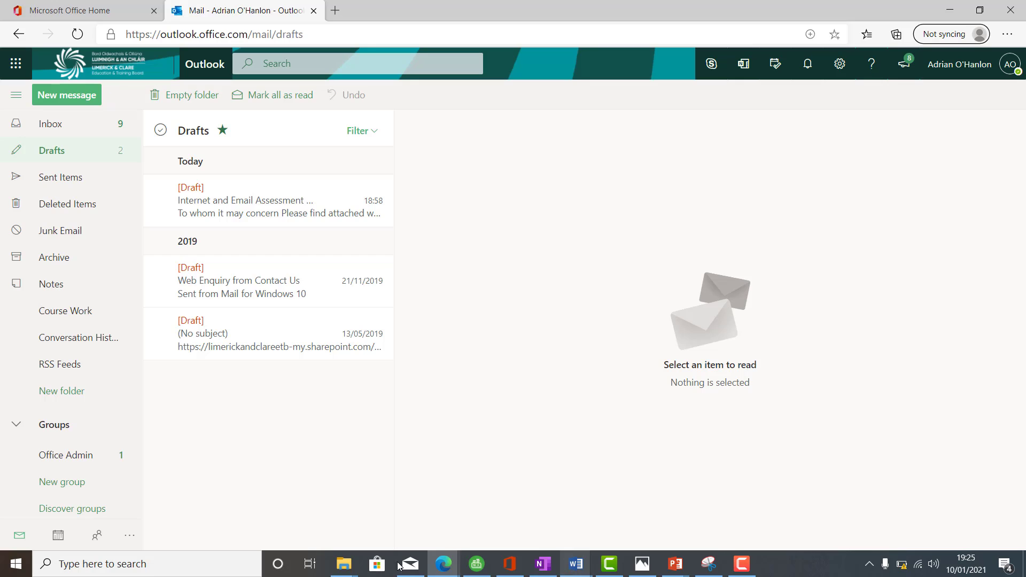
Step: Capture the folder list and the Drafts message list as a new snip with the Snipping Tool
left_click(124, 566)
type("snip")
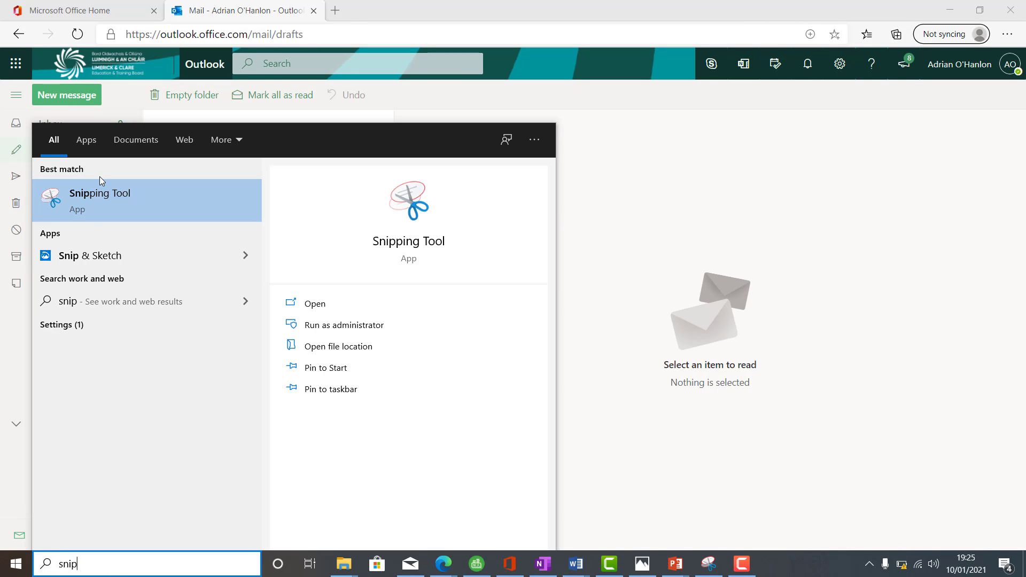
left_click(119, 208)
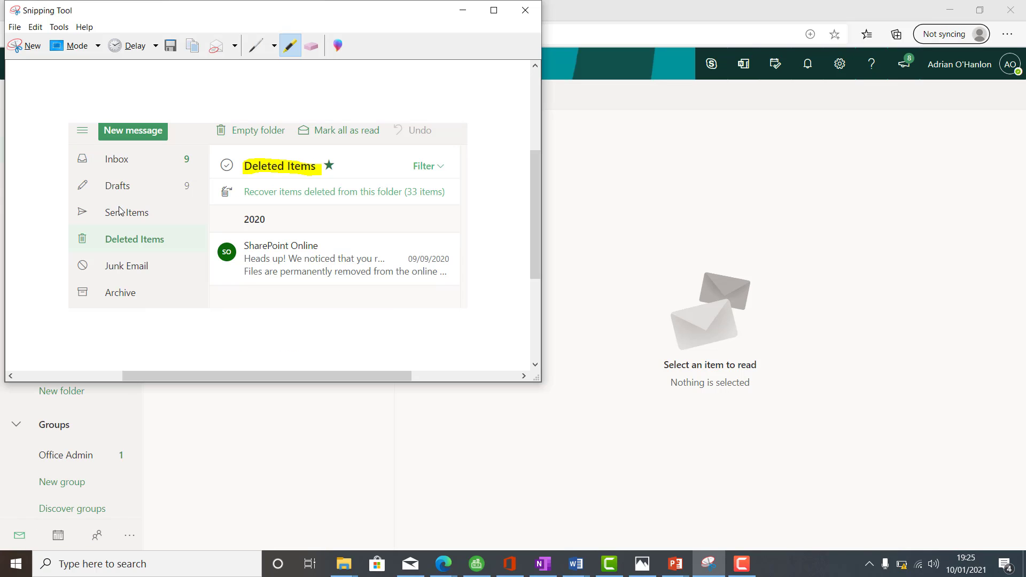
left_click(21, 45)
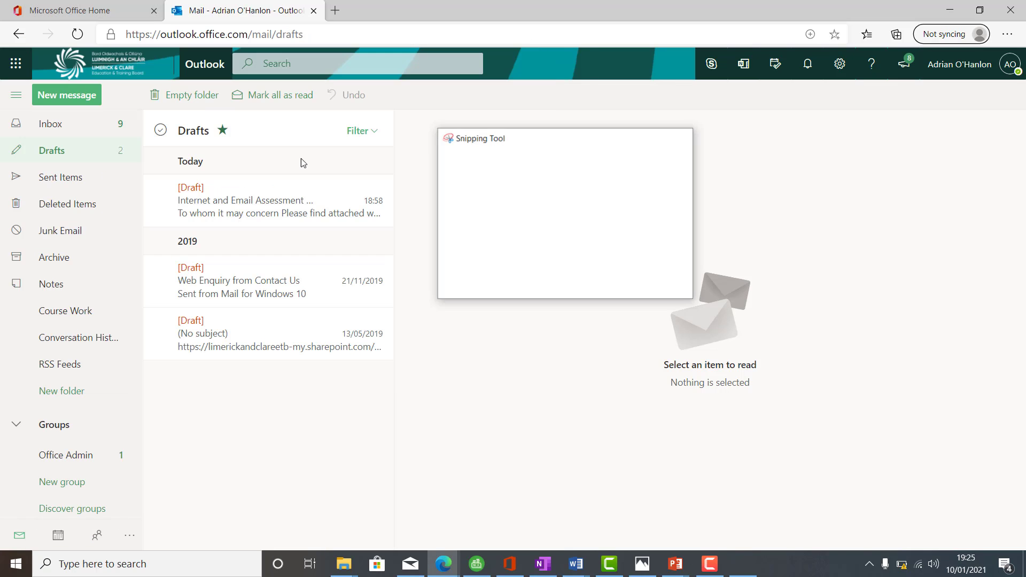
left_click_drag(22, 80, 422, 366)
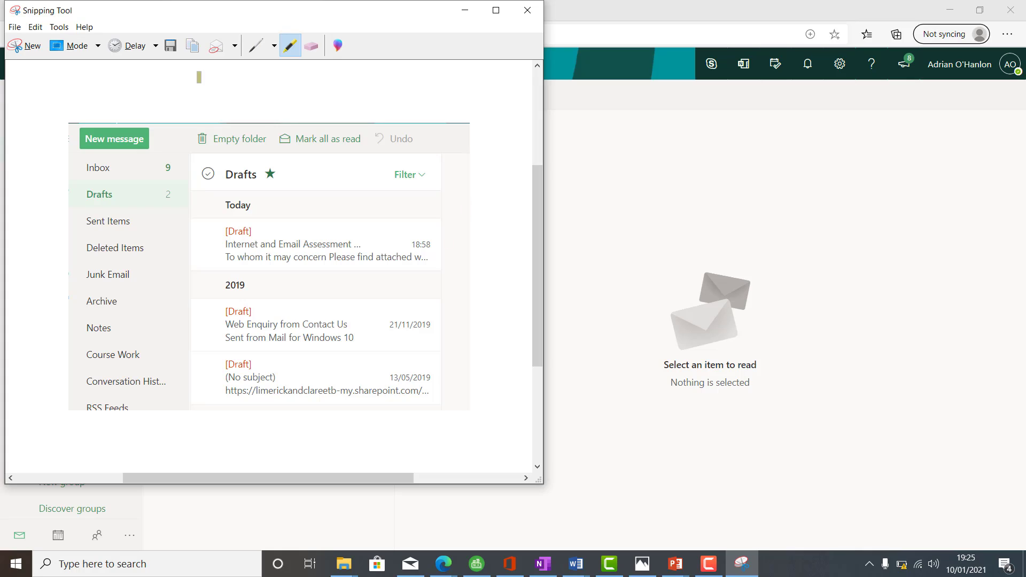
Step: Highlight the "Drafts" heading on the snip in yellow and copy the annotated snip
left_click(65, 28)
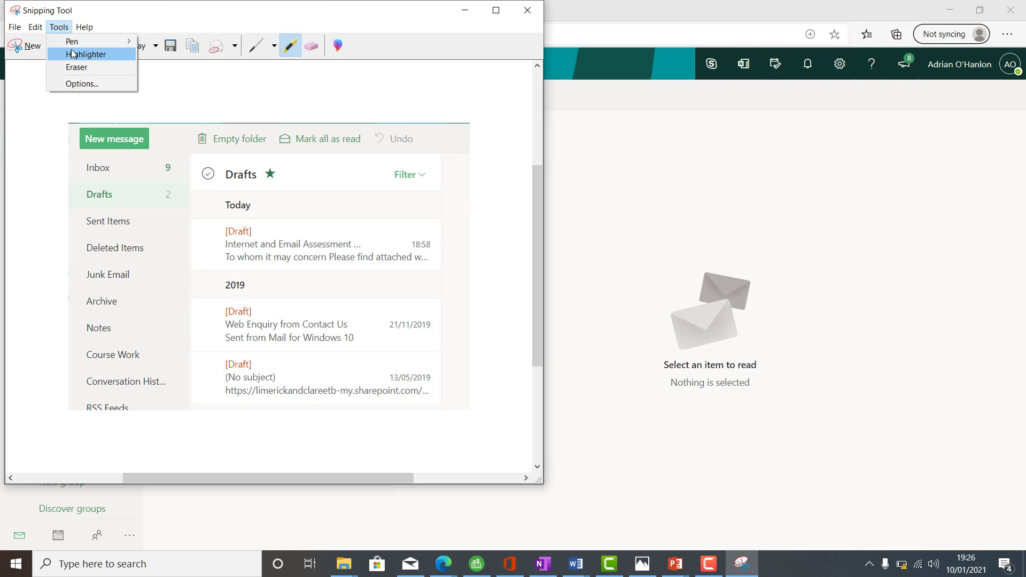
left_click(74, 51)
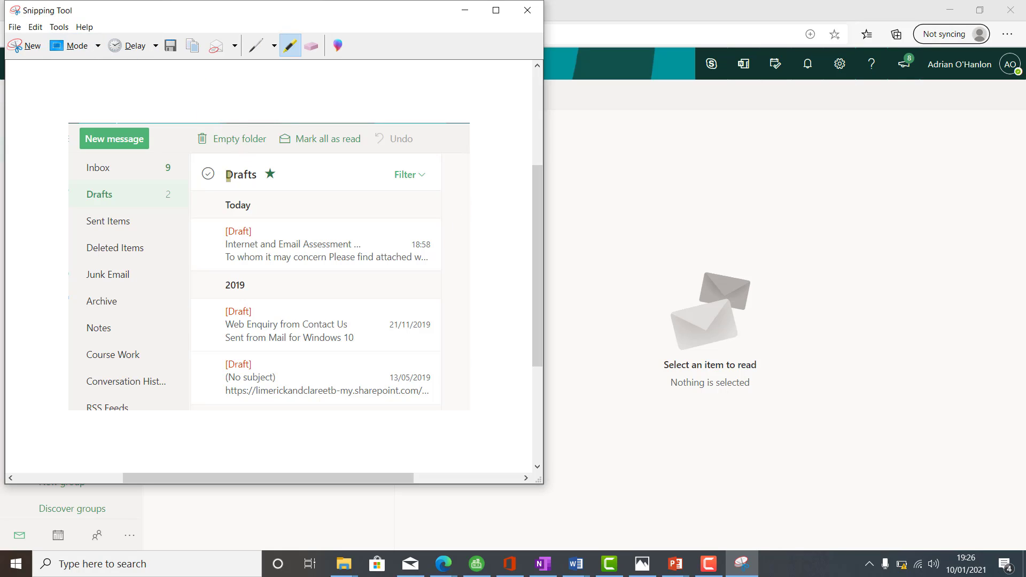
left_click_drag(228, 177, 286, 175)
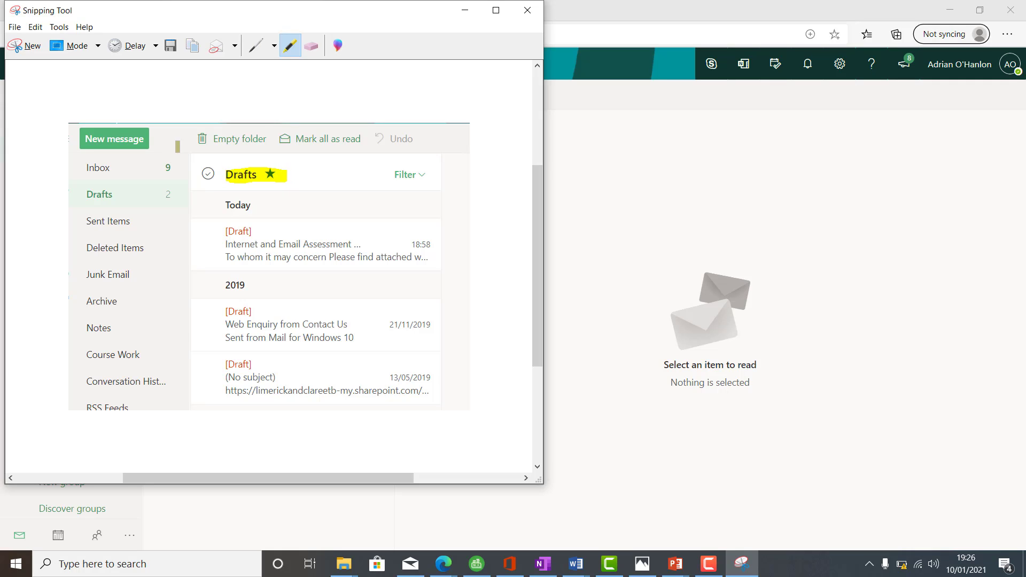
left_click(36, 27)
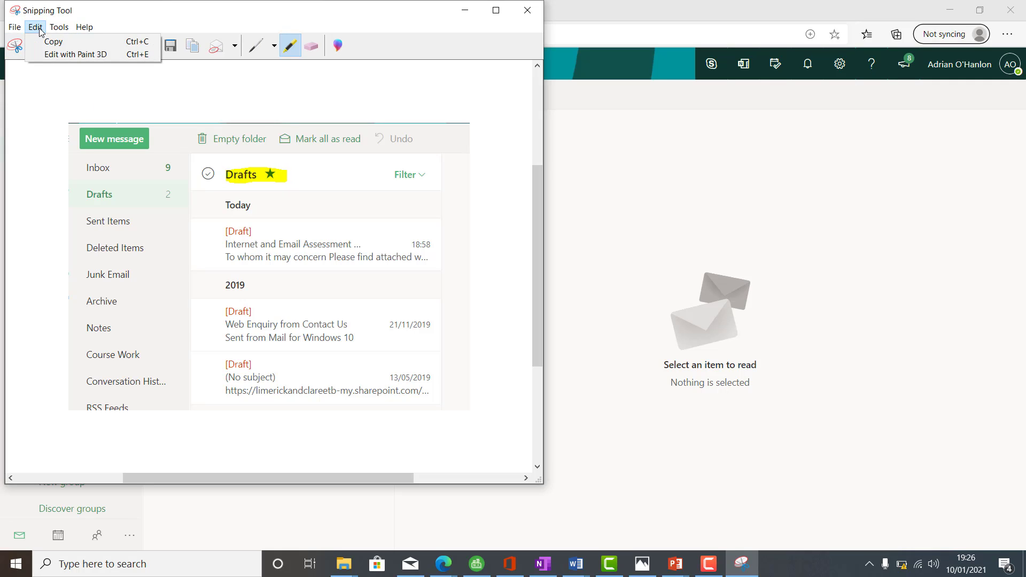
left_click(40, 41)
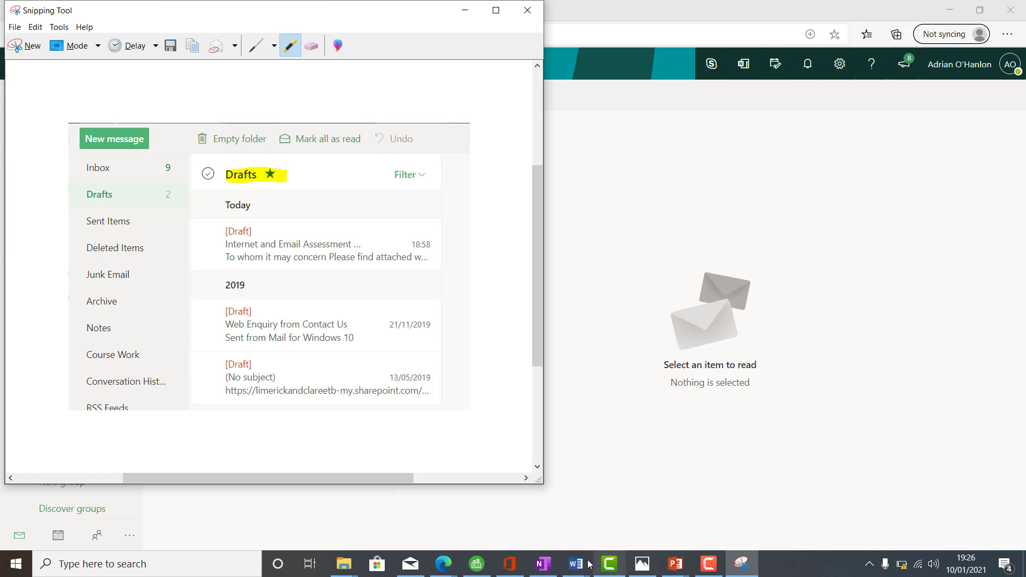
Step: Switch to Document1 in Word and paste the Drafts snip below the Task 12 label
mouse_move(588, 564)
left_click(627, 514)
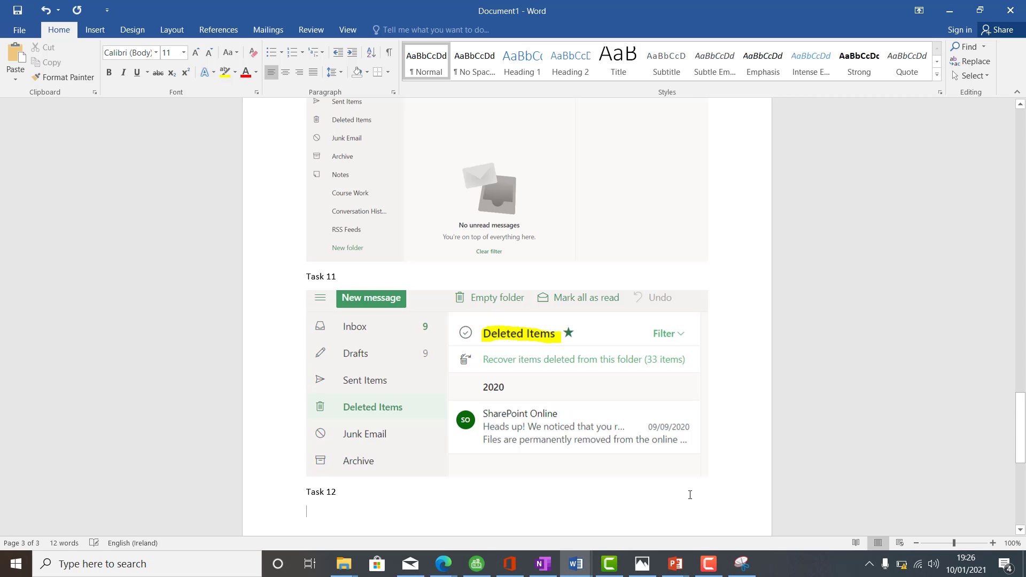
key("ctrl+v")
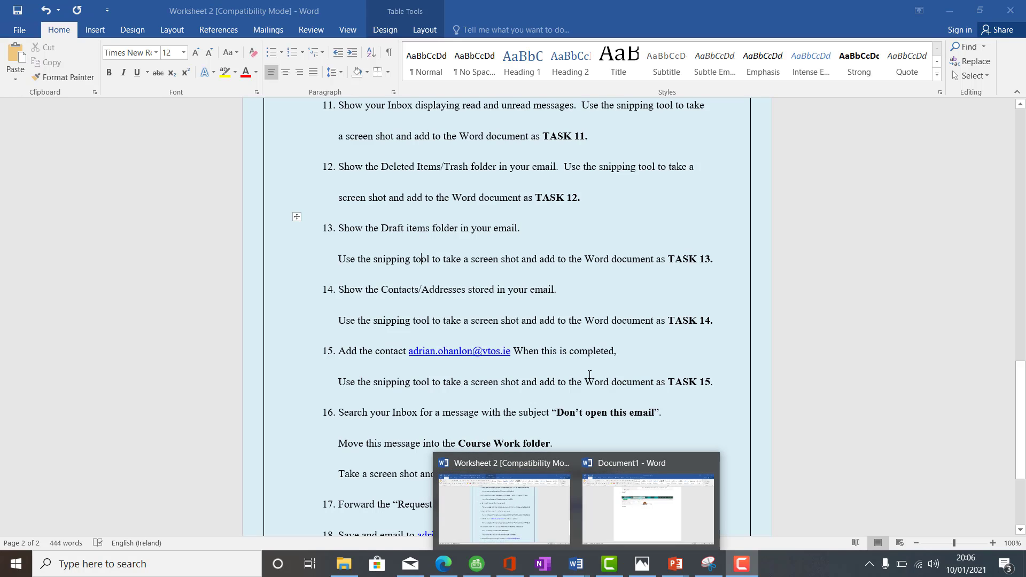
Step: Review the Task 13 and Task 14 entries in Document1 against the instructions in Worksheet 2
left_click(599, 300)
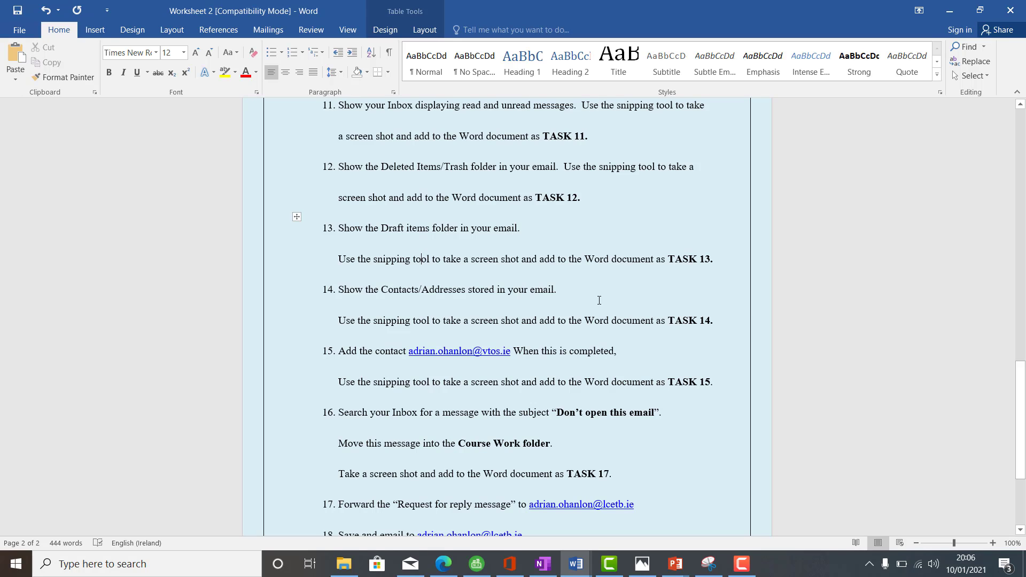
mouse_move(578, 556)
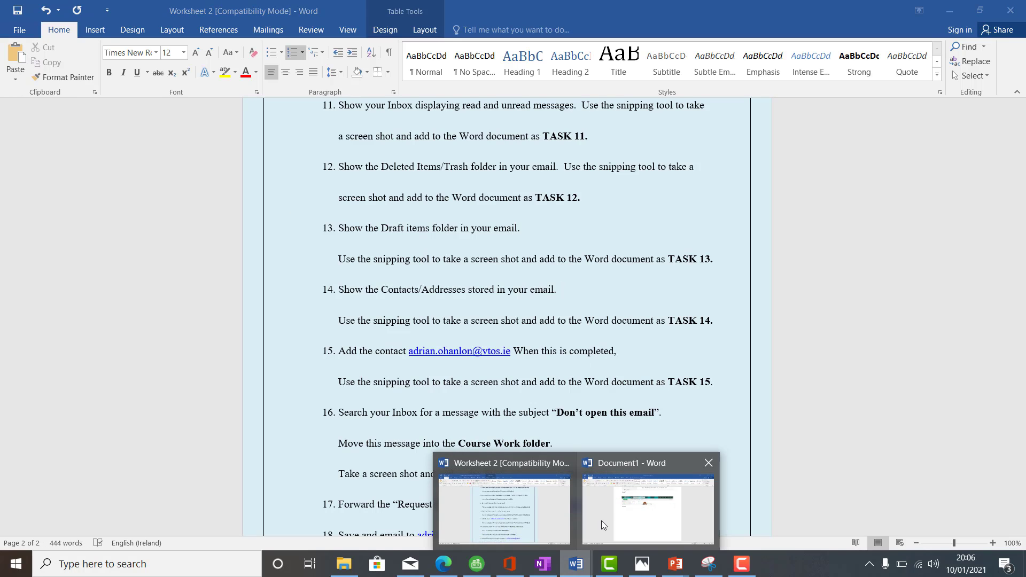
left_click(615, 514)
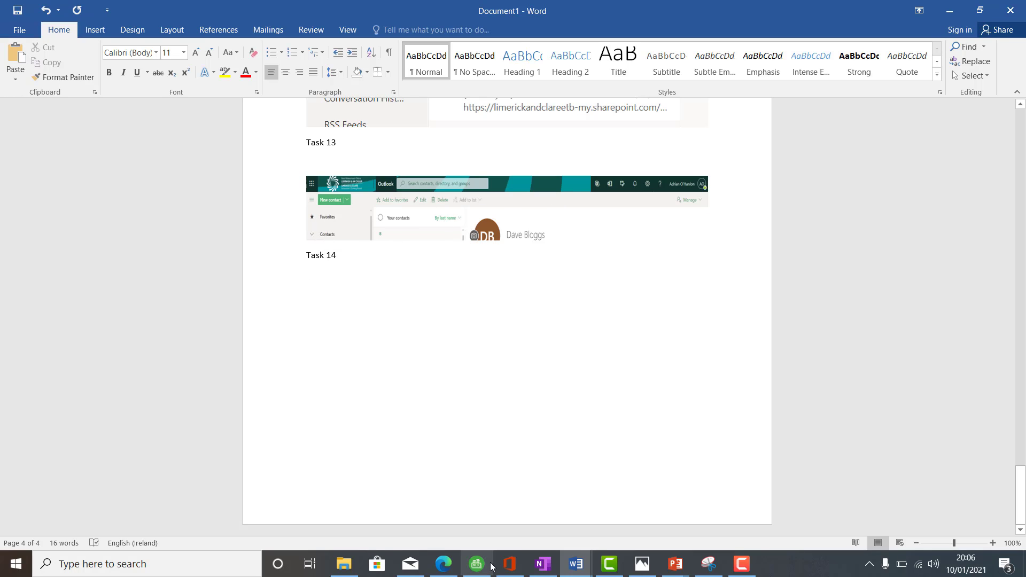
mouse_move(450, 572)
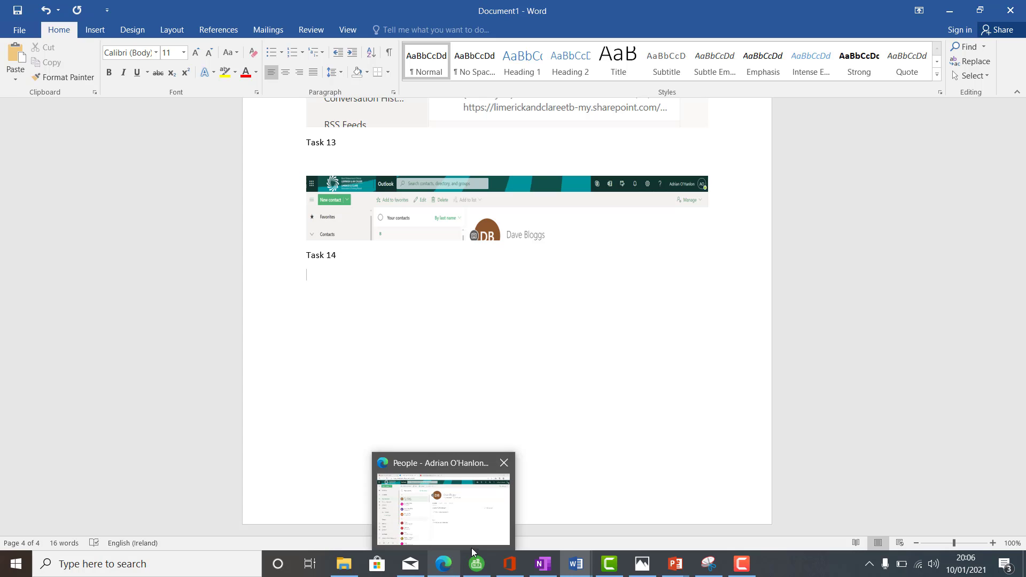
mouse_move(575, 570)
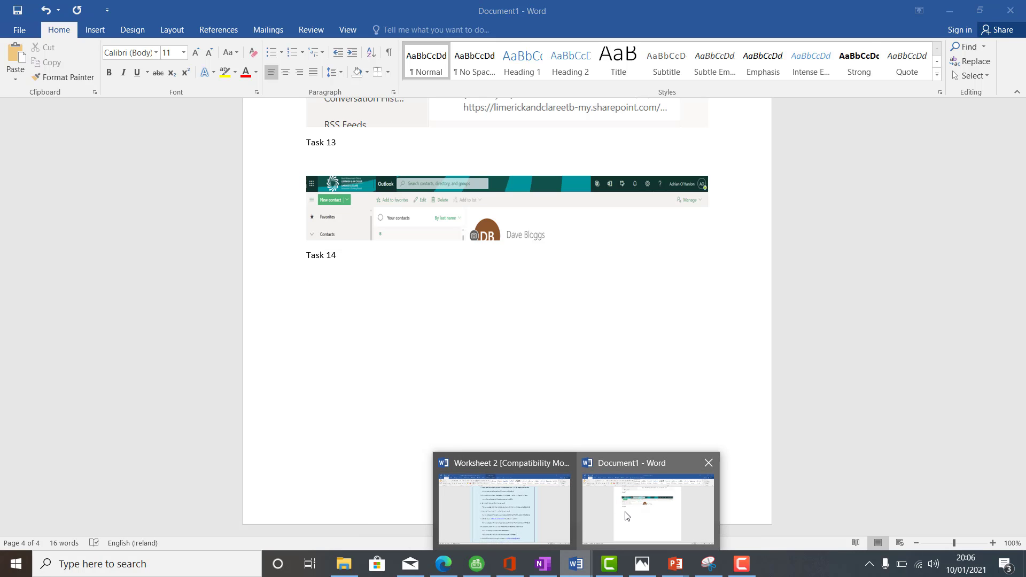
left_click(531, 509)
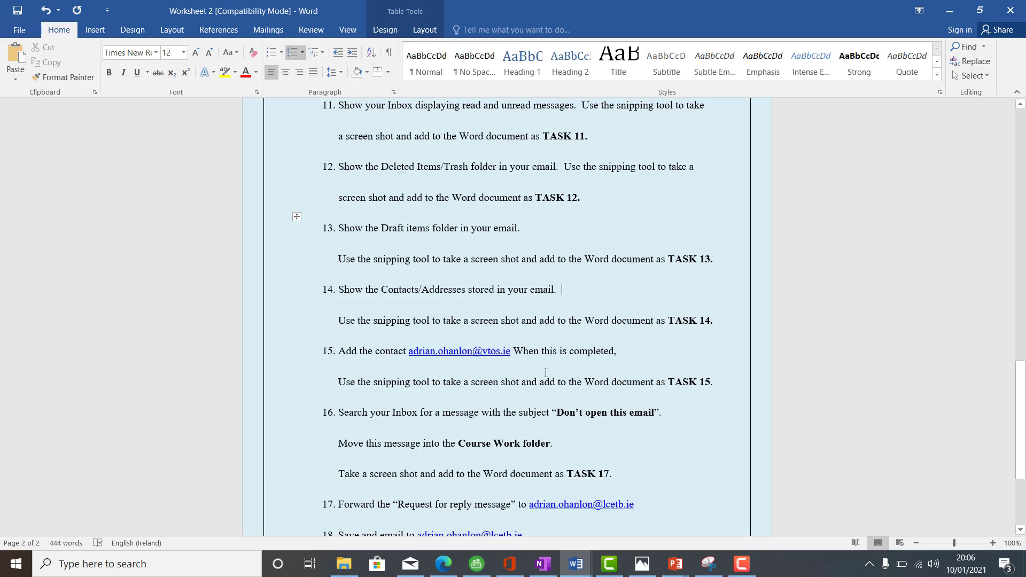
Step: Switch to Outlook in the browser and go from the mail view to the People contacts page
left_click(443, 564)
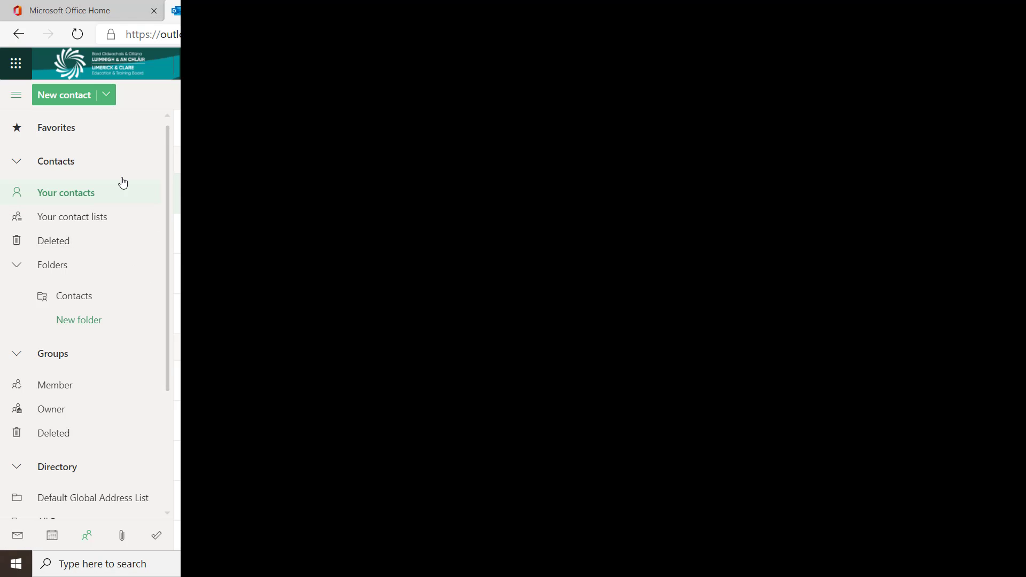
left_click(19, 540)
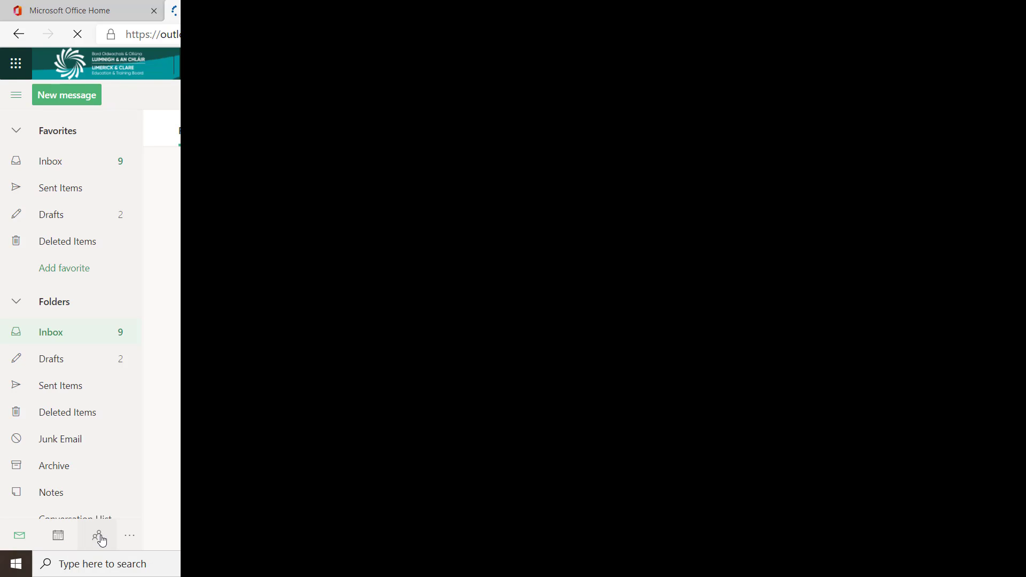
left_click(101, 538)
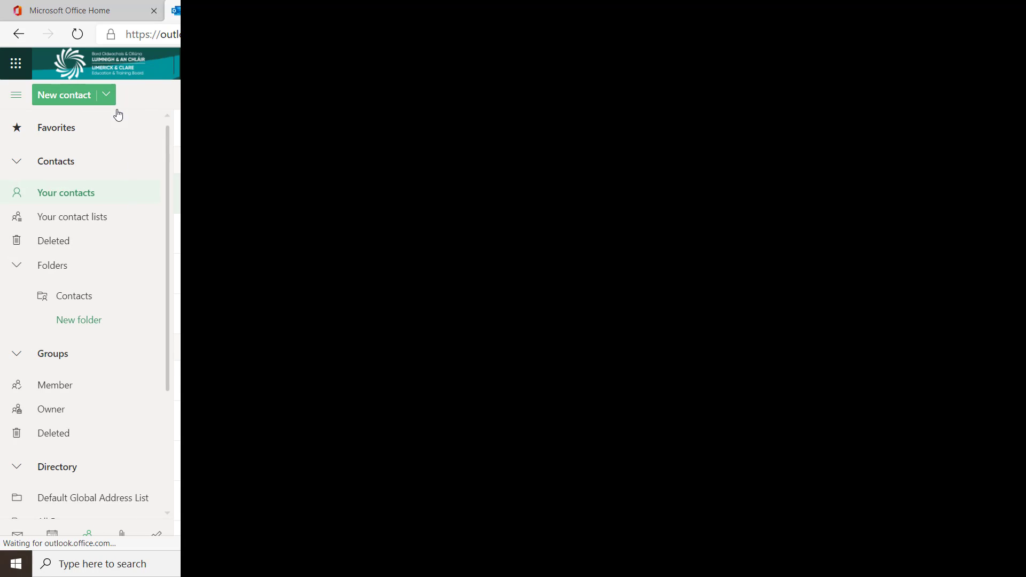
Step: Create a new contact with the tutor's first name, surname and the e-mail address given in worksheet task 15
left_click(86, 99)
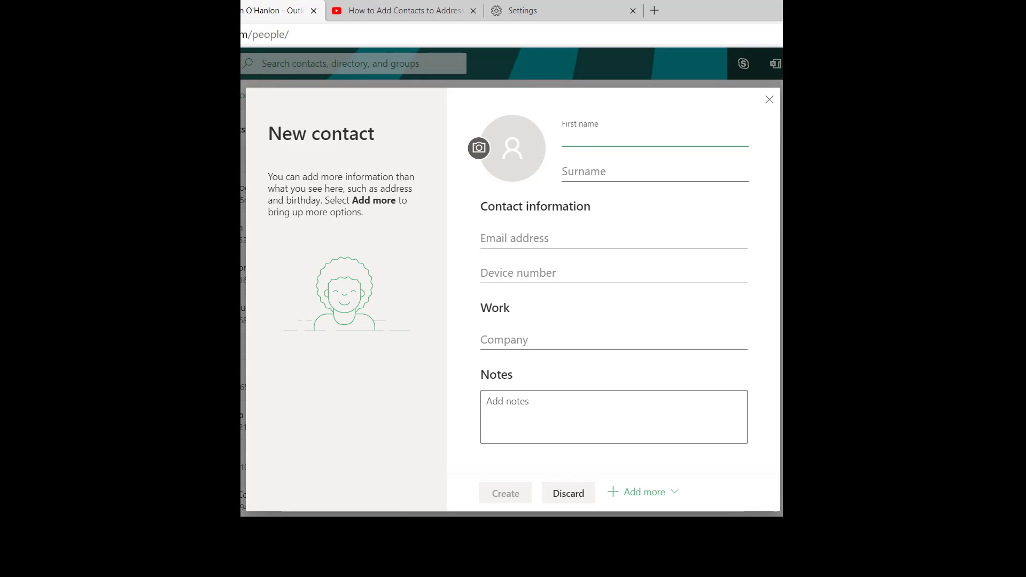
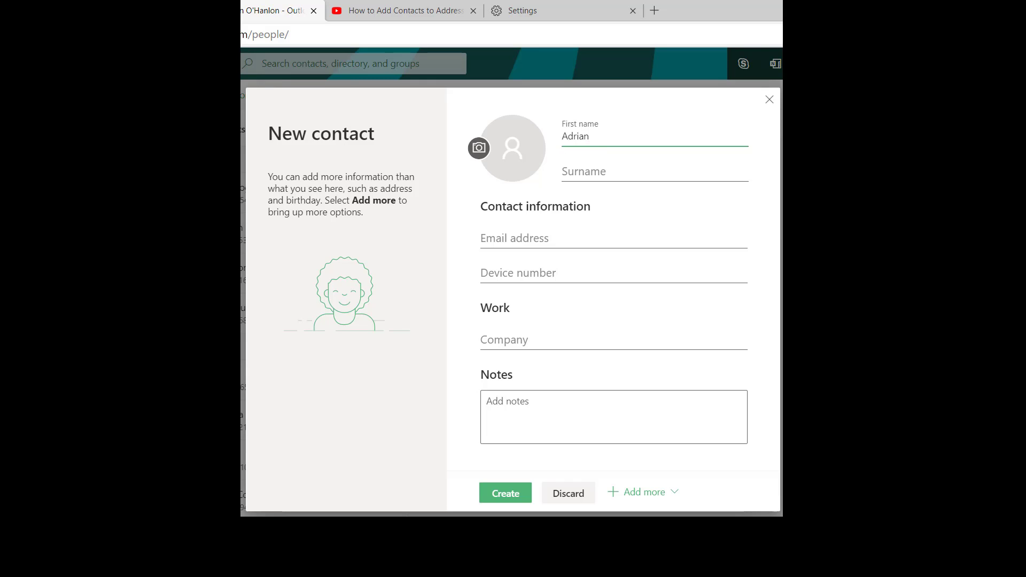
left_click(563, 171)
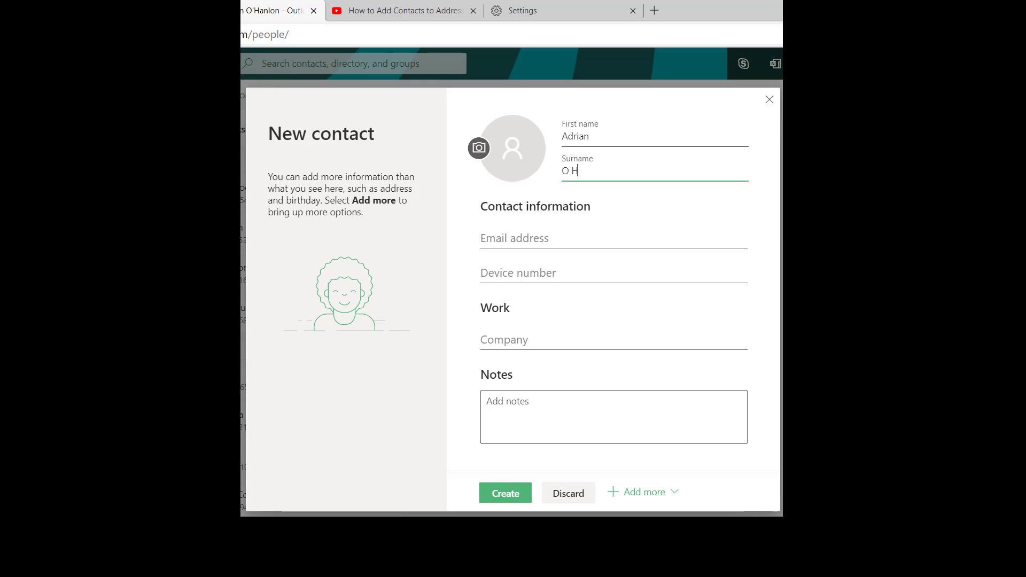
left_click(559, 238)
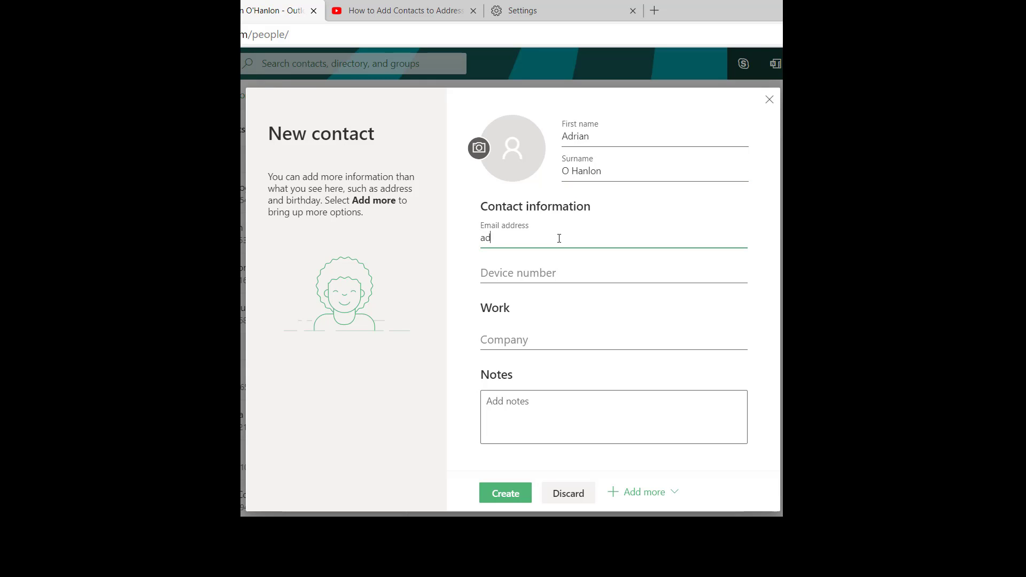
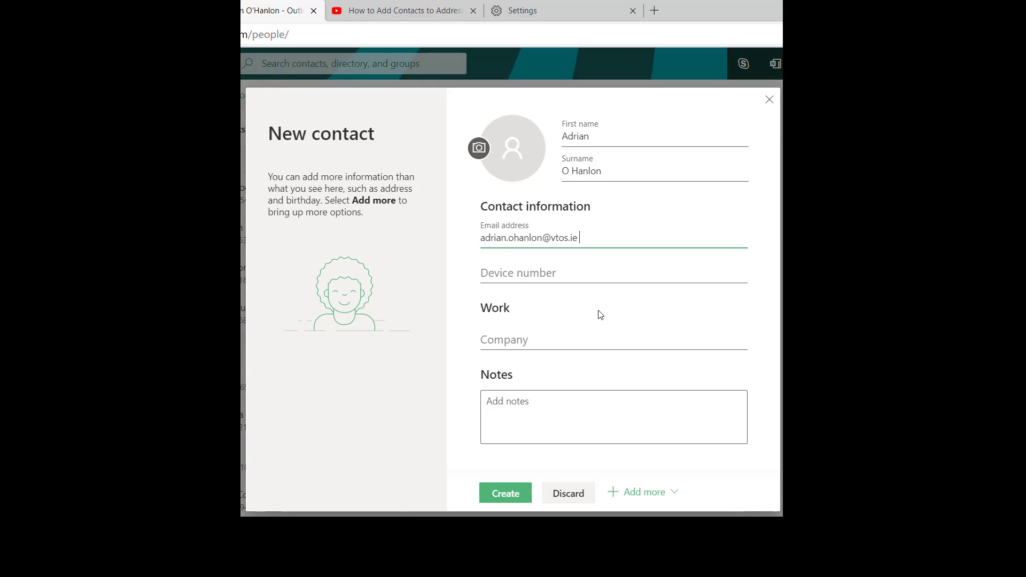
left_click(510, 491)
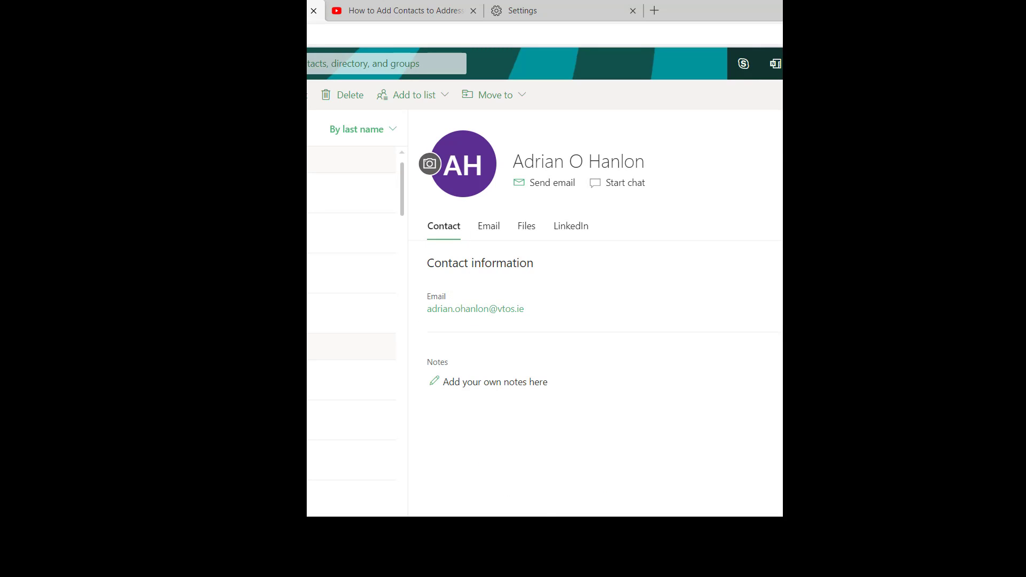
Step: Snip the new contact's details with Snipping Tool and paste the copy below the Task 15 label in Document1
right_click(709, 563)
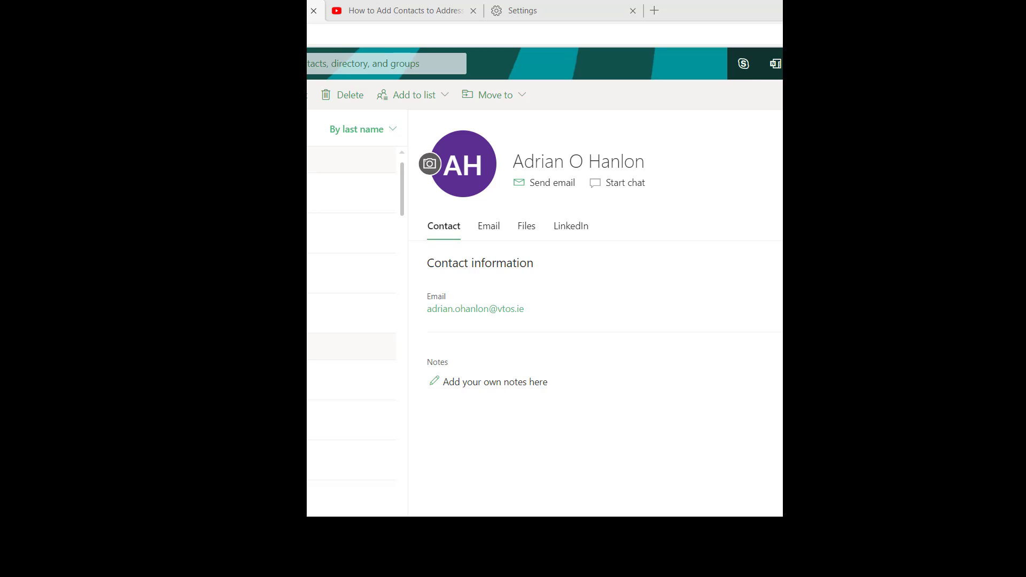
left_click(675, 492)
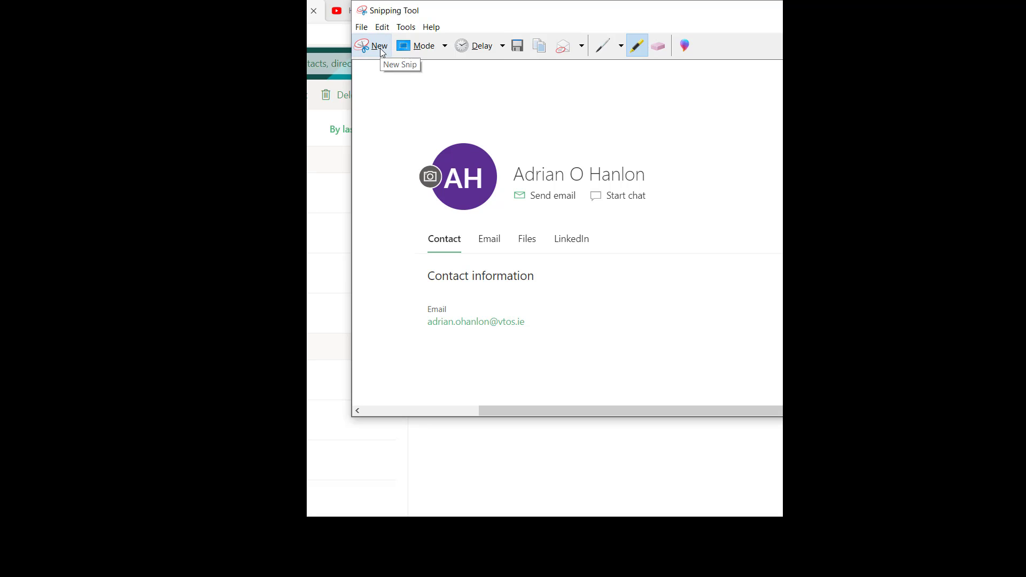
left_click(374, 46)
left_click_drag(405, 107, 782, 327)
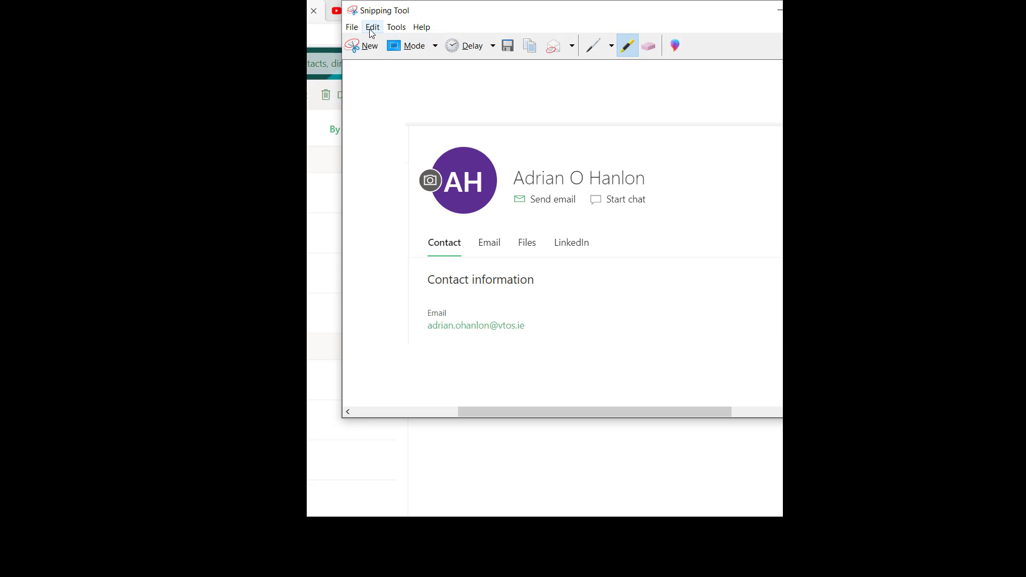
left_click(373, 27)
left_click(382, 43)
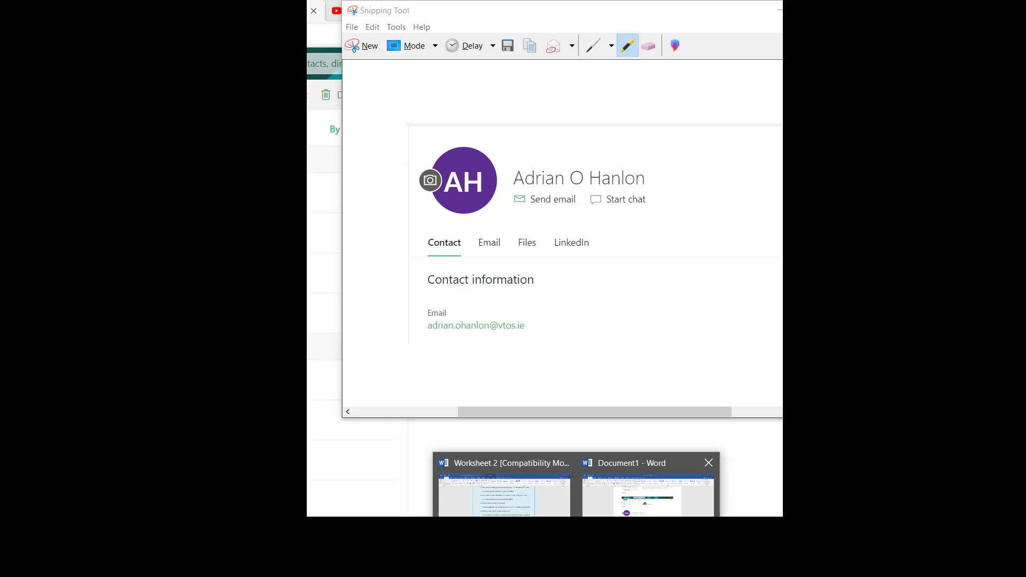
left_click(629, 508)
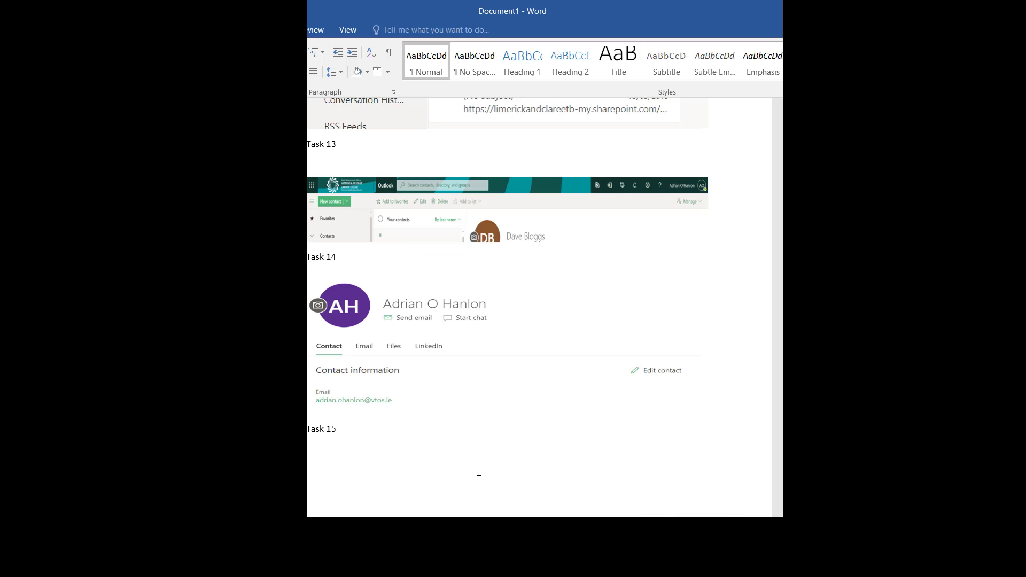
key("ctrl+v")
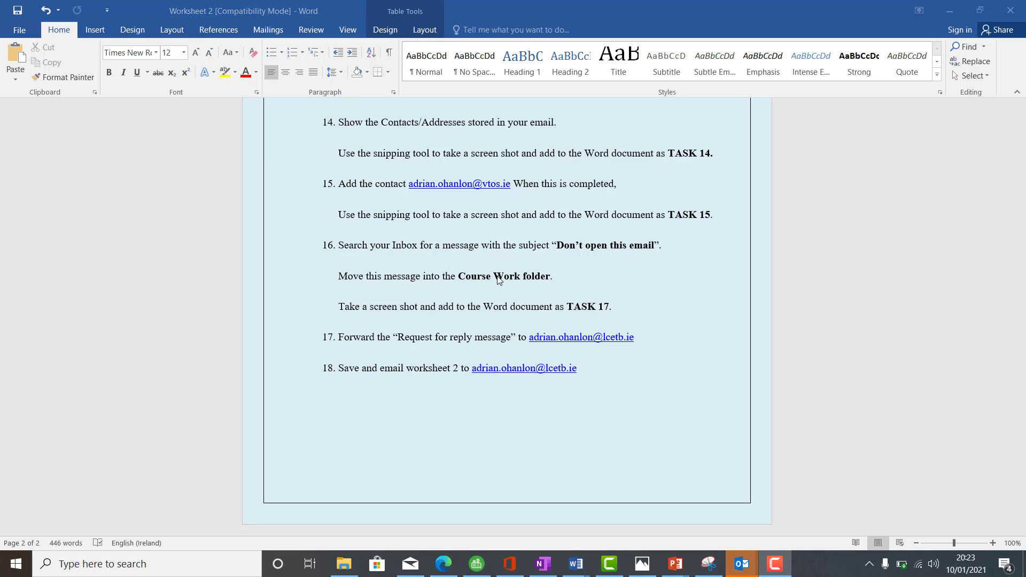
Step: Switch to Outlook in the browser, move the "Don't open this email" message from the Inbox to Course Work, and open that folder
left_click(443, 564)
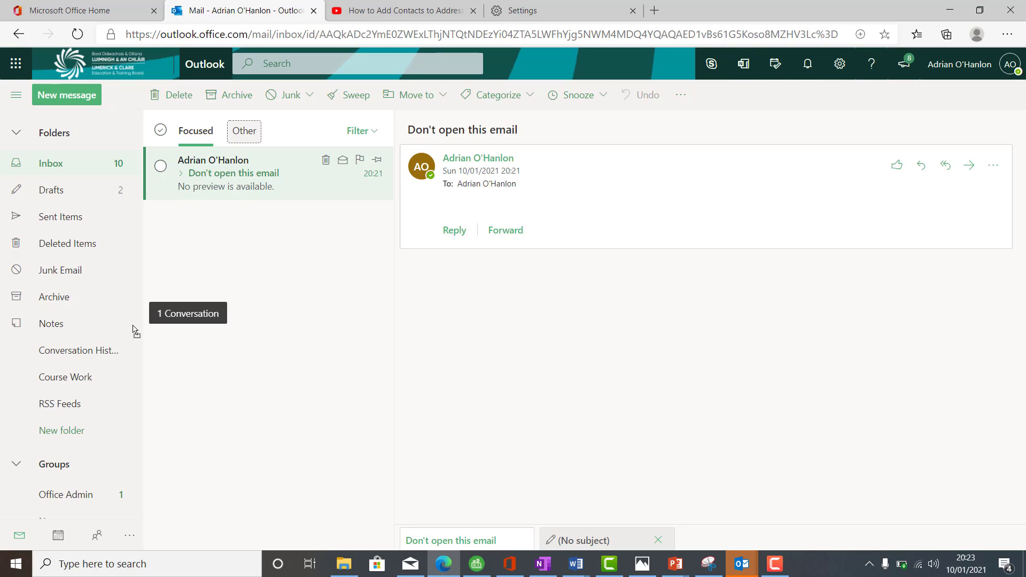
left_click_drag(54, 378, 56, 378)
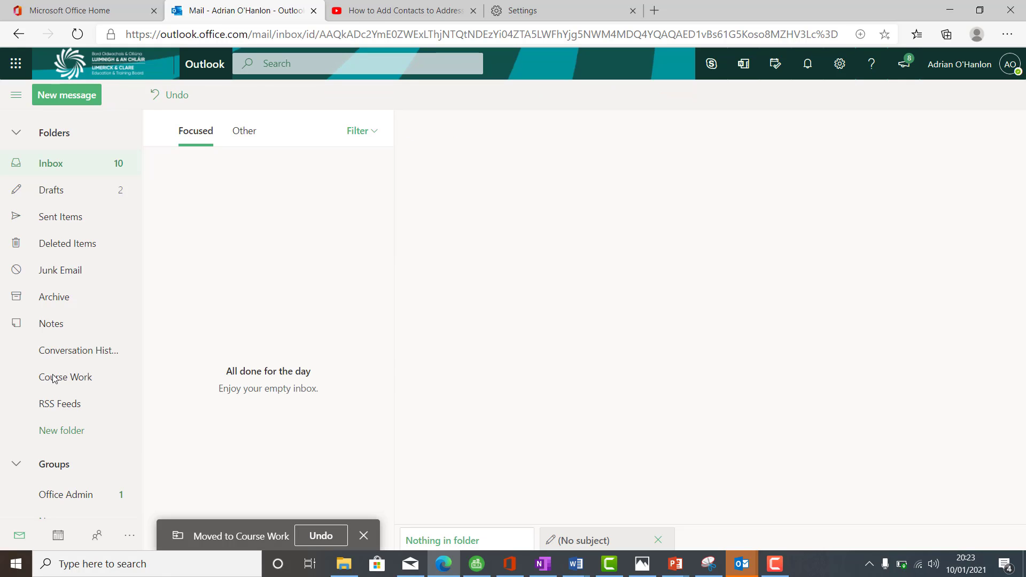
left_click(64, 378)
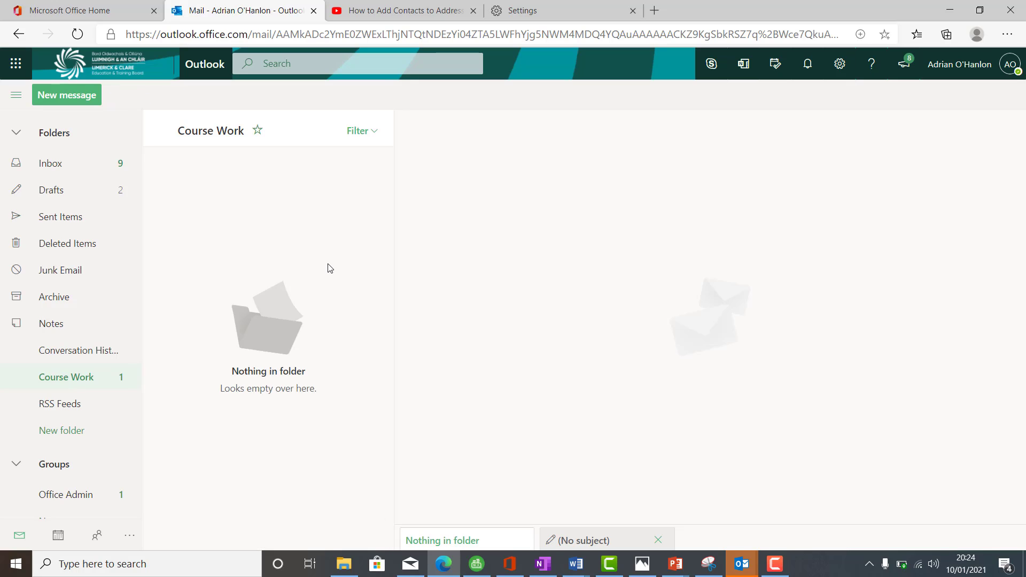
Step: Open Snipping Tool, capture the Course Work message list with the "Don't open this email" message, and copy the snip
left_click(184, 564)
type("sni")
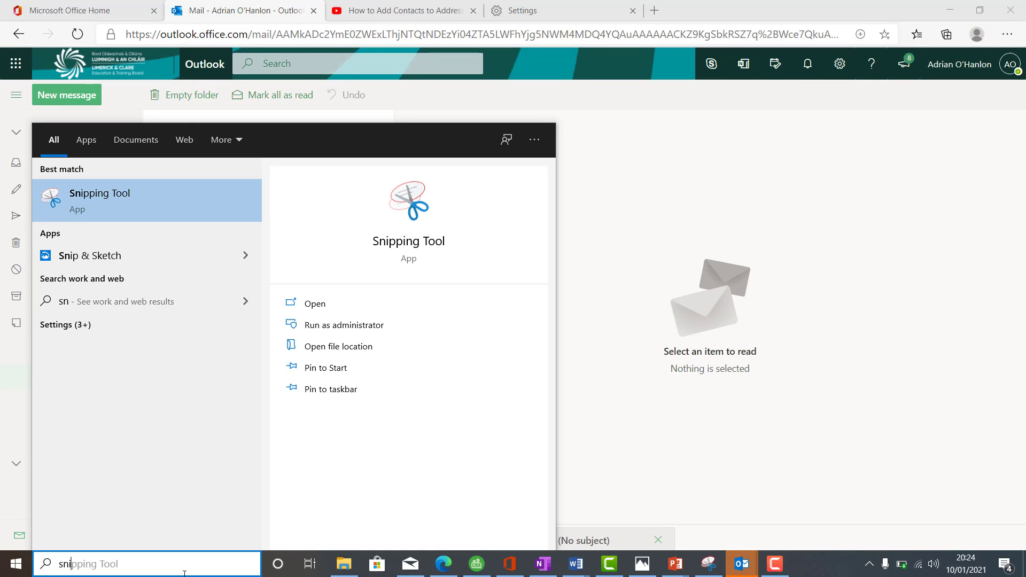
left_click(141, 204)
left_click(370, 47)
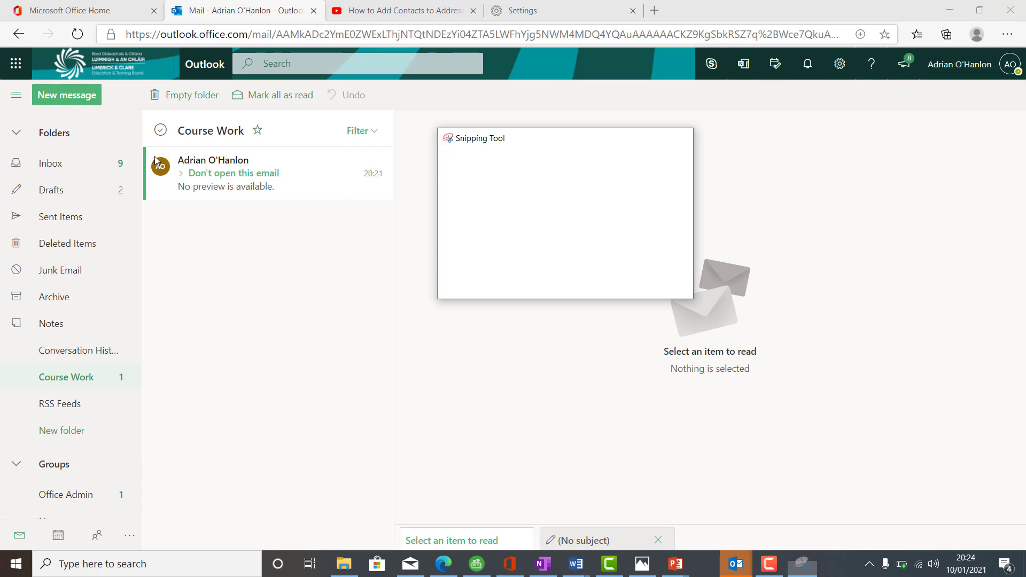
left_click_drag(143, 85, 418, 236)
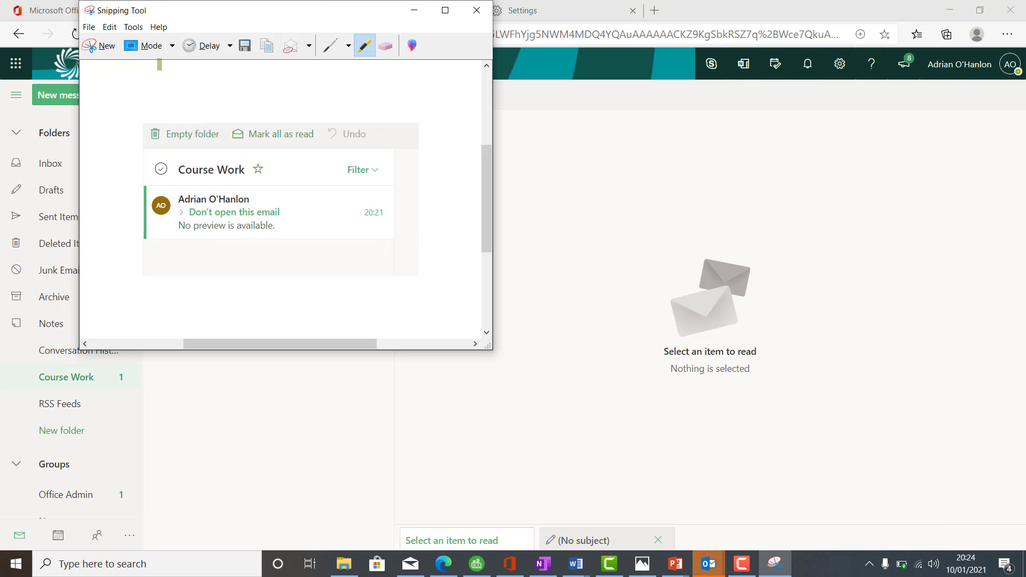
left_click(110, 27)
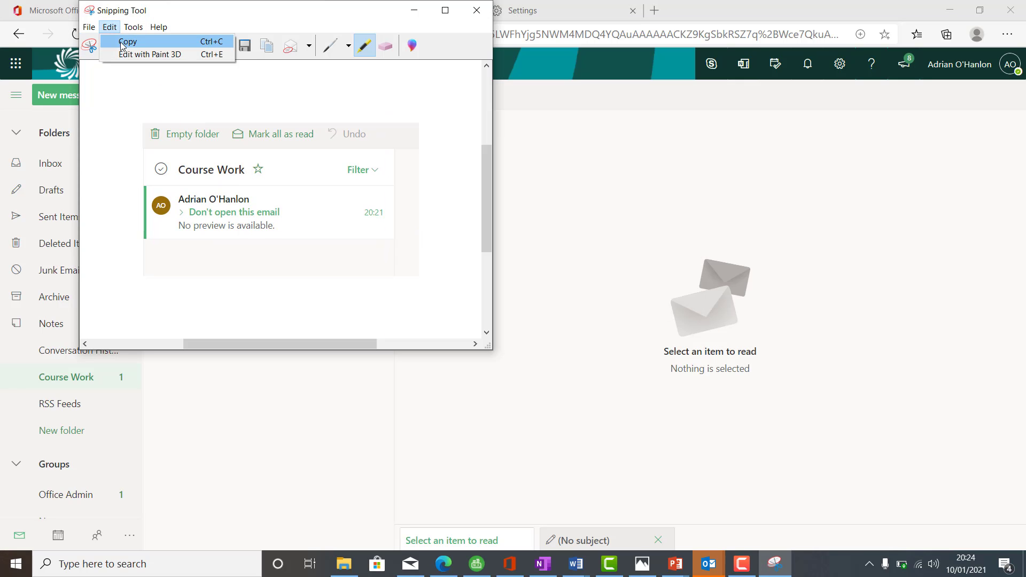
left_click(127, 42)
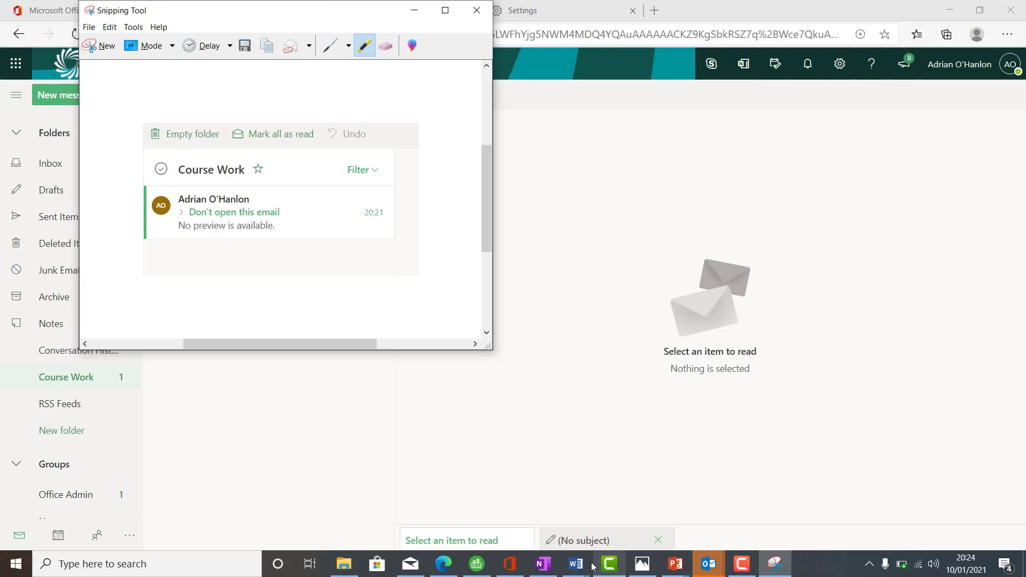
Step: Switch to Document1 in Word, paste the Course Work snip below the Task 16 label and add a Task 17 label
left_click(575, 564)
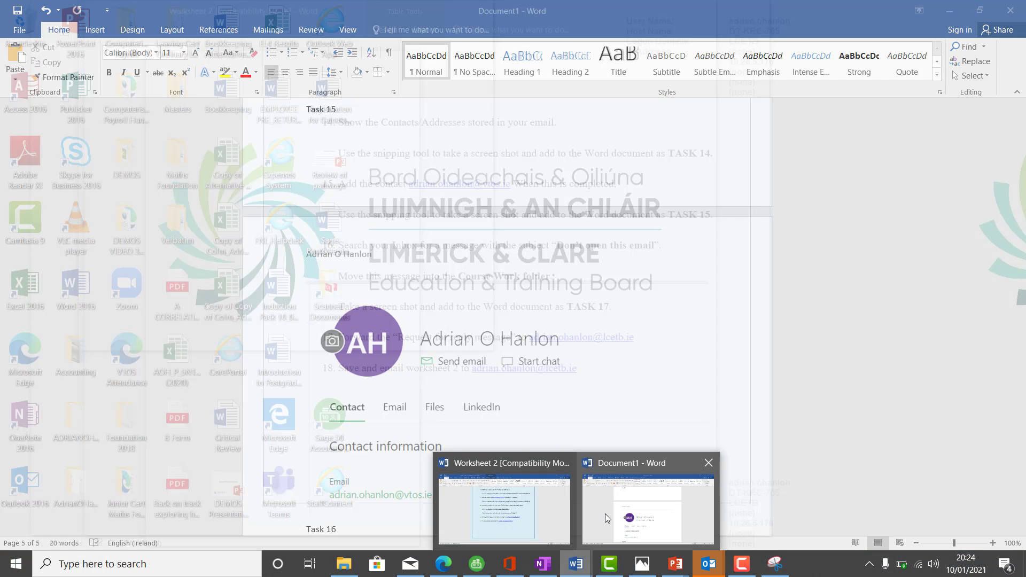
left_click(610, 514)
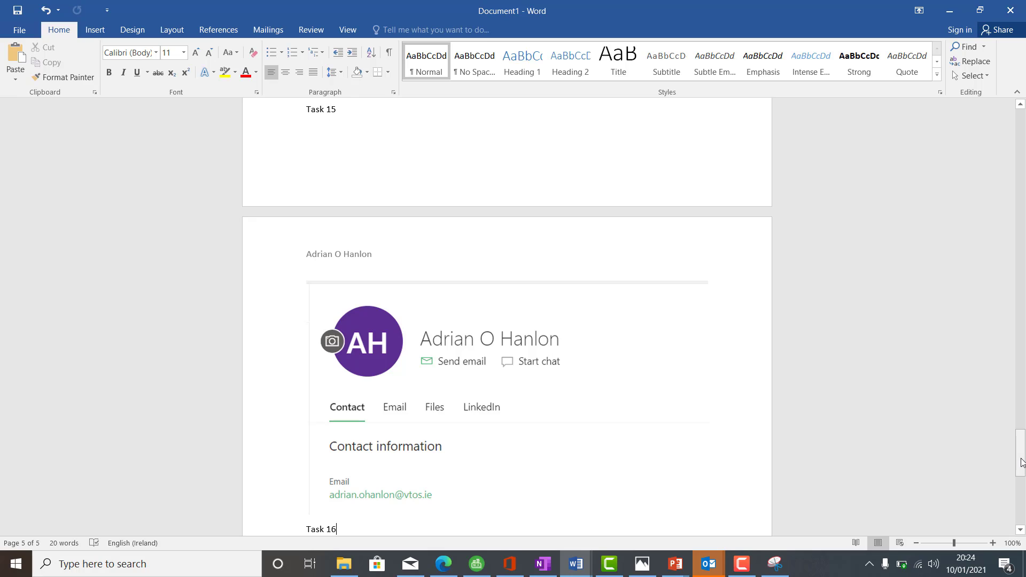
left_click_drag(1021, 463, 1004, 491)
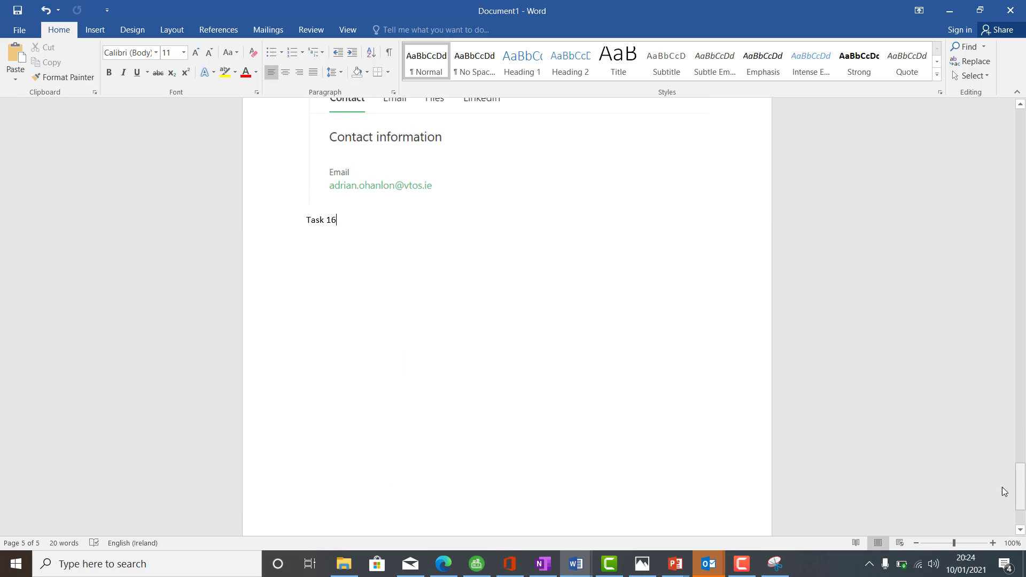
key("Return")
key("ctrl+v")
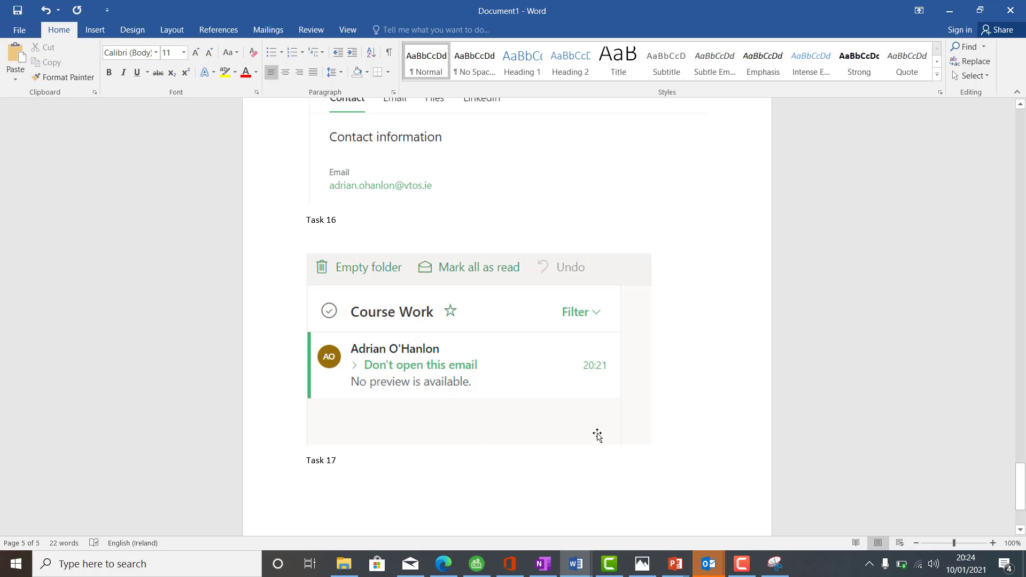
Step: Switch to Worksheet 2 in Word and read the instructions for task 17
left_click(578, 572)
mouse_move(529, 516)
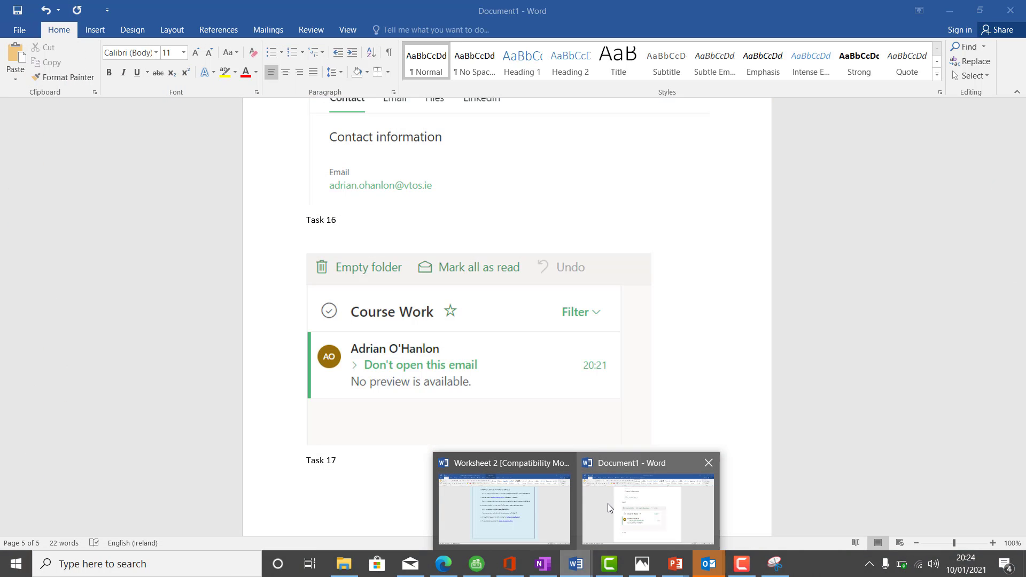
left_click(607, 504)
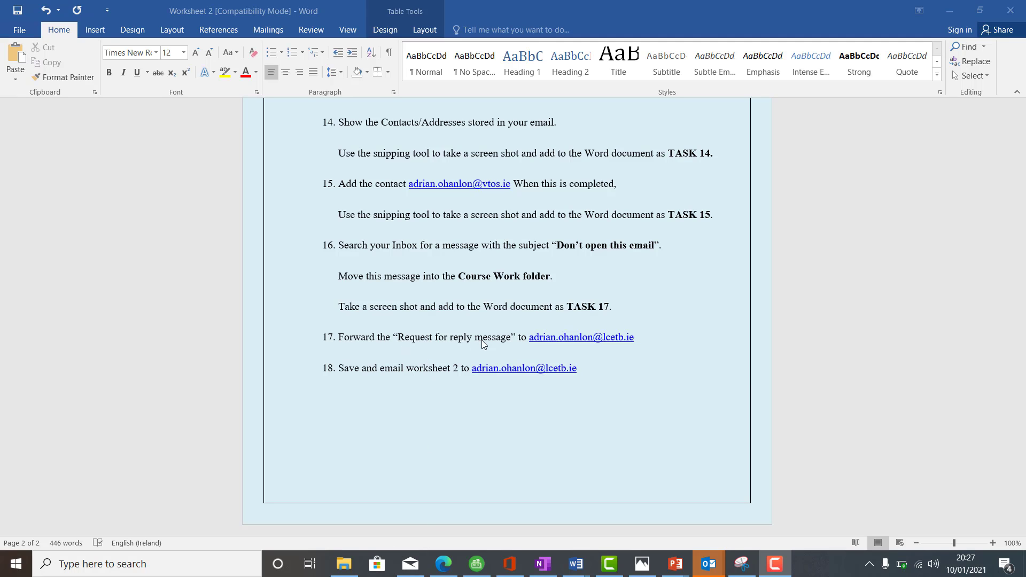
Step: Switch to Outlook in the browser and start forwarding the "Request for a reply message" email from the Inbox
left_click(443, 564)
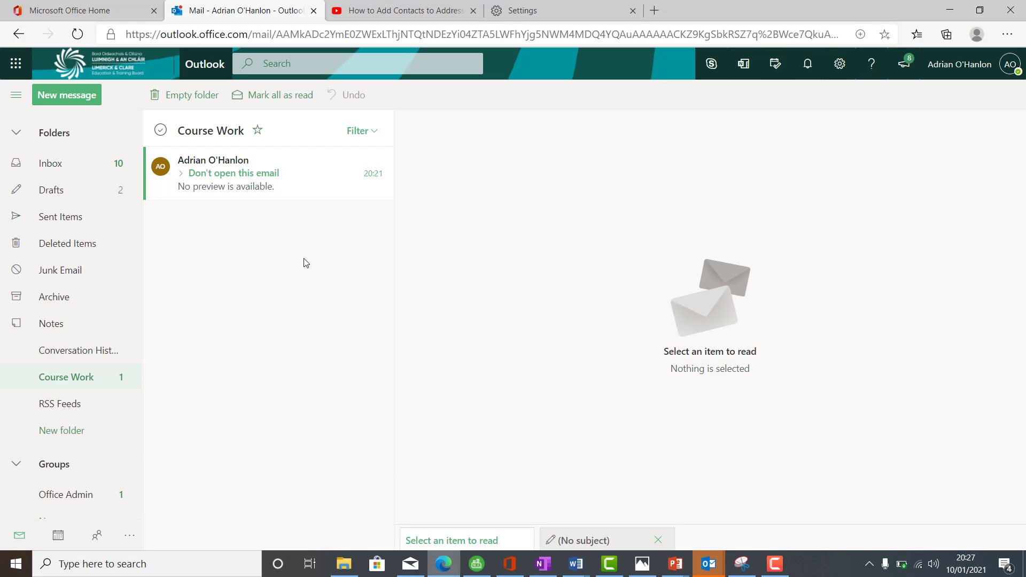
left_click(92, 166)
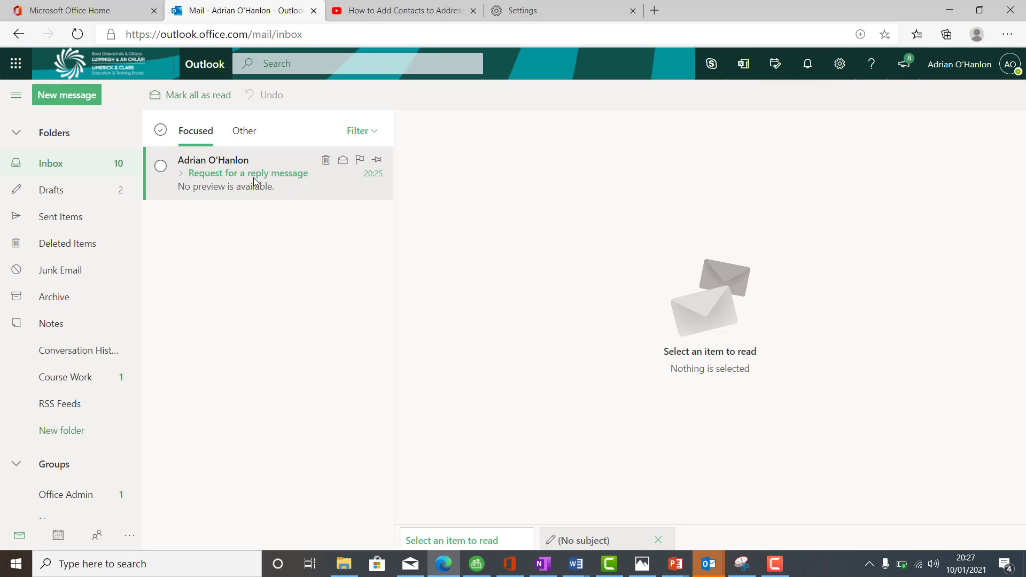
left_click(233, 186)
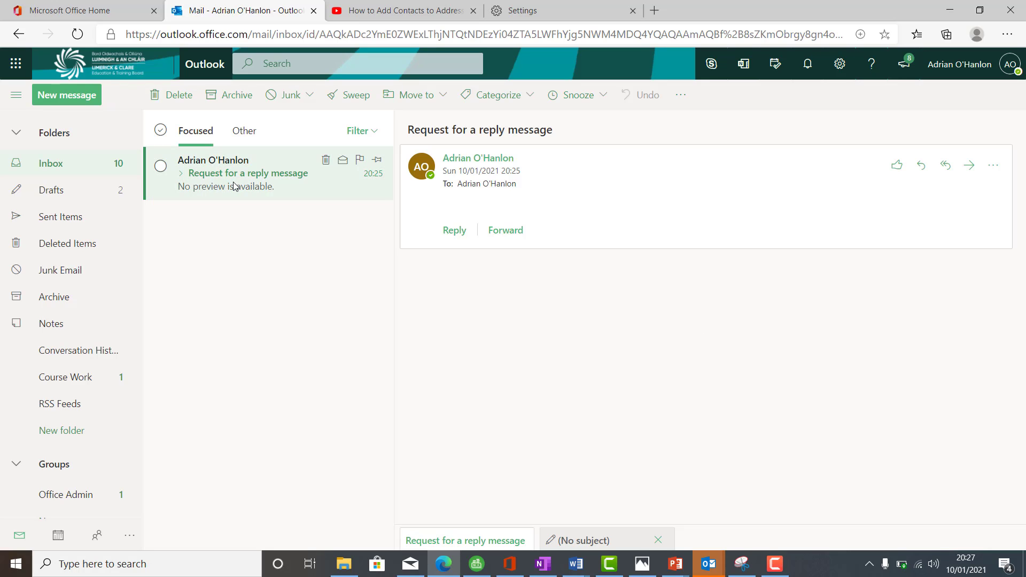
left_click(511, 236)
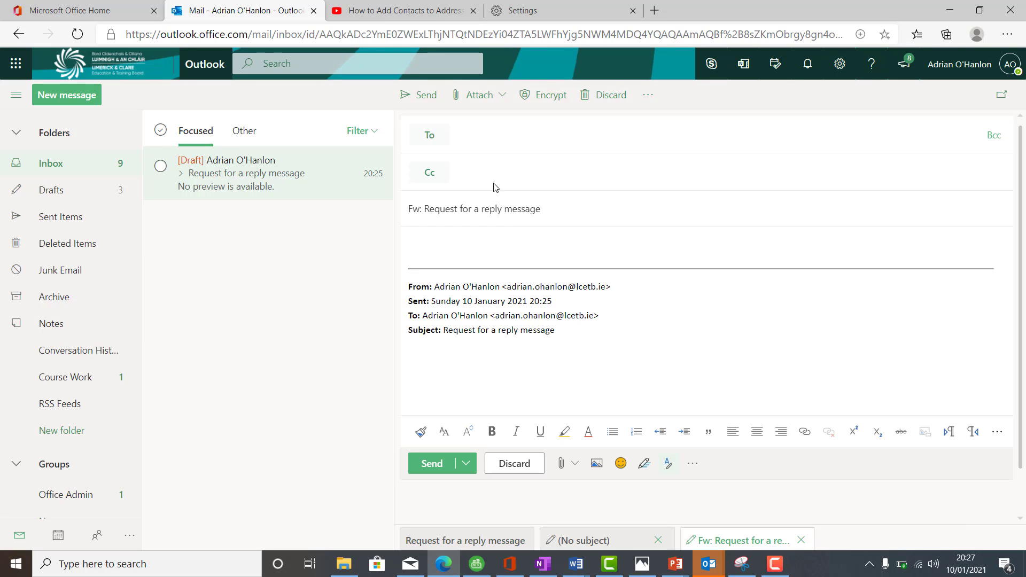
Step: Address the forward to the tutor's e-mail address given in worksheet task 17 and send it
left_click(472, 137)
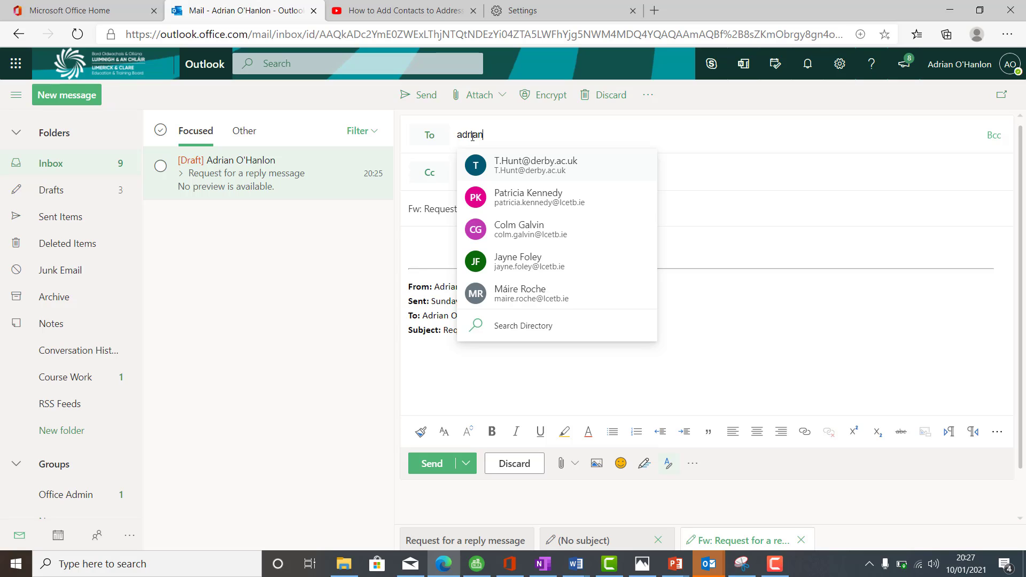
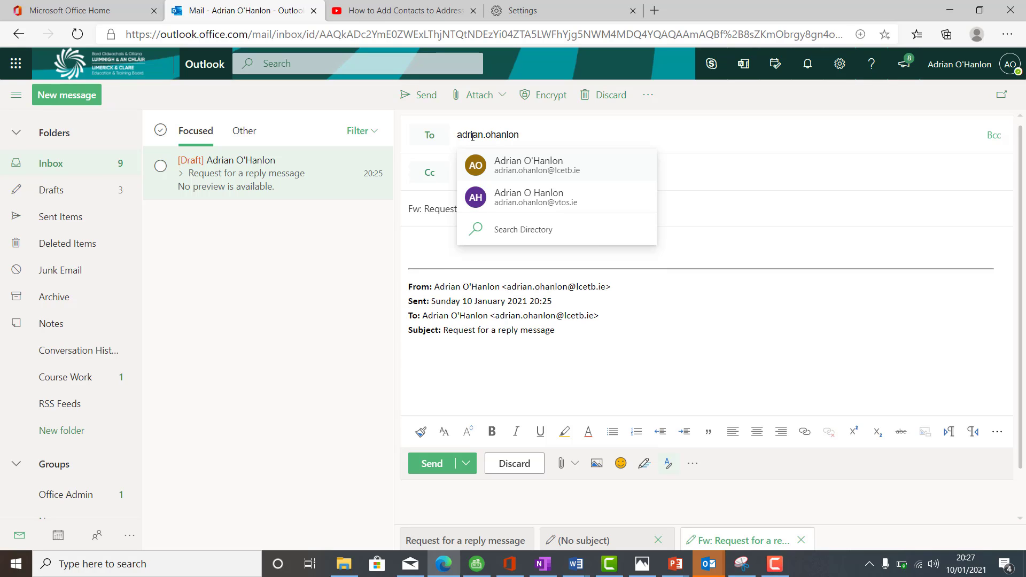
left_click(559, 166)
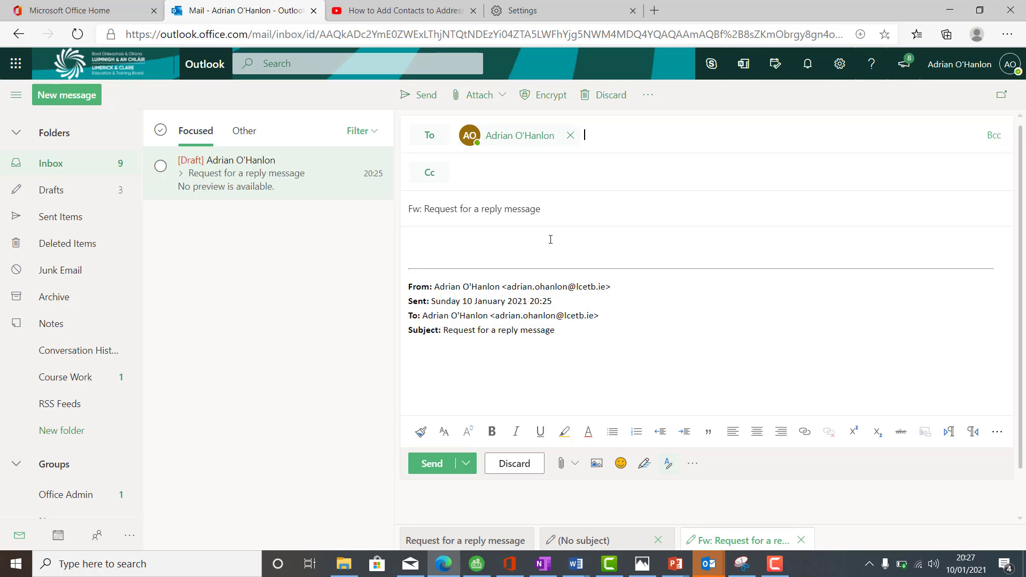
right_click(426, 95)
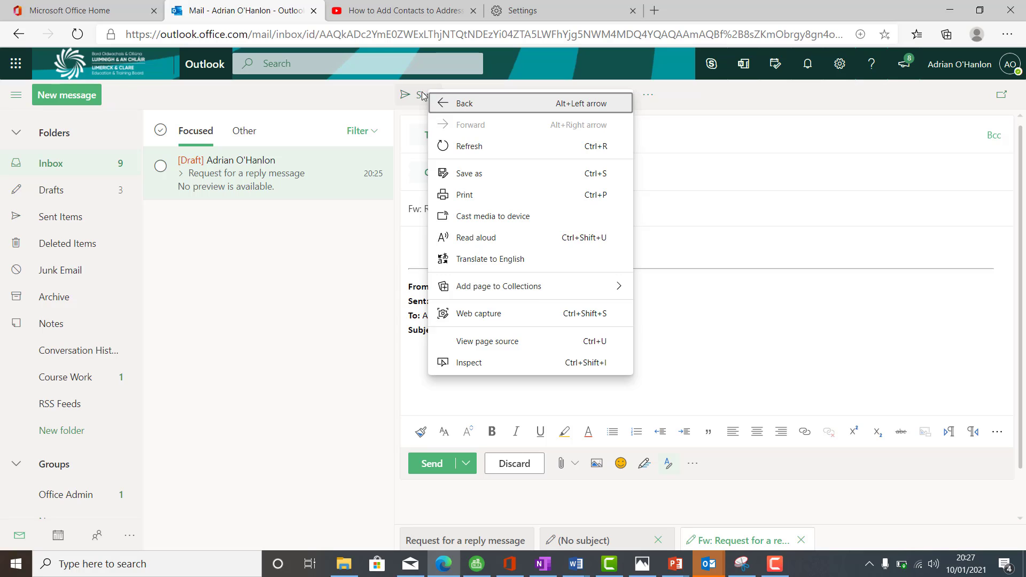
left_click(421, 96)
left_click(421, 96)
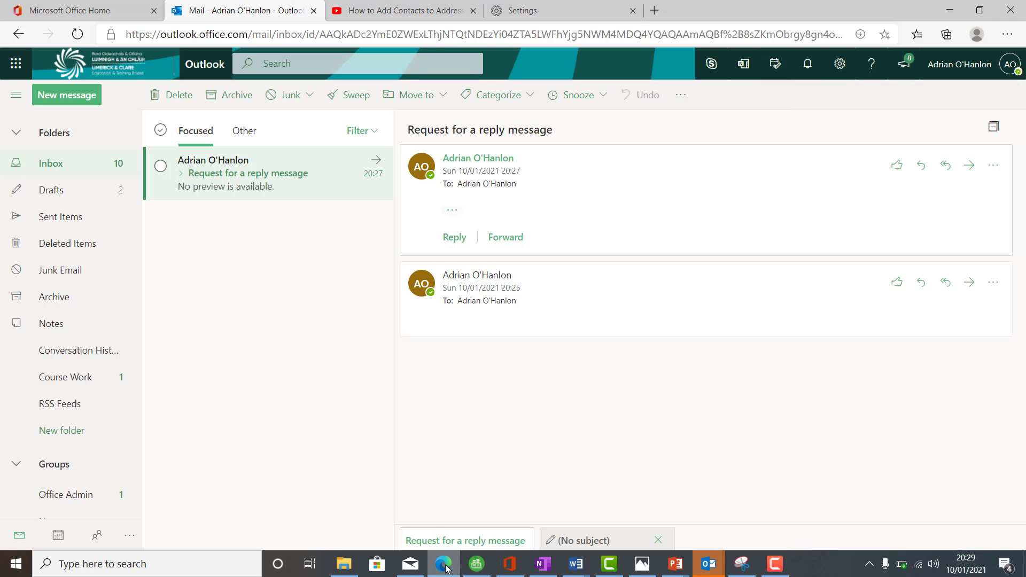
Step: Switch to Outlook in the browser, create a new message addressed to the tutor and view the sources available for attaching a file
left_click(443, 564)
left_click(58, 96)
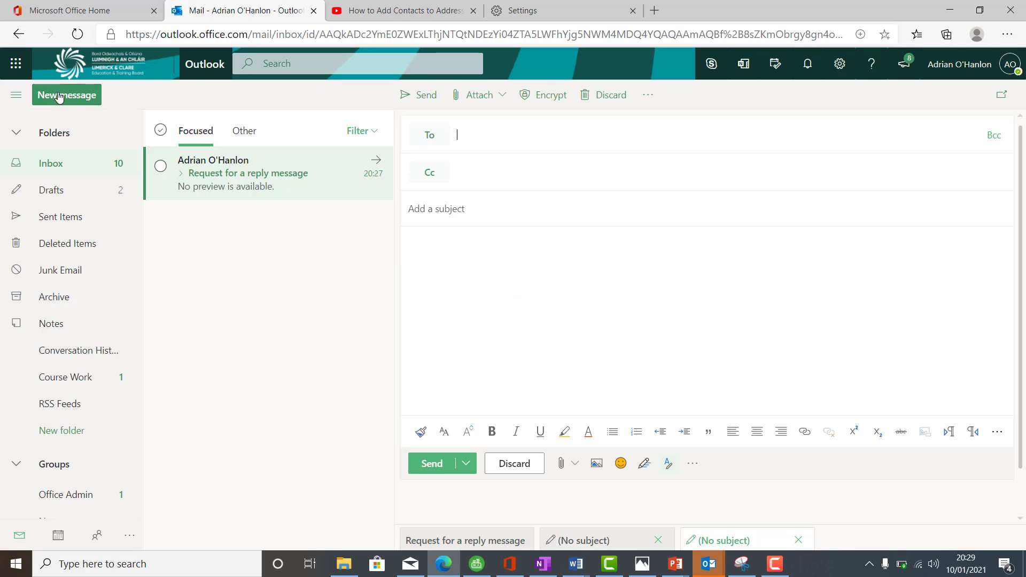
type("ad")
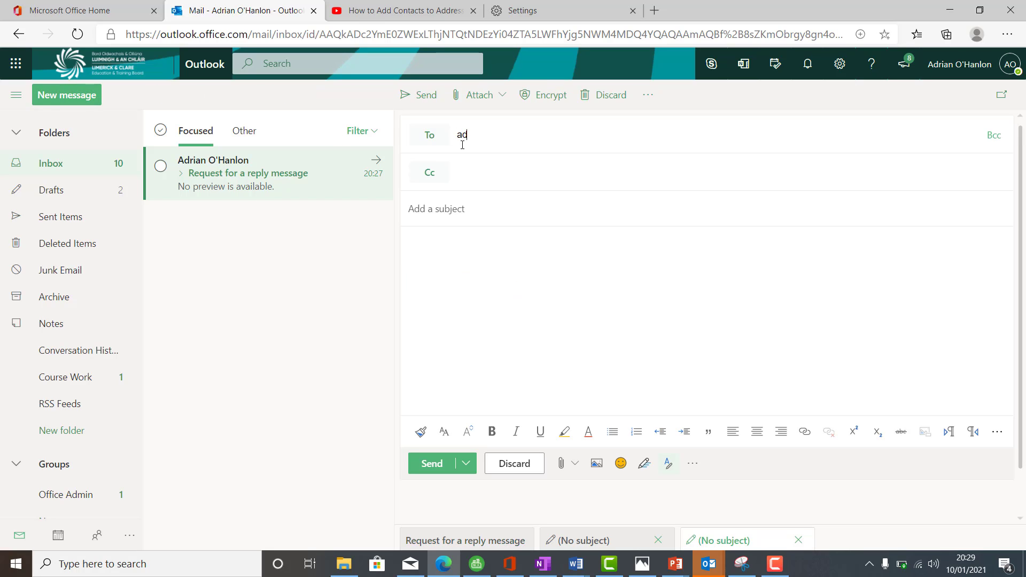
type("r")
left_click(519, 171)
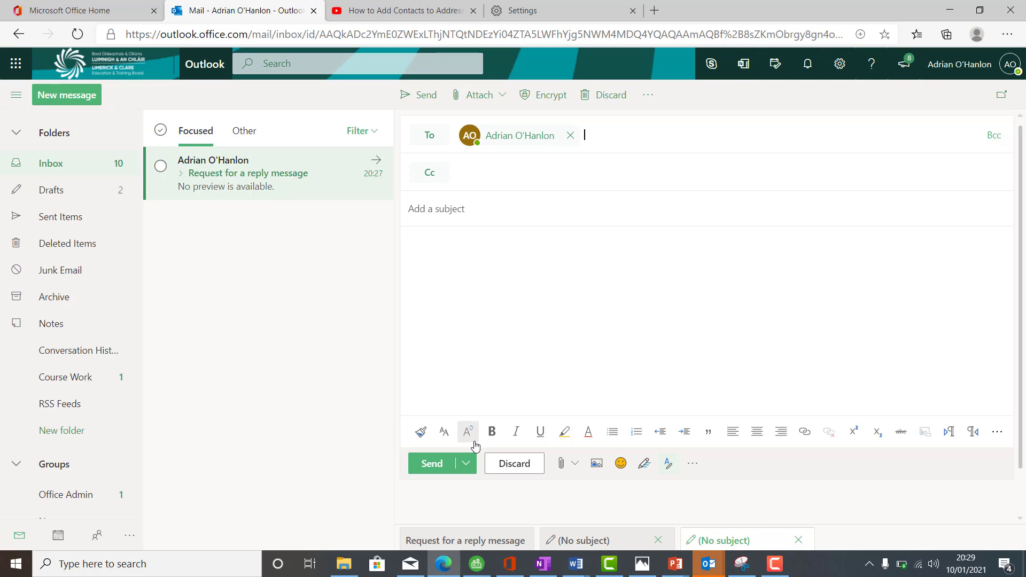
left_click(574, 465)
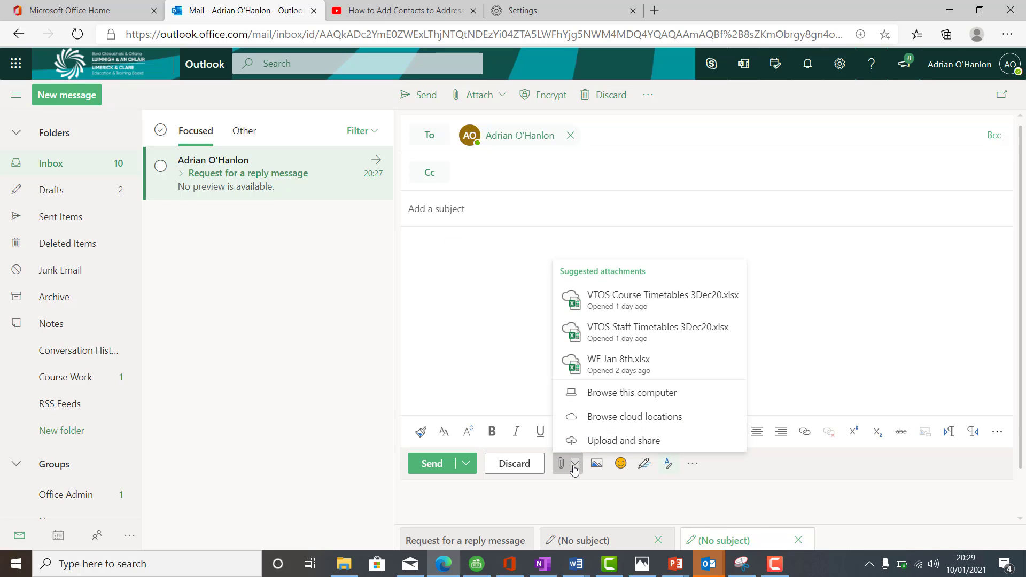
left_click(493, 381)
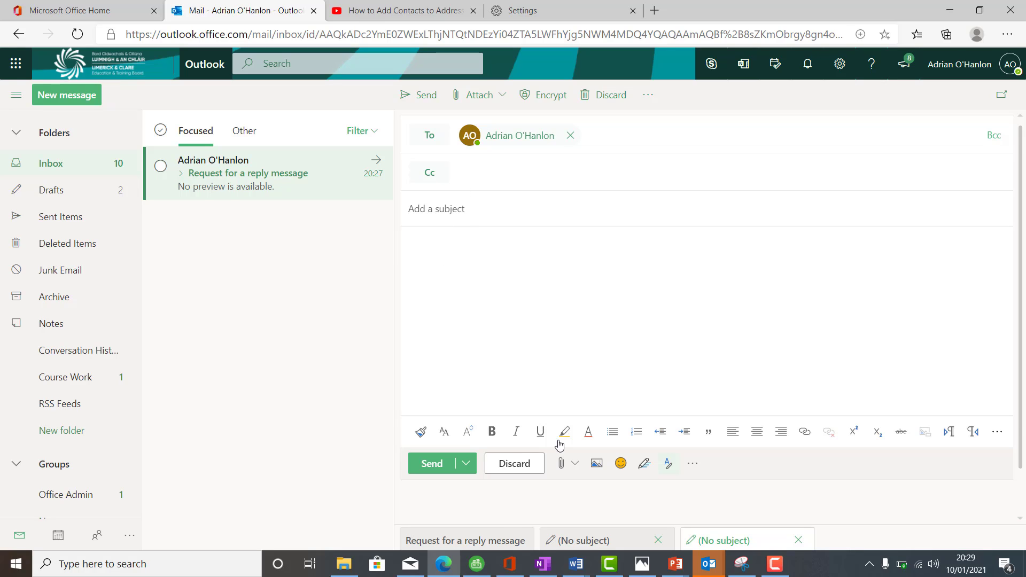
Step: Switch to Document1 in Word and review the labelled task screenshots on all pages through to the Task 17 label
mouse_move(577, 565)
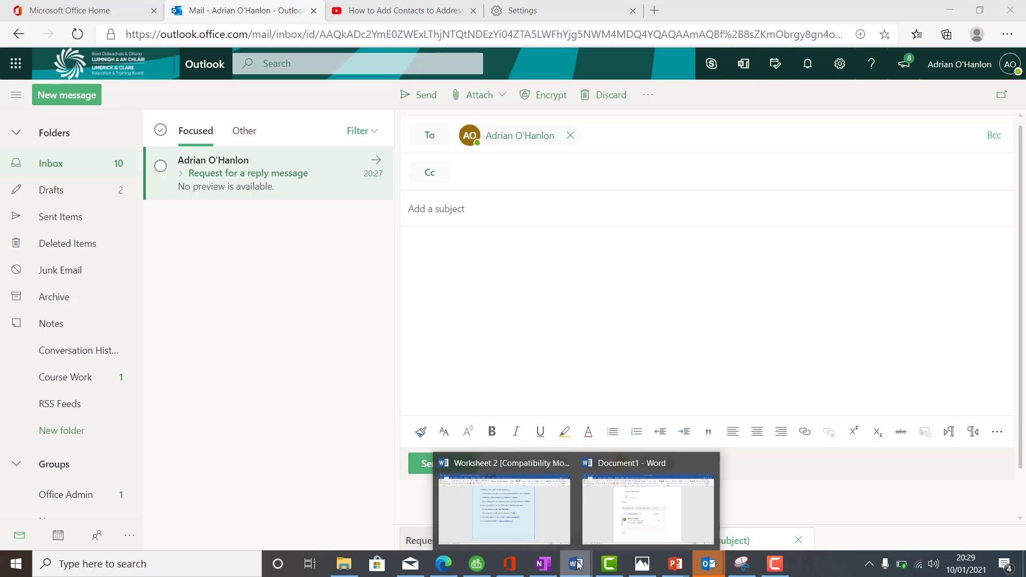
mouse_move(530, 505)
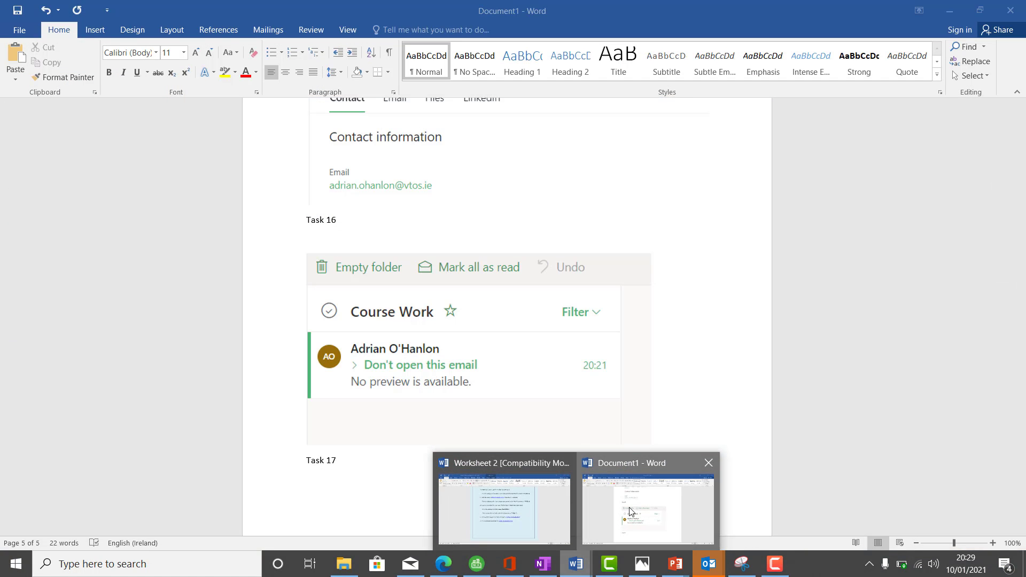
left_click(648, 508)
left_click_drag(1021, 487, 972, 273)
scroll(971, 290, "down", 15)
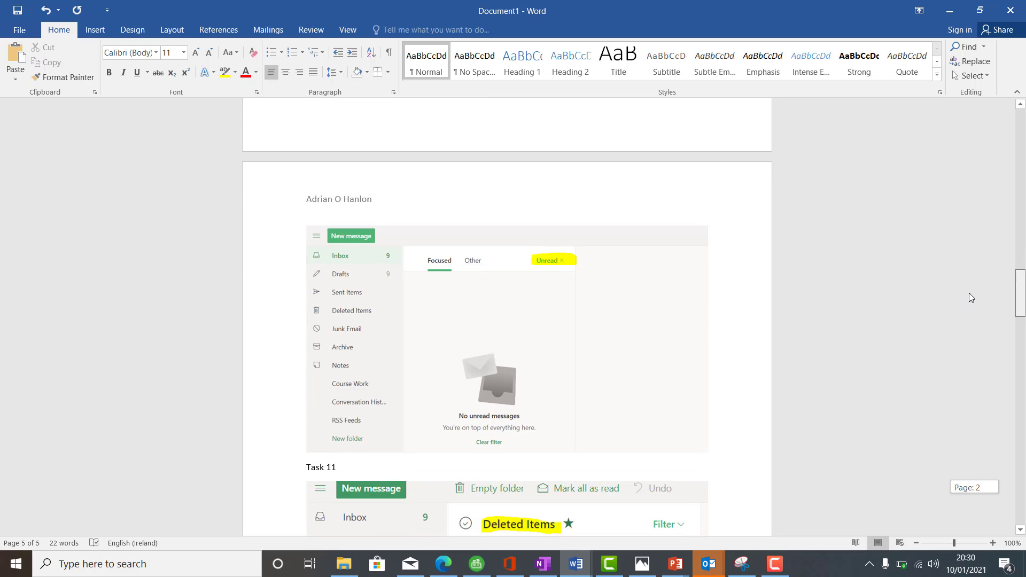
scroll(966, 334, "down", 15)
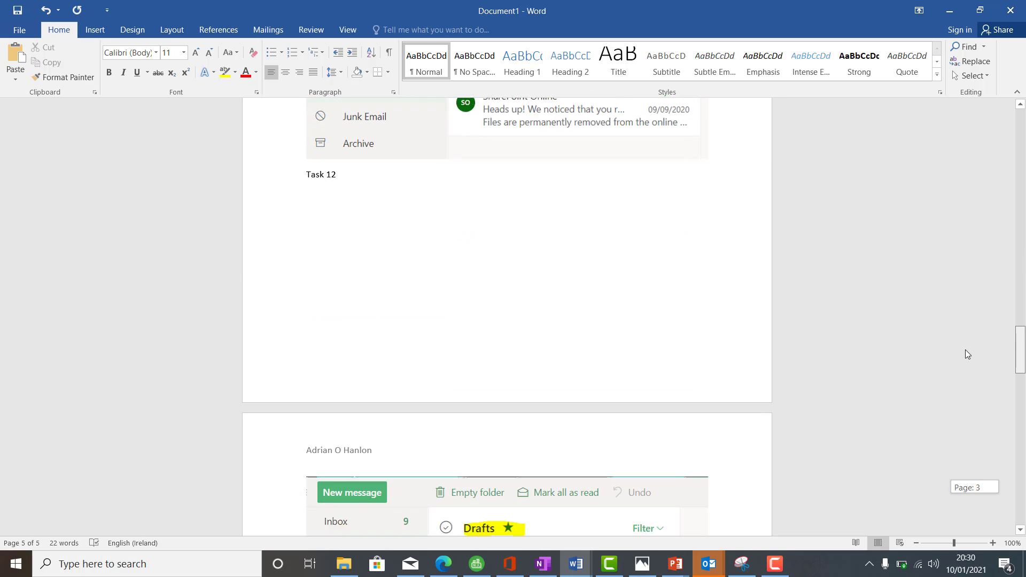
scroll(960, 407, "down", 10)
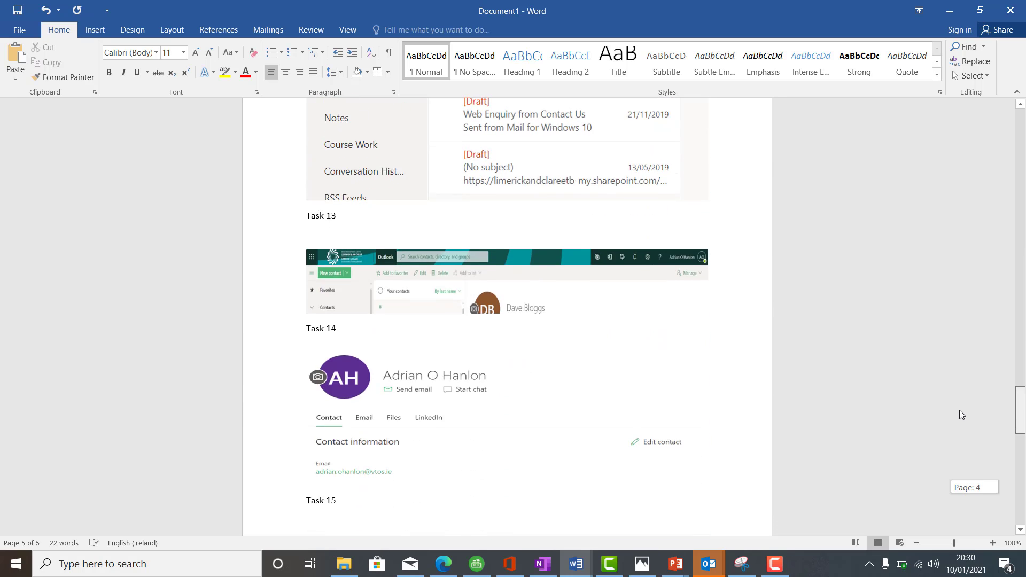
scroll(958, 445, "down", 11)
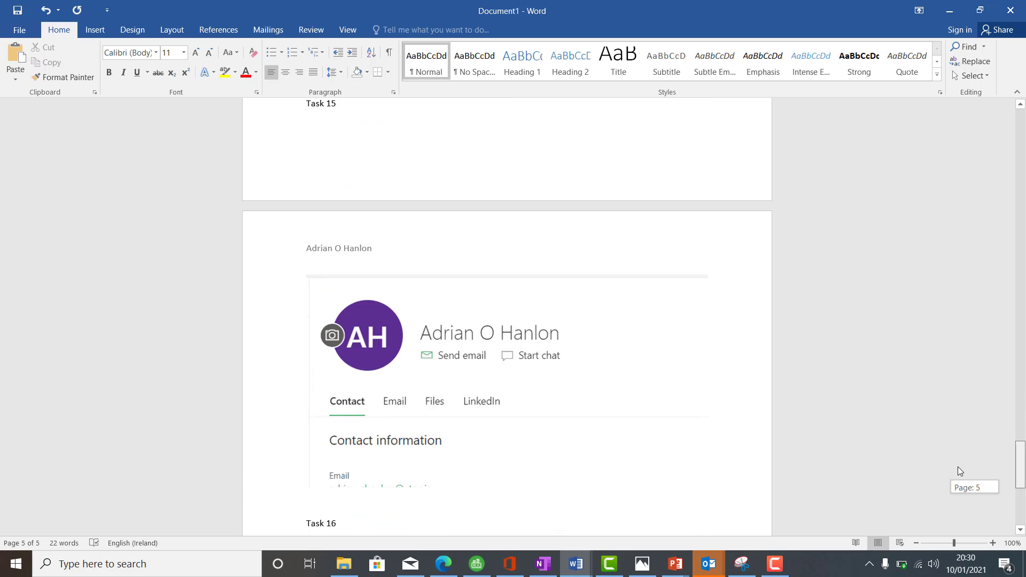
scroll(957, 488, "down", 5)
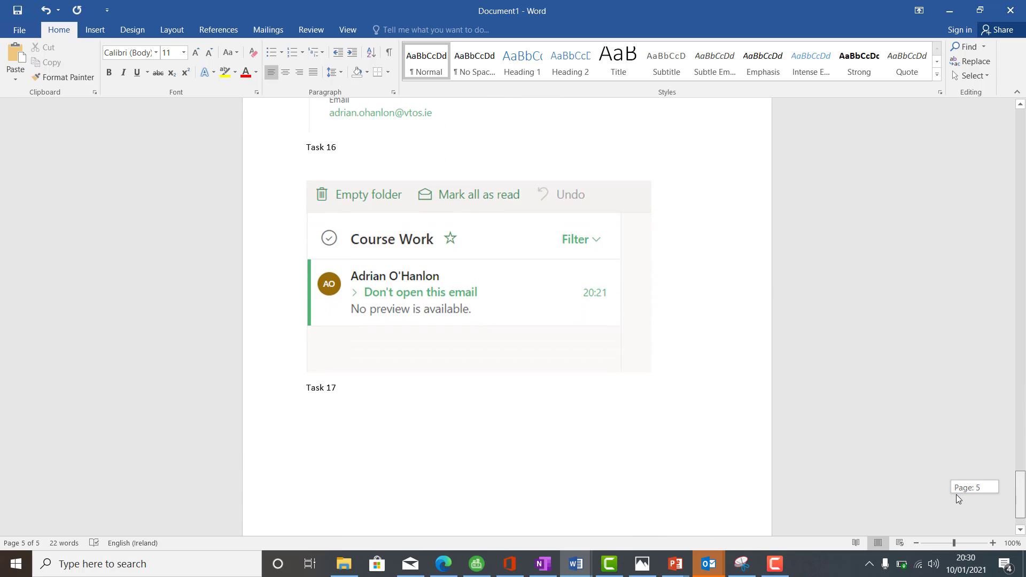